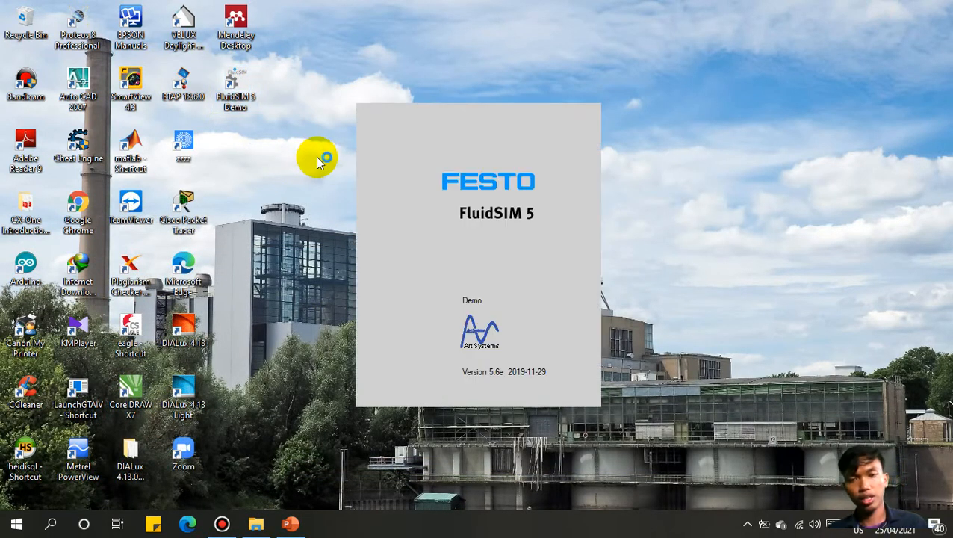
Step: Start FluidSIM 5 with the chosen technologies and create a blank circuit, noname1
{"action": "left_click", "coordinate": [453, 337]}
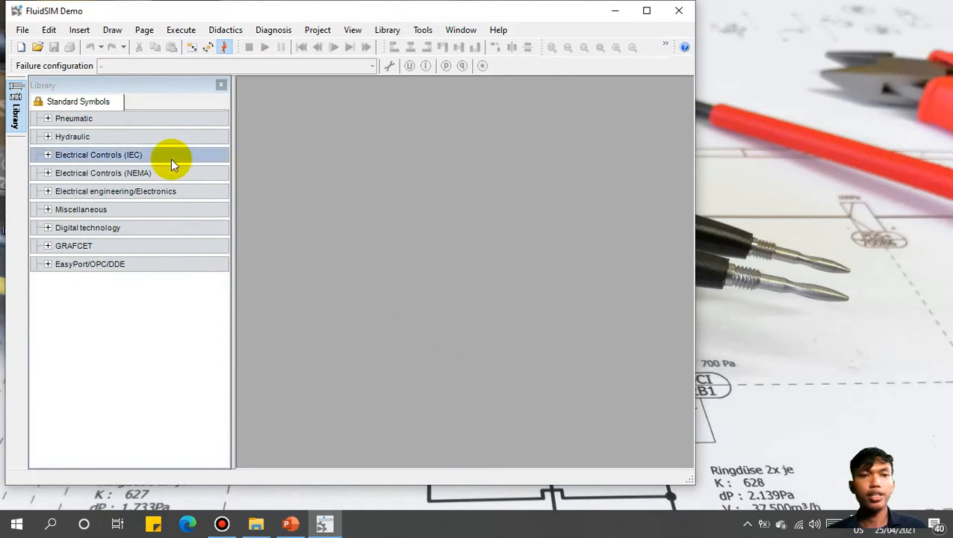
{"action": "left_click", "coordinate": [23, 49]}
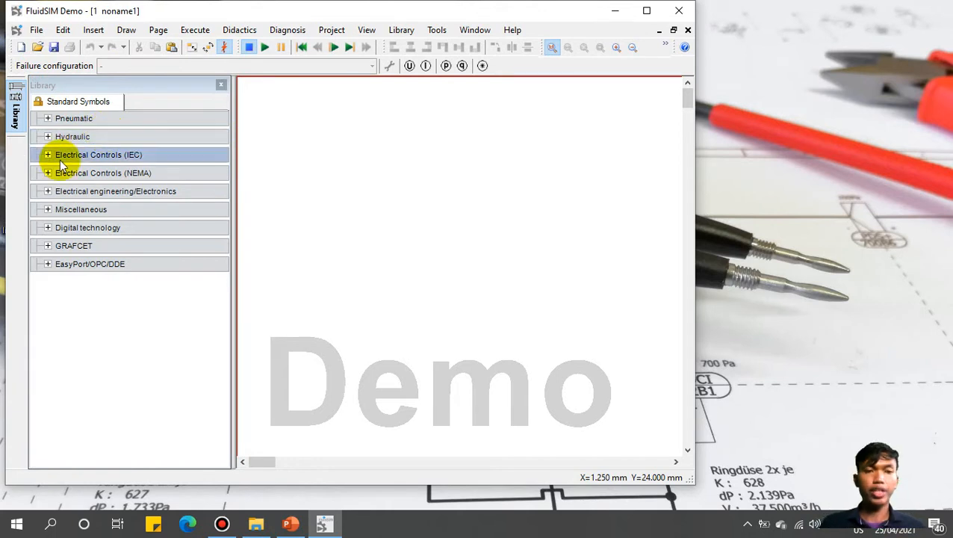
Step: From the Power supply symbols, stack the L1, L2 and L3 phase conductors at the top left
{"action": "left_click", "coordinate": [48, 191]}
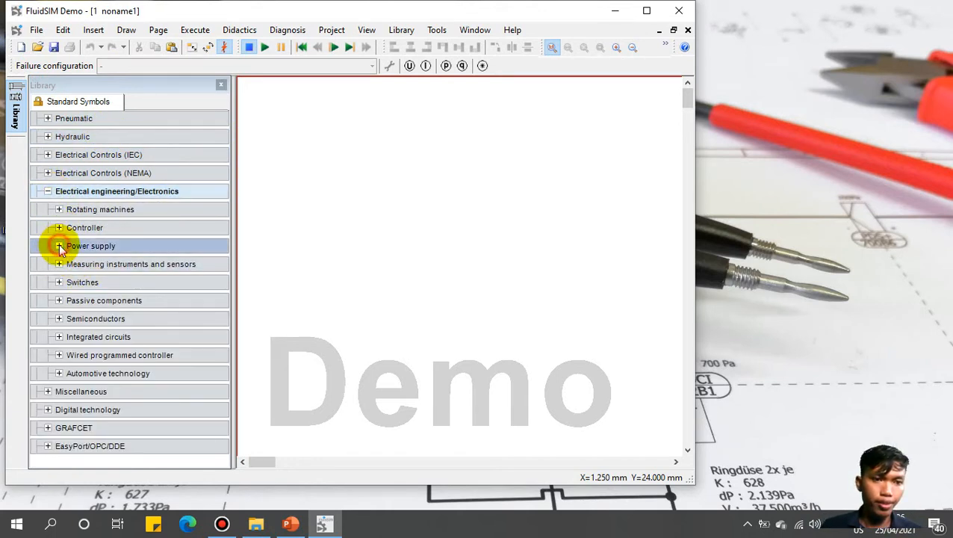
{"action": "left_click", "coordinate": [59, 247]}
{"action": "left_click_drag", "start_coordinate": [225, 228], "coordinate": [224, 302]}
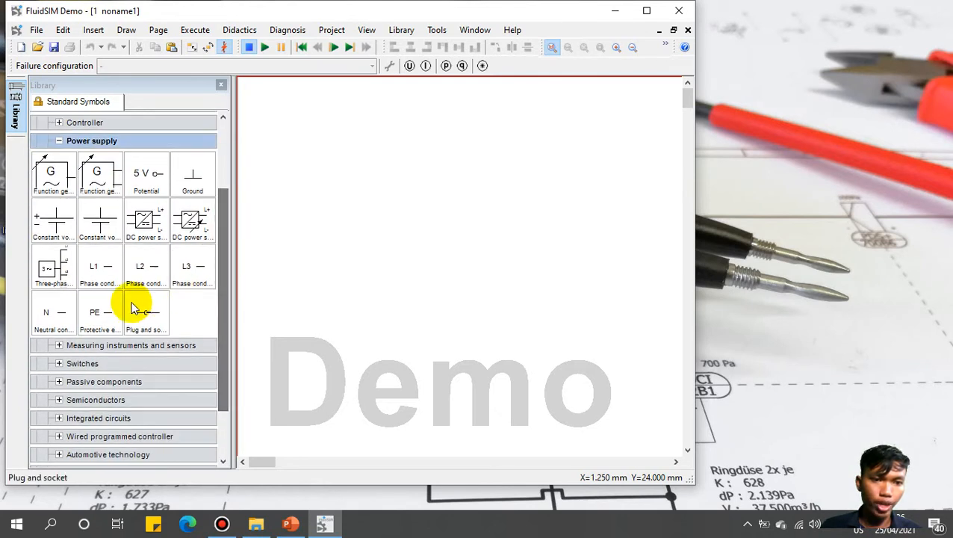
{"action": "left_click_drag", "start_coordinate": [103, 266], "coordinate": [284, 136]}
{"action": "left_click_drag", "start_coordinate": [149, 269], "coordinate": [283, 161]}
{"action": "left_click_drag", "start_coordinate": [188, 265], "coordinate": [282, 186]}
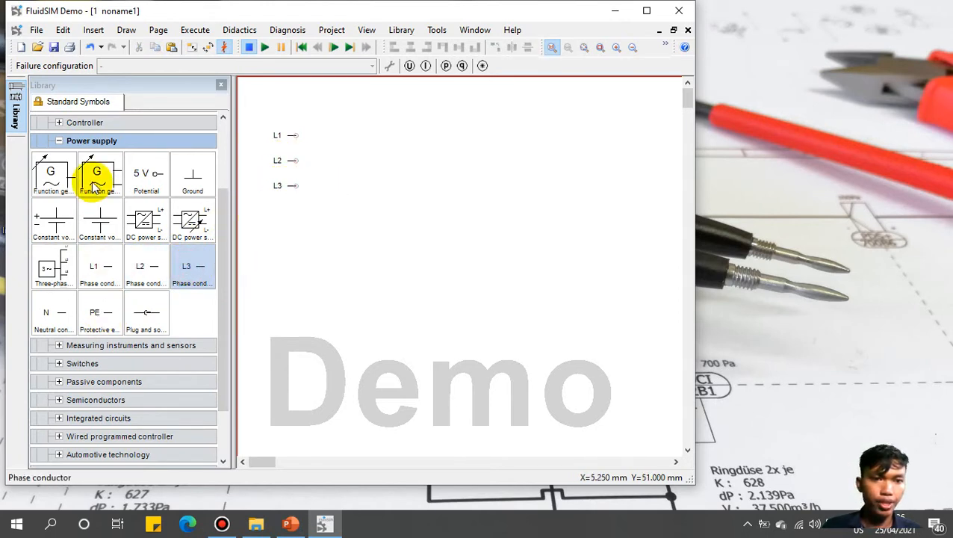
Step: Place a three-phase circuit breaker below L3
{"action": "left_click", "coordinate": [59, 141]}
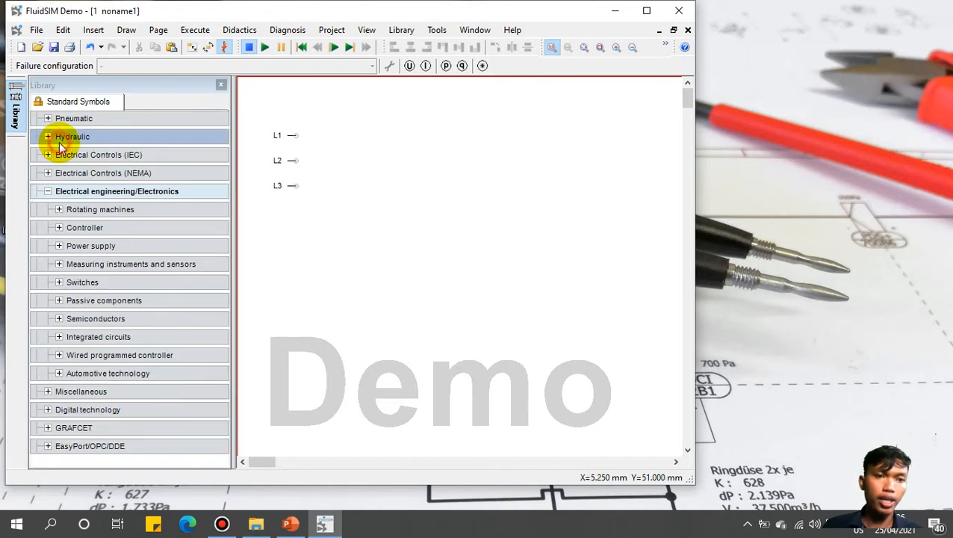
{"action": "left_click", "coordinate": [59, 282]}
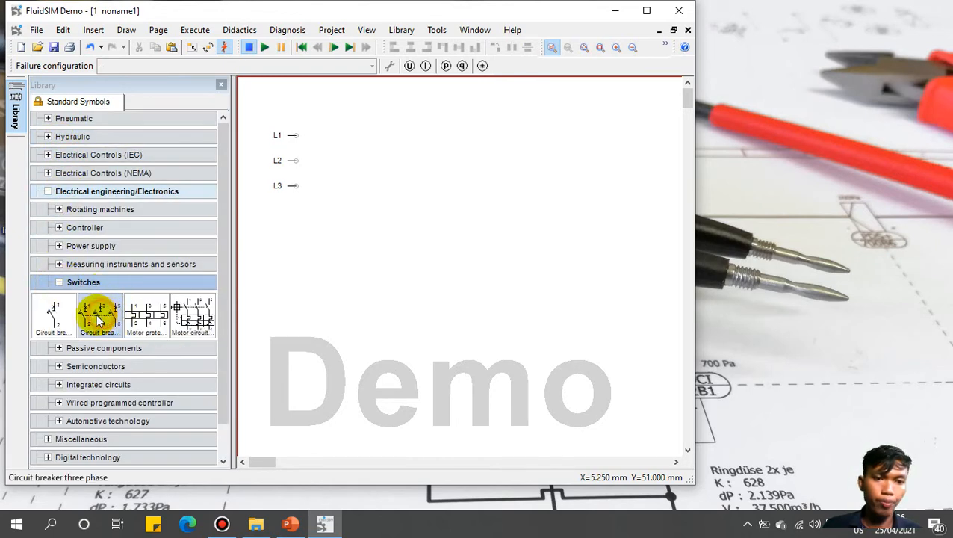
{"action": "left_click_drag", "start_coordinate": [96, 310], "coordinate": [329, 224]}
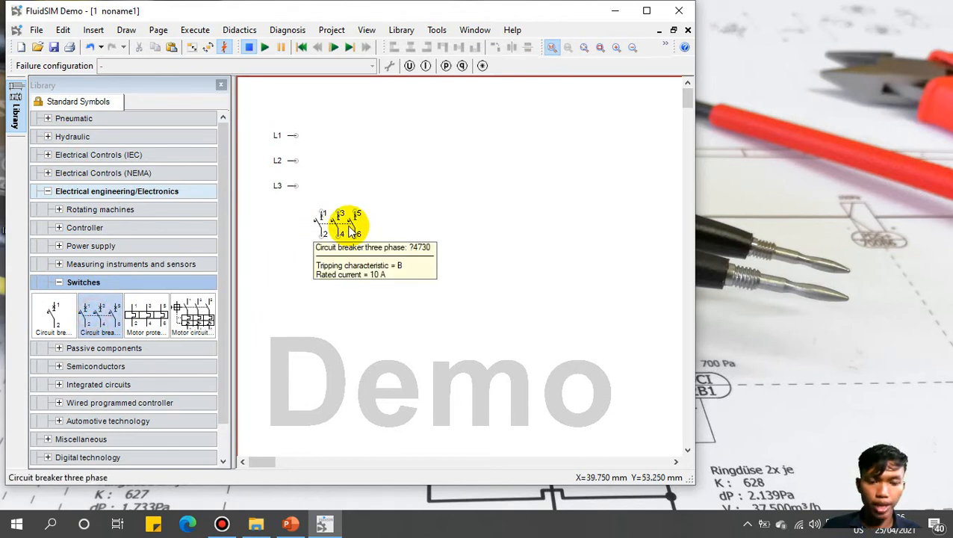
Step: Place an IEC three-pole make contact (Make contact 3x) below the breaker
{"action": "left_click", "coordinate": [47, 192]}
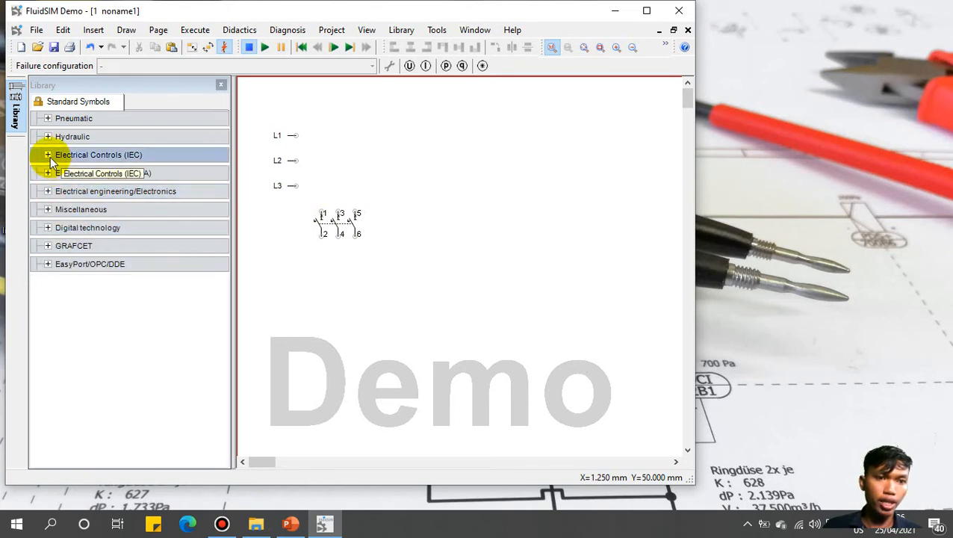
{"action": "left_click", "coordinate": [48, 155]}
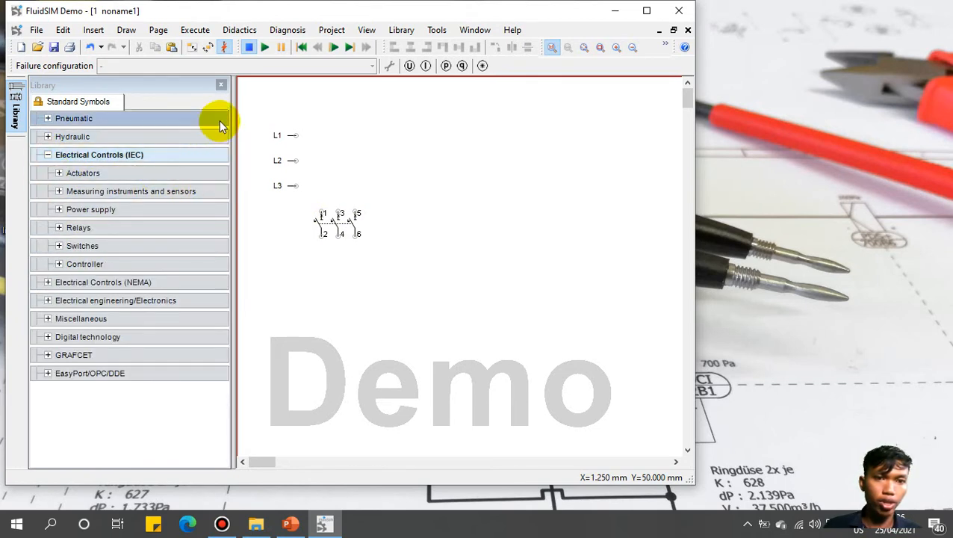
{"action": "left_click", "coordinate": [59, 244]}
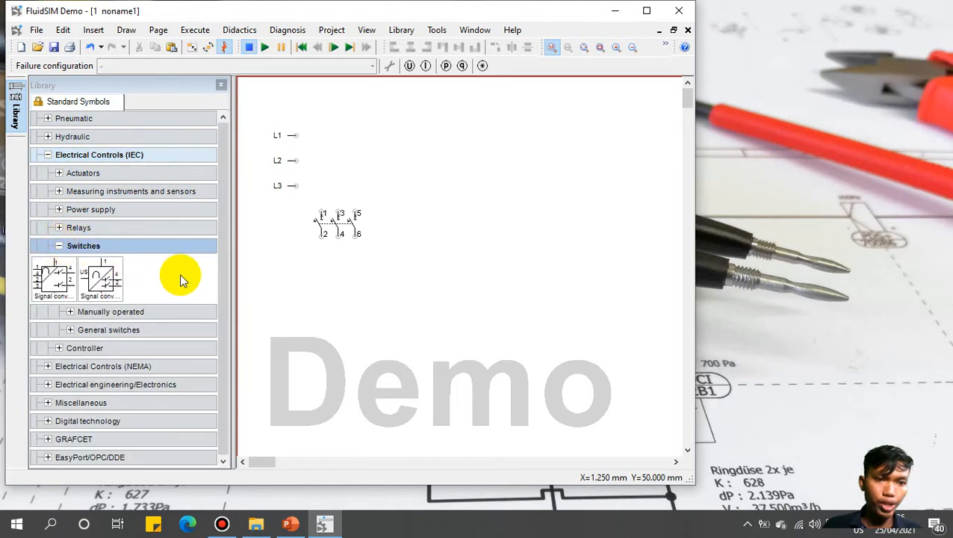
{"action": "left_click", "coordinate": [71, 329]}
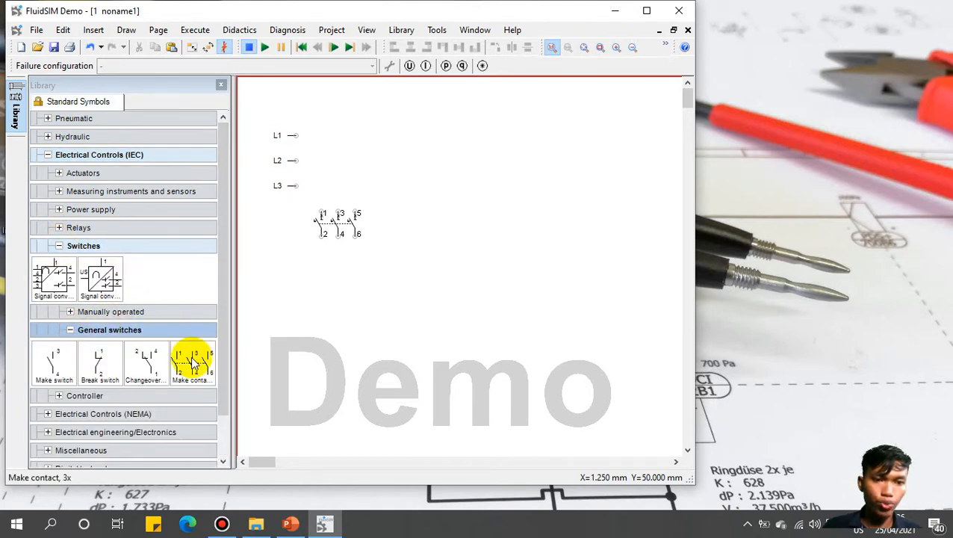
{"action": "left_click_drag", "start_coordinate": [201, 358], "coordinate": [338, 266]}
{"action": "left_click", "coordinate": [380, 318]}
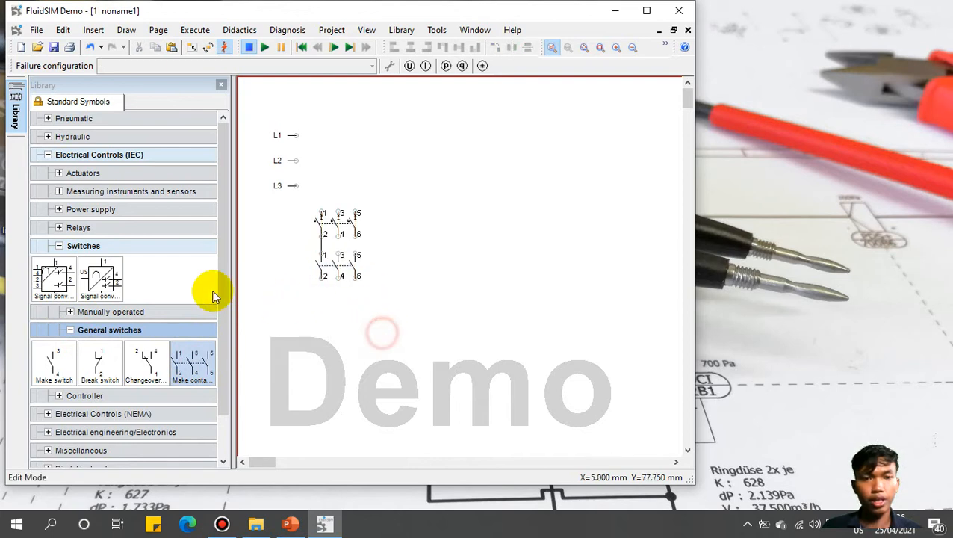
Step: Place a motor protection relay below the three-pole make contact
{"action": "left_click", "coordinate": [70, 329]}
{"action": "left_click", "coordinate": [48, 155]}
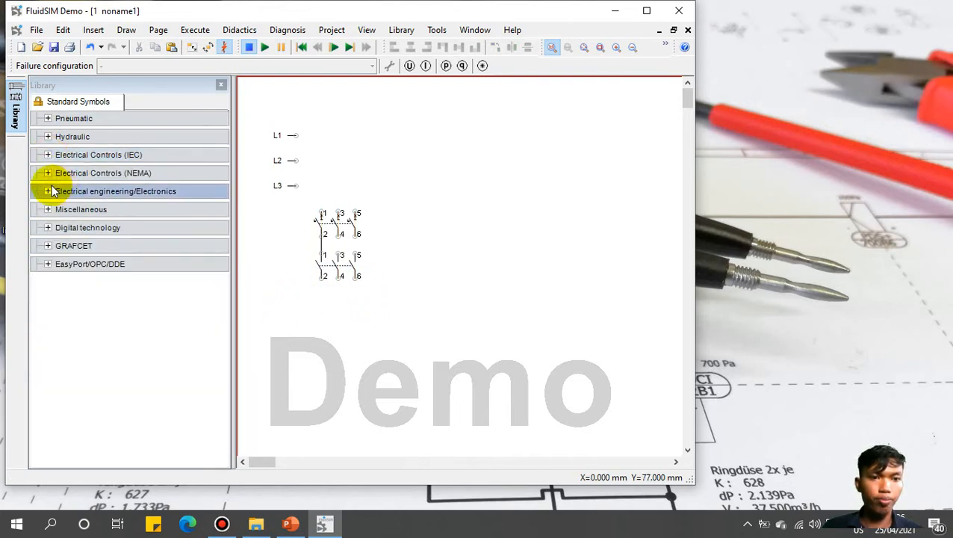
{"action": "left_click", "coordinate": [48, 191]}
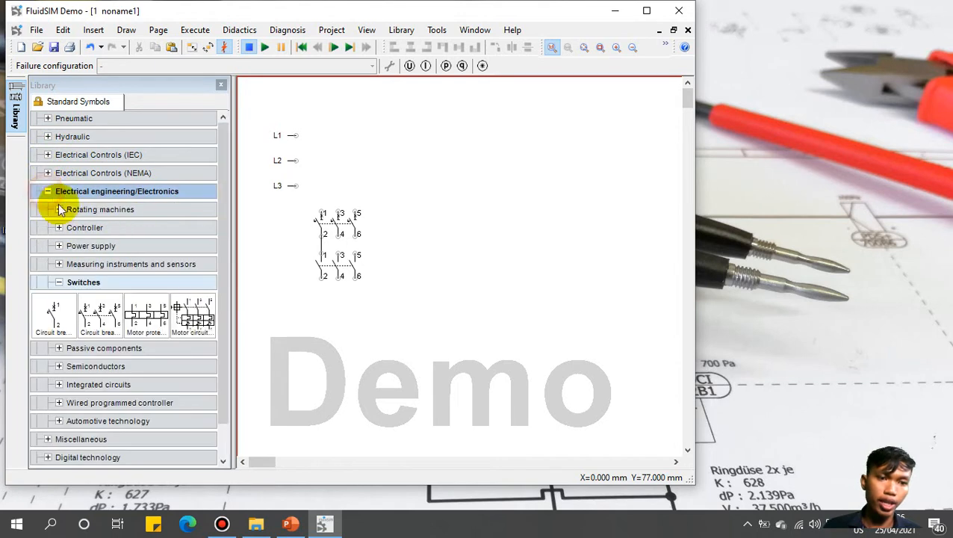
{"action": "left_click", "coordinate": [147, 327]}
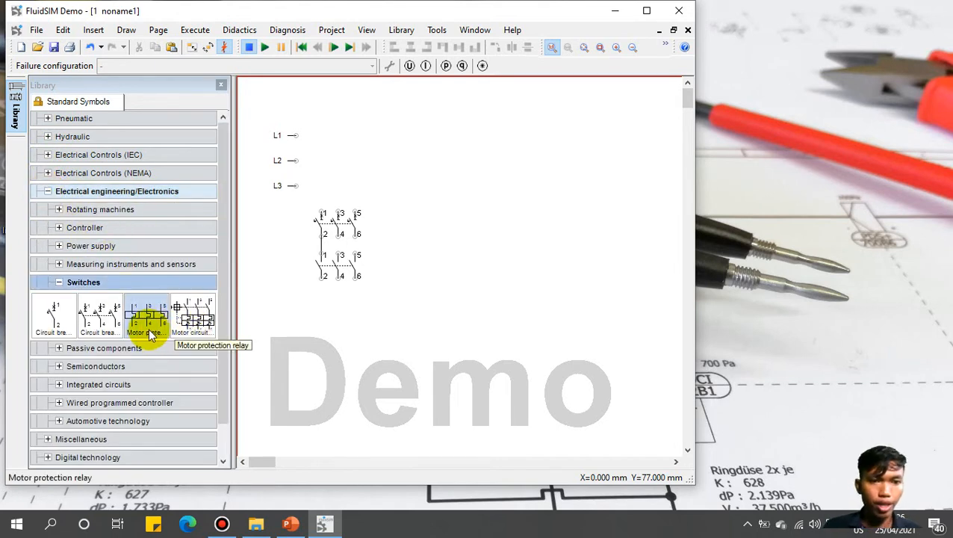
{"action": "left_click_drag", "start_coordinate": [140, 324], "coordinate": [331, 308]}
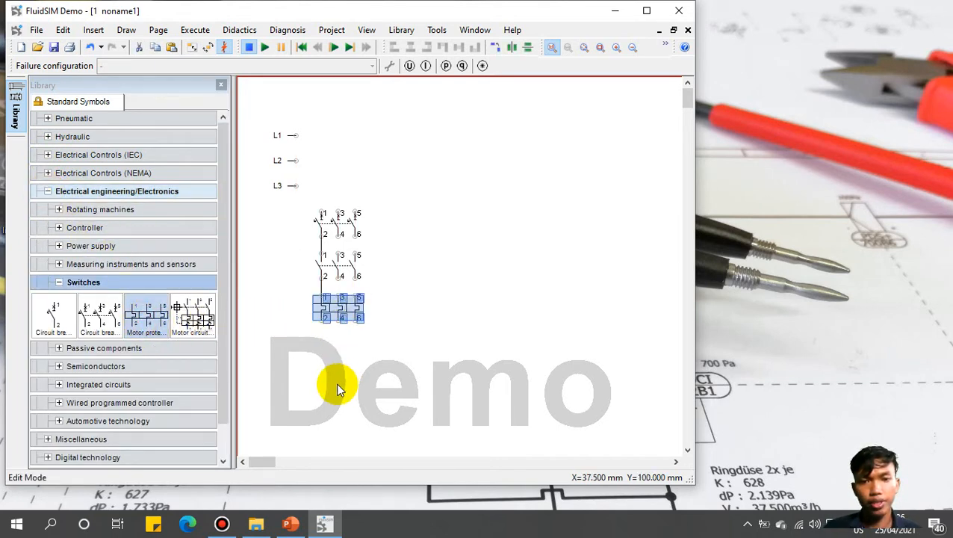
{"action": "left_click", "coordinate": [317, 358]}
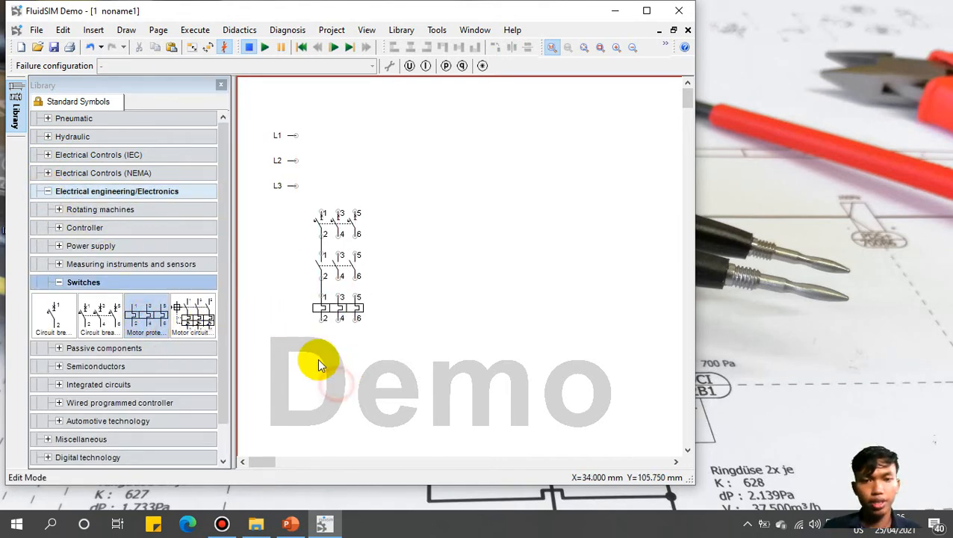
{"action": "left_click", "coordinate": [59, 283]}
{"action": "left_click", "coordinate": [60, 210]}
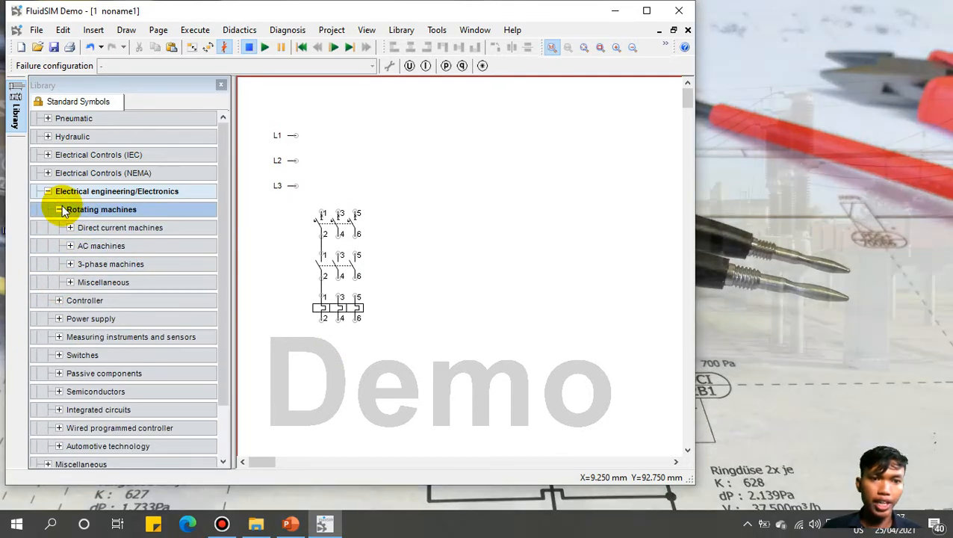
Step: Maximize the window and place a squirrel-cage motor under the relay, rotated 270°
{"action": "left_click", "coordinate": [71, 264]}
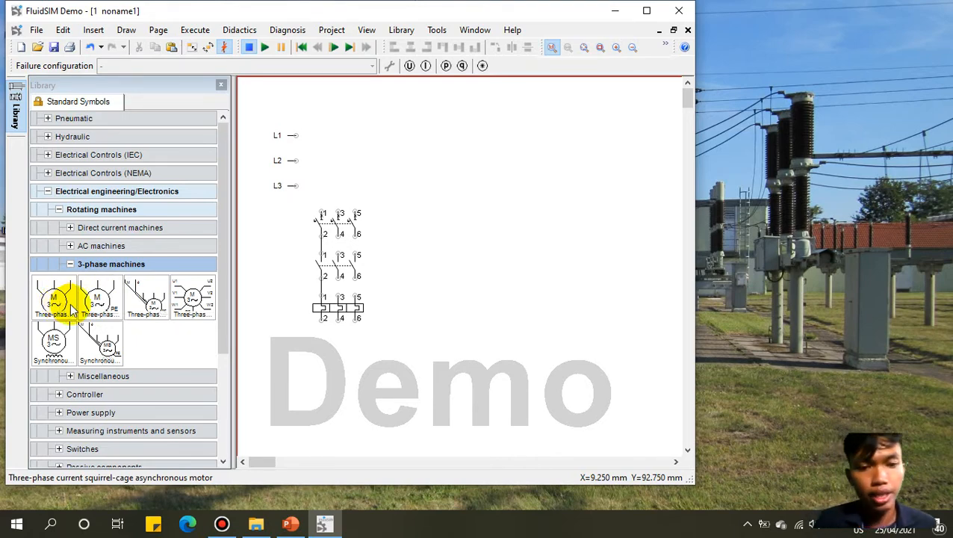
{"action": "left_click", "coordinate": [647, 12]}
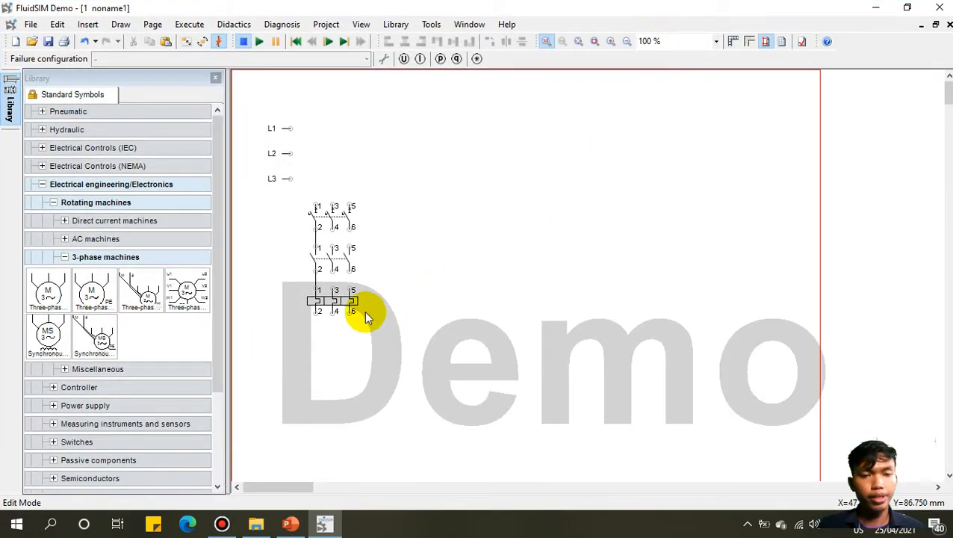
{"action": "left_click", "coordinate": [188, 293]}
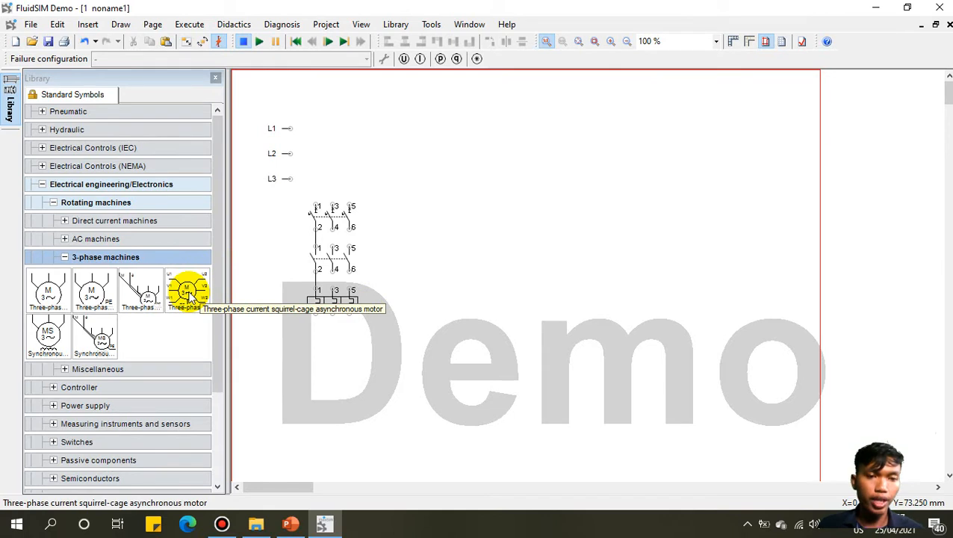
{"action": "left_click", "coordinate": [189, 295]}
{"action": "left_click_drag", "start_coordinate": [186, 290], "coordinate": [344, 358]}
{"action": "right_click", "coordinate": [343, 365]}
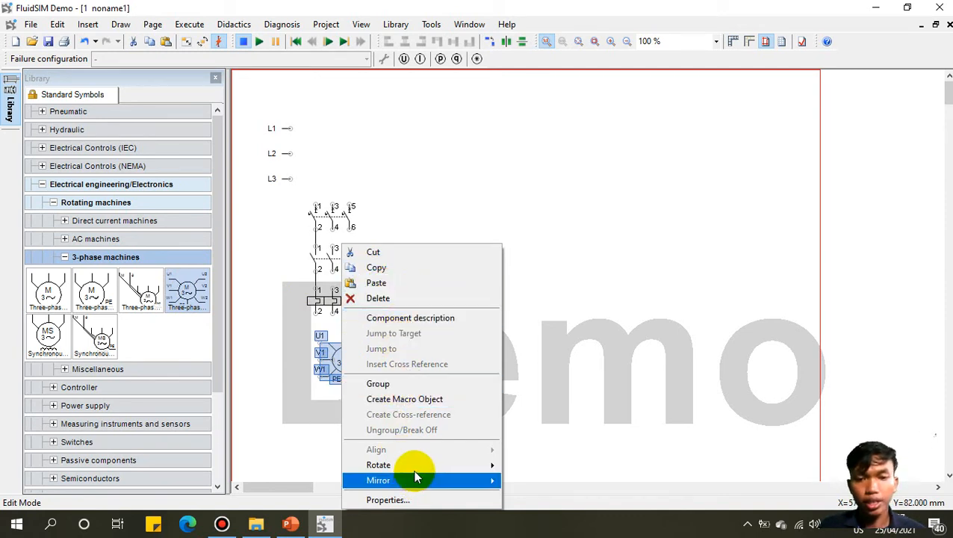
{"action": "mouse_move", "coordinate": [413, 466]}
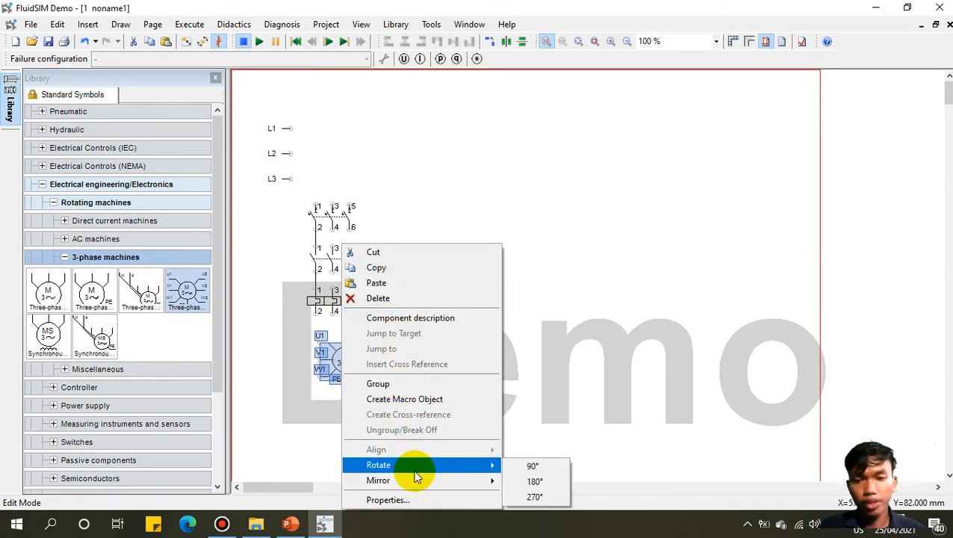
{"action": "left_click", "coordinate": [536, 496]}
{"action": "left_click", "coordinate": [384, 396]}
{"action": "left_click_drag", "start_coordinate": [355, 366], "coordinate": [339, 362]}
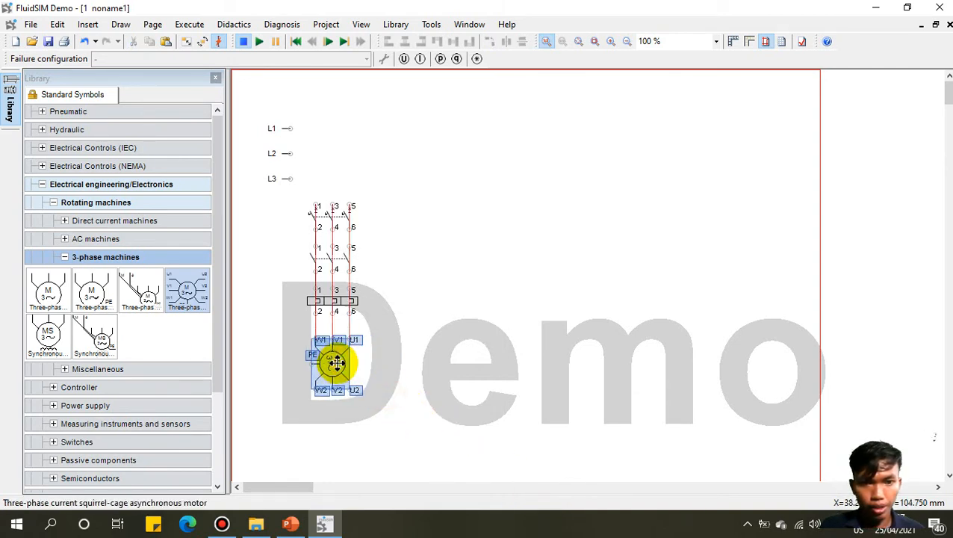
{"action": "left_click", "coordinate": [478, 347]}
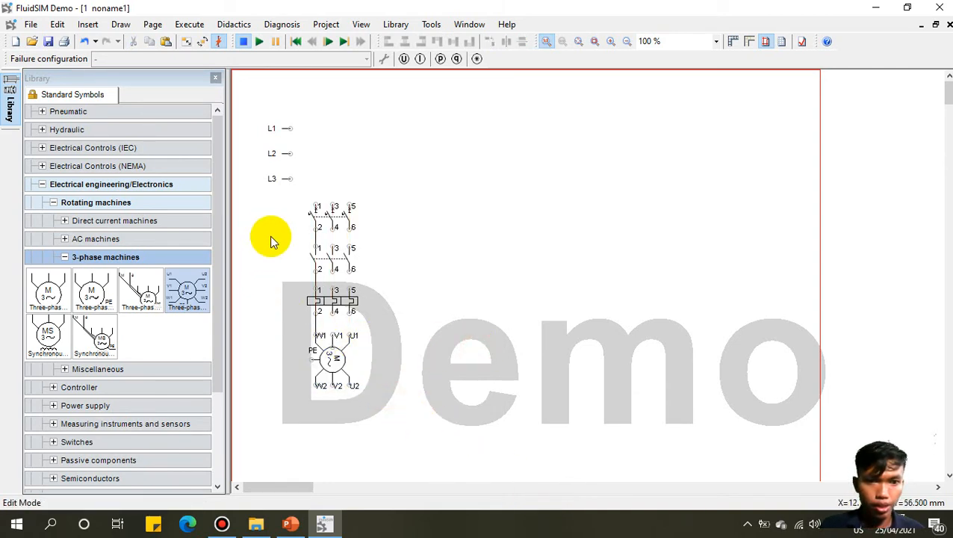
Step: Add a protective earth conductor beside the motor and wire the contact terminals to the relay
{"action": "left_click", "coordinate": [64, 256]}
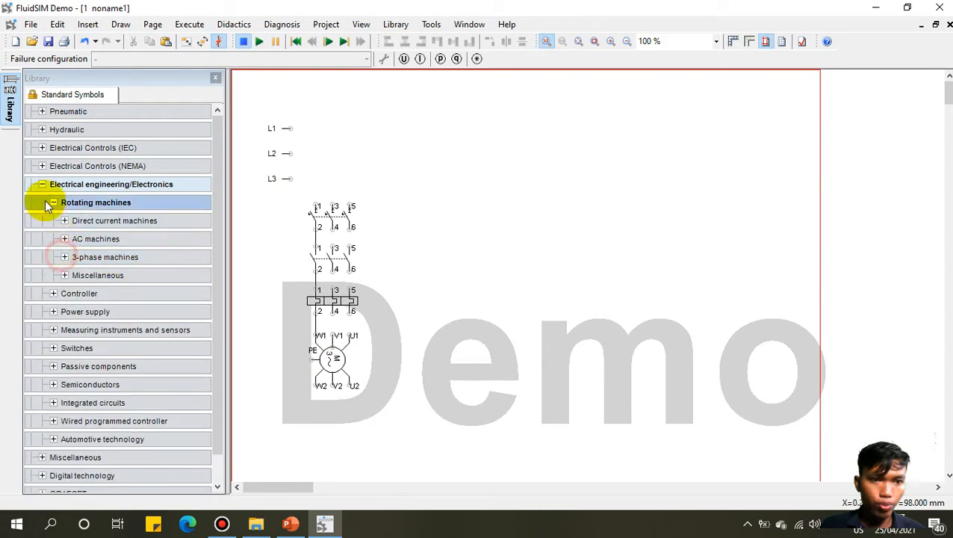
{"action": "left_click", "coordinate": [49, 201]}
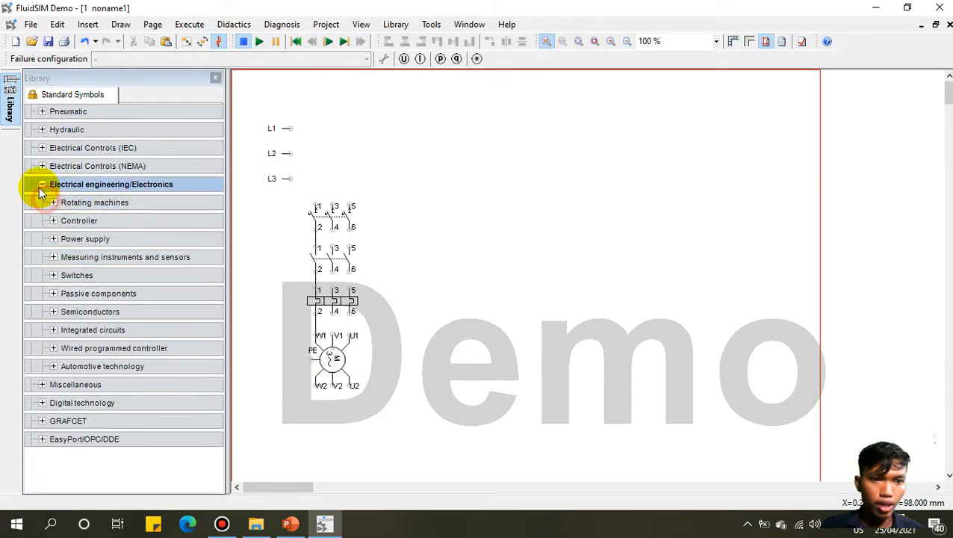
{"action": "left_click", "coordinate": [52, 239]}
{"action": "scroll", "coordinate": [216, 313], "scroll_direction": "down", "scroll_amount": 5}
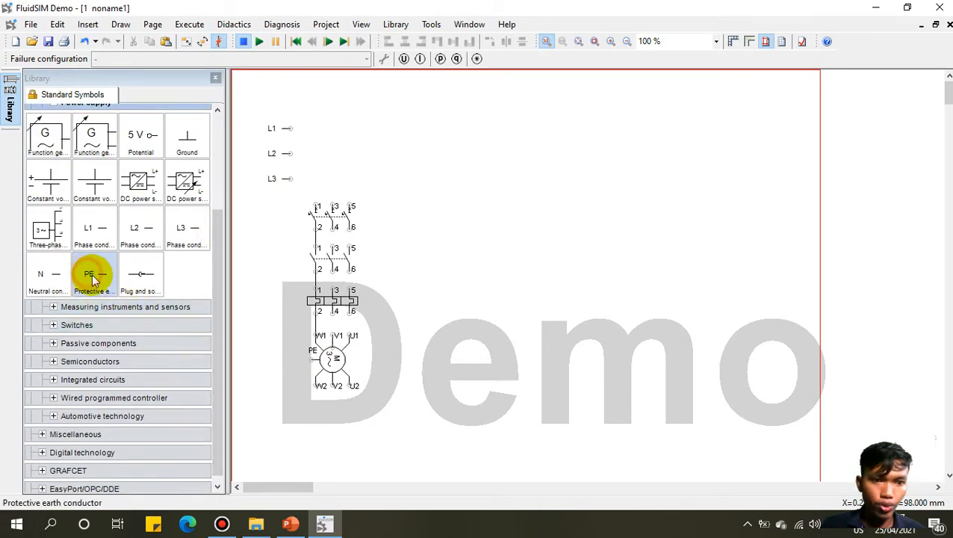
{"action": "left_click_drag", "start_coordinate": [92, 278], "coordinate": [278, 359]}
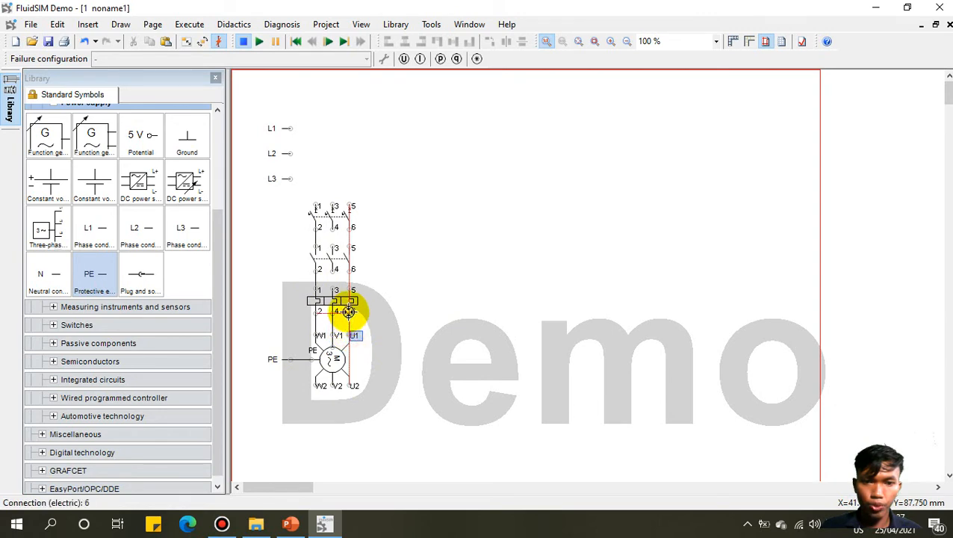
{"action": "left_click_drag", "start_coordinate": [336, 290], "coordinate": [349, 248]}
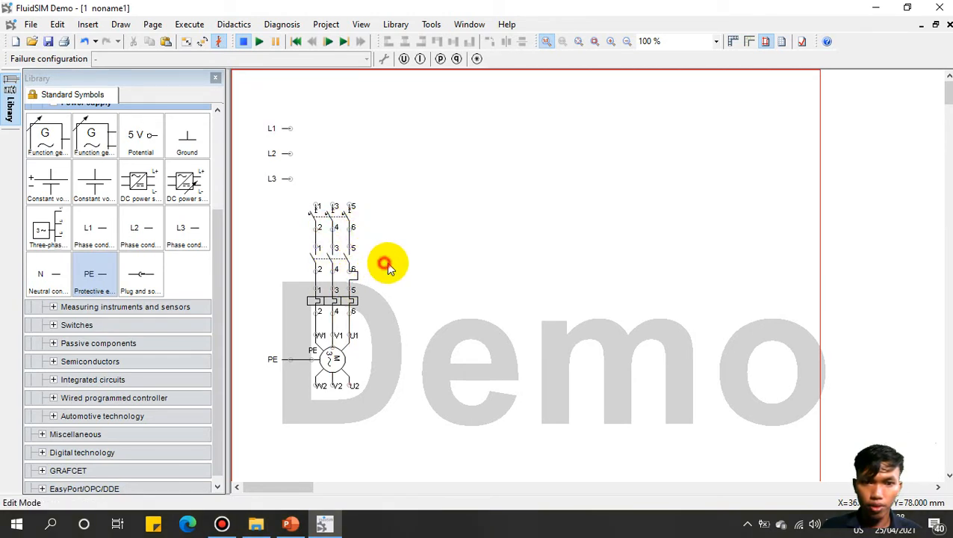
Step: Bridge motor terminals W2 and V2, and wire L3, L2, L1 to contactor terminals 1, 3, 5
{"action": "left_click_drag", "start_coordinate": [317, 386], "coordinate": [314, 403]}
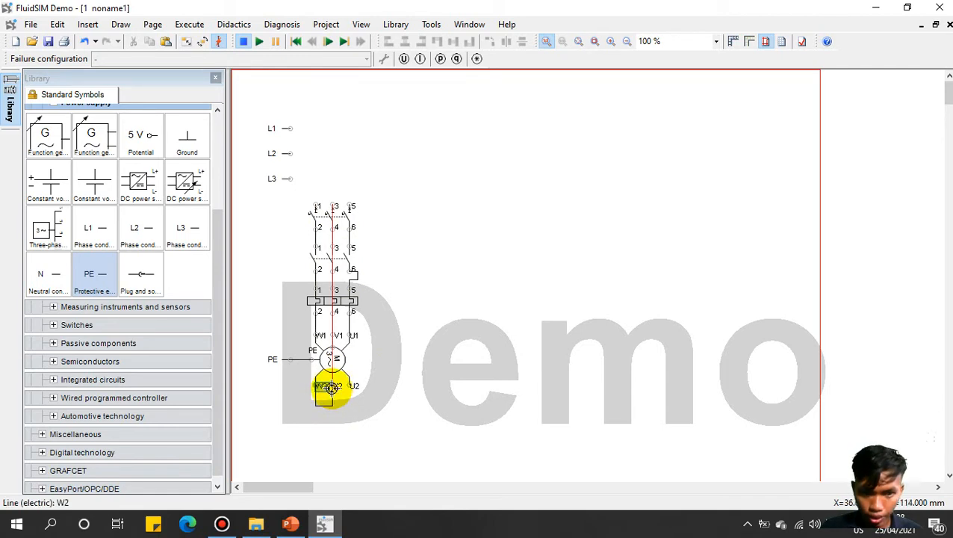
{"action": "left_click_drag", "start_coordinate": [330, 387], "coordinate": [334, 406]}
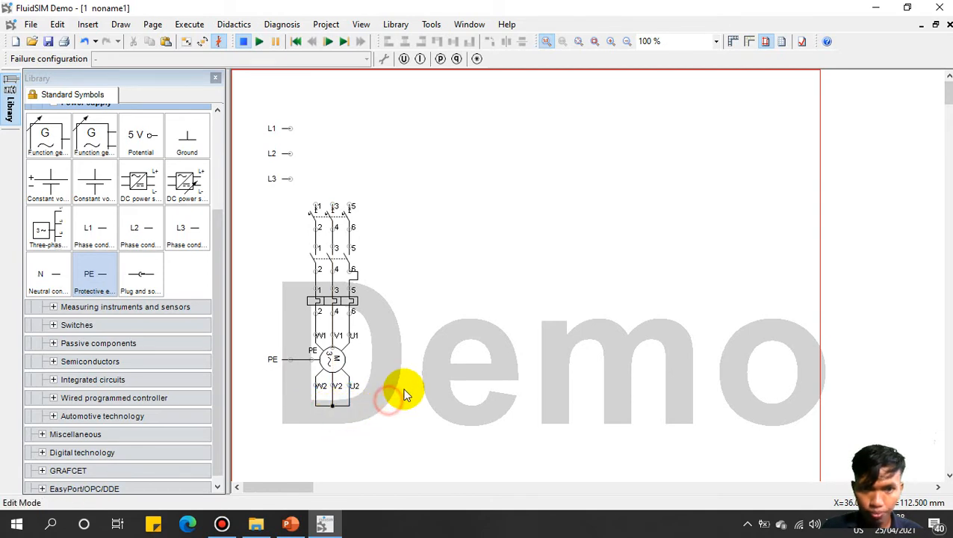
{"action": "left_click_drag", "start_coordinate": [317, 206], "coordinate": [291, 178]}
{"action": "left_click_drag", "start_coordinate": [330, 203], "coordinate": [291, 153]}
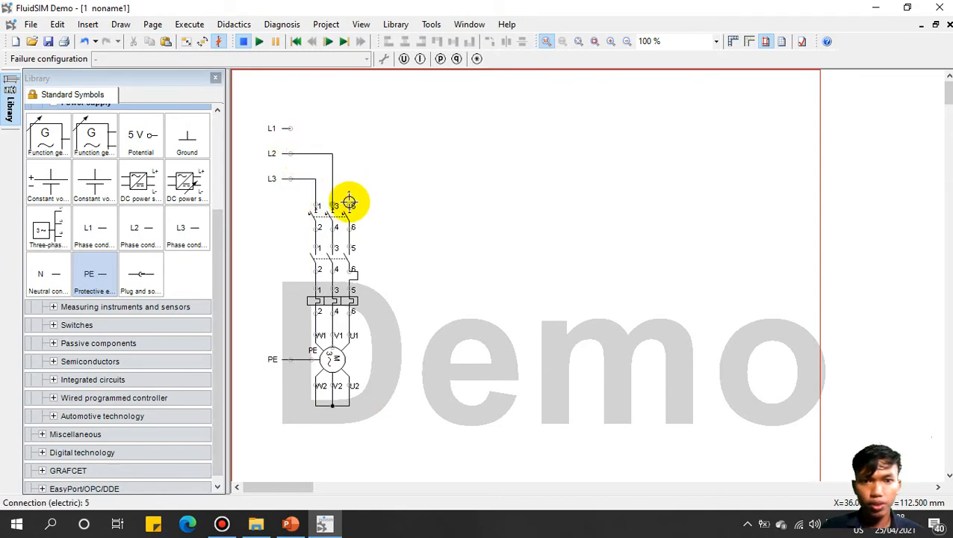
{"action": "left_click_drag", "start_coordinate": [349, 201], "coordinate": [290, 129]}
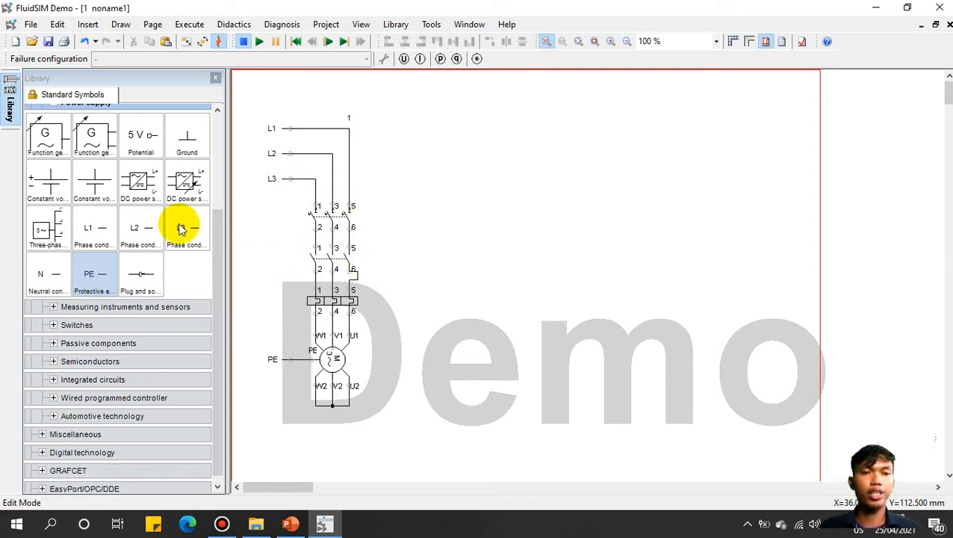
{"action": "left_click_drag", "start_coordinate": [217, 236], "coordinate": [217, 170]}
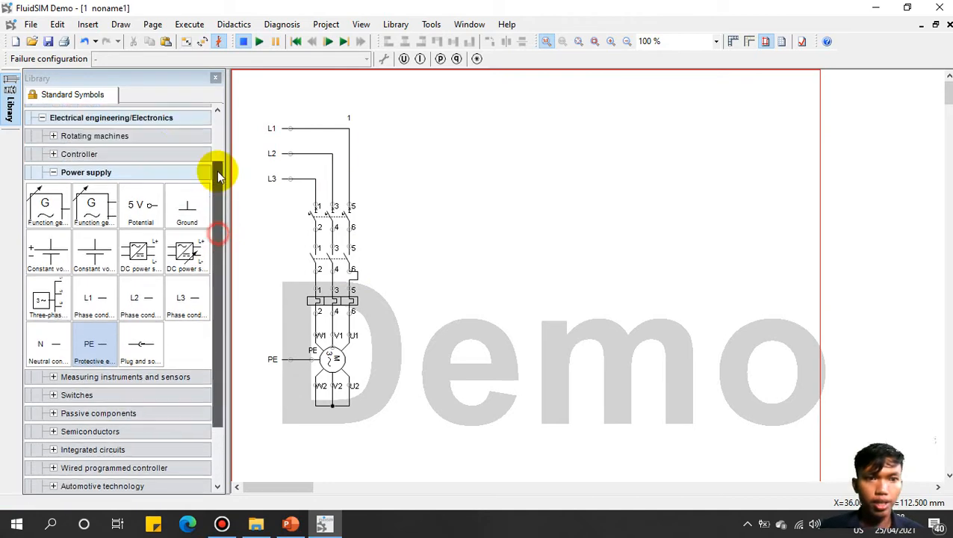
Step: Place an IEC 24 V terminal to the right of the power circuit
{"action": "left_click", "coordinate": [54, 191]}
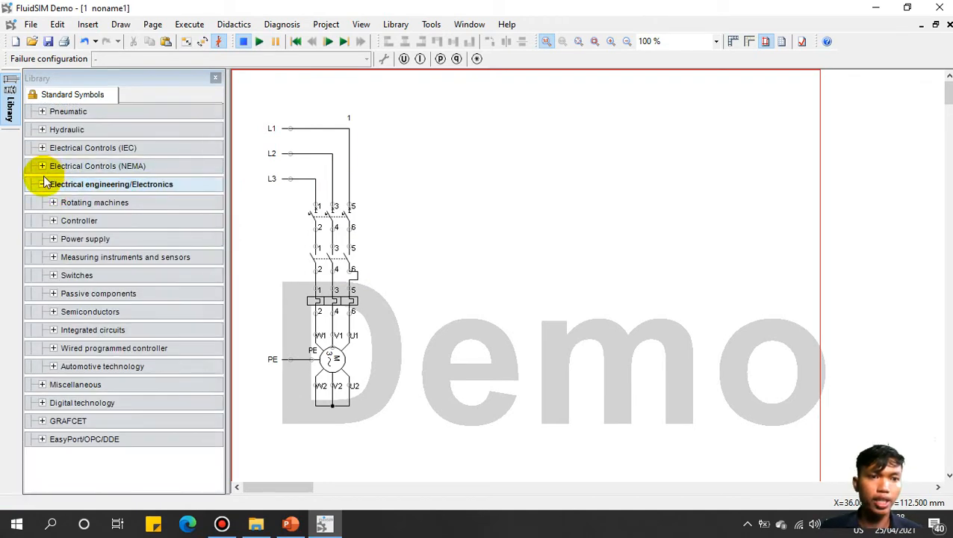
{"action": "left_click", "coordinate": [42, 184]}
{"action": "left_click", "coordinate": [46, 149]}
{"action": "left_click", "coordinate": [42, 148]}
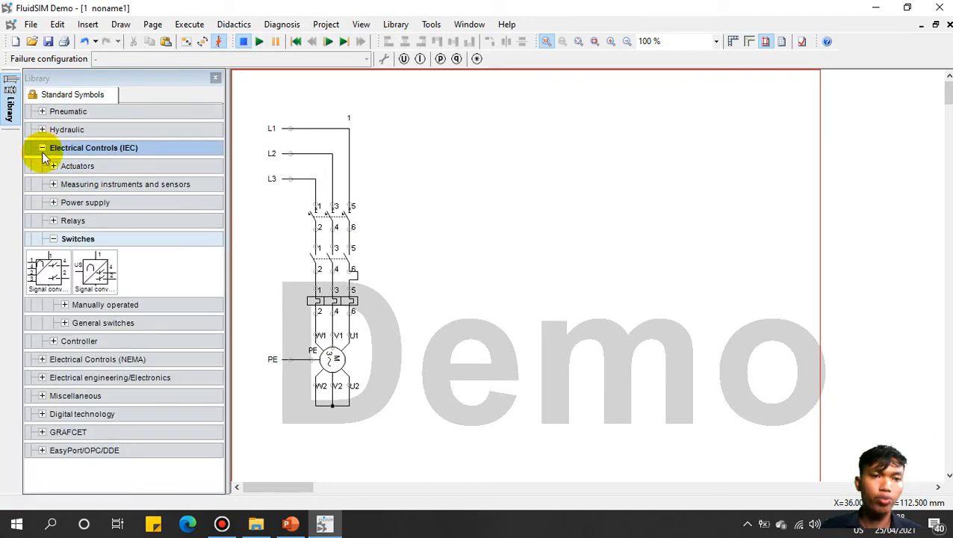
{"action": "left_click", "coordinate": [53, 238]}
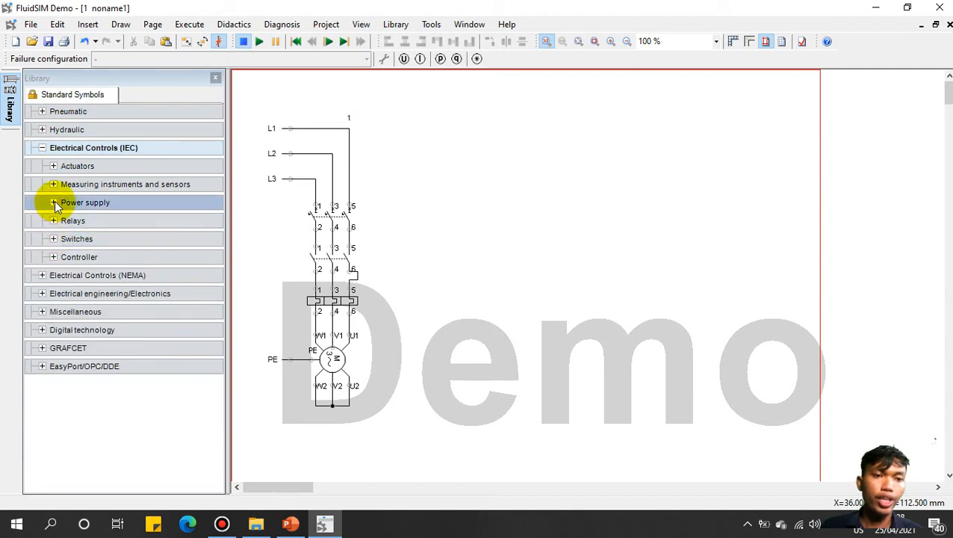
{"action": "left_click", "coordinate": [54, 202]}
{"action": "left_click_drag", "start_coordinate": [46, 234], "coordinate": [571, 137]}
{"action": "left_click", "coordinate": [573, 218]}
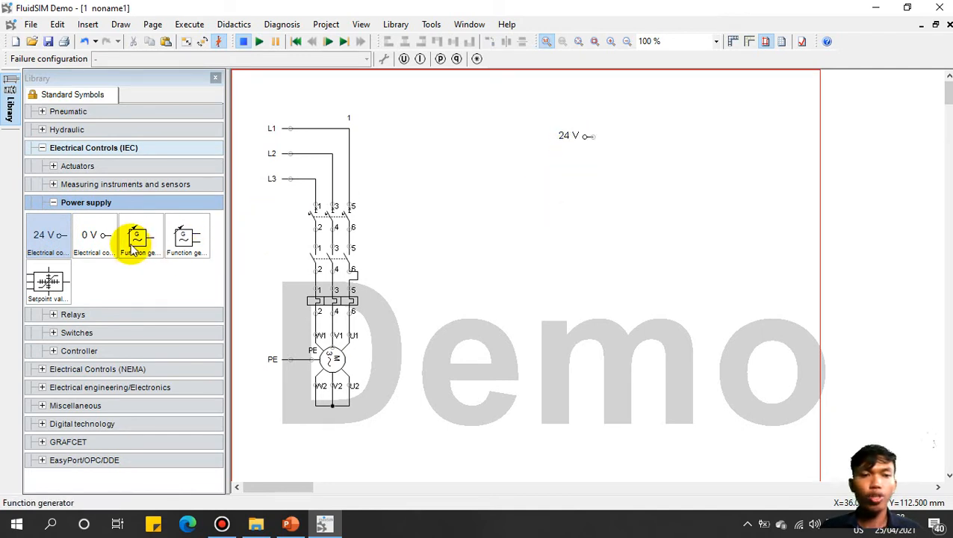
Step: Place a 0 V terminal below the 24 V terminal and move it further down
{"action": "left_click", "coordinate": [88, 228]}
{"action": "left_click_drag", "start_coordinate": [91, 234], "coordinate": [580, 296]}
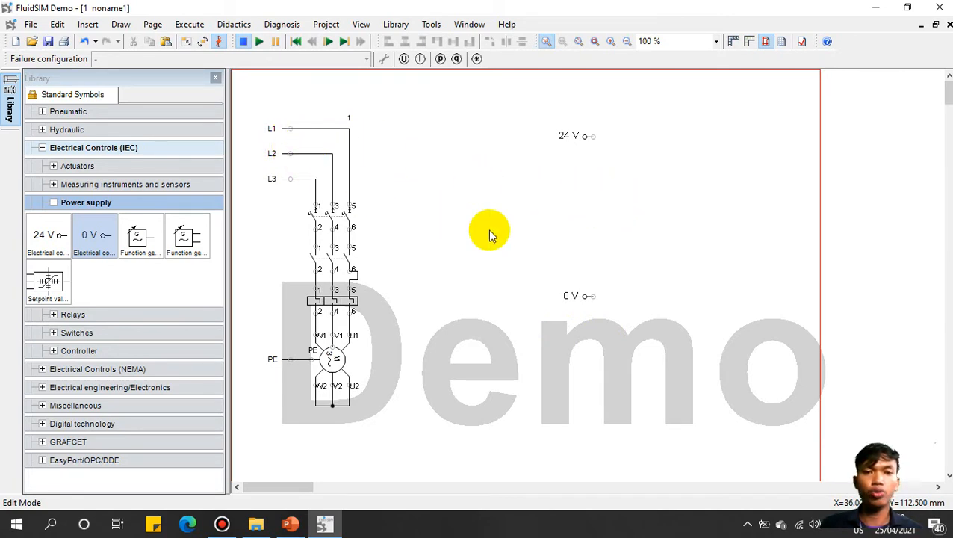
{"action": "left_click", "coordinate": [55, 201]}
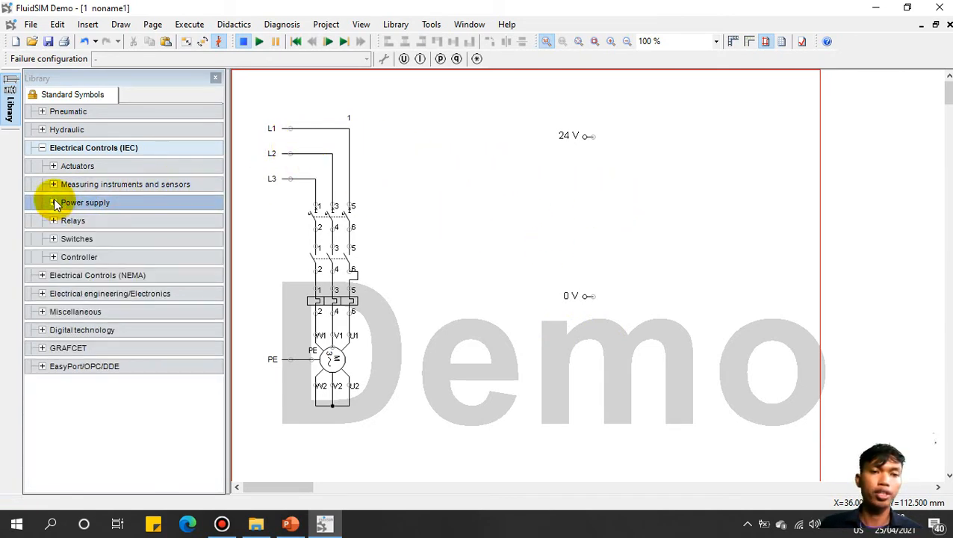
{"action": "left_click_drag", "start_coordinate": [524, 97], "coordinate": [661, 351]}
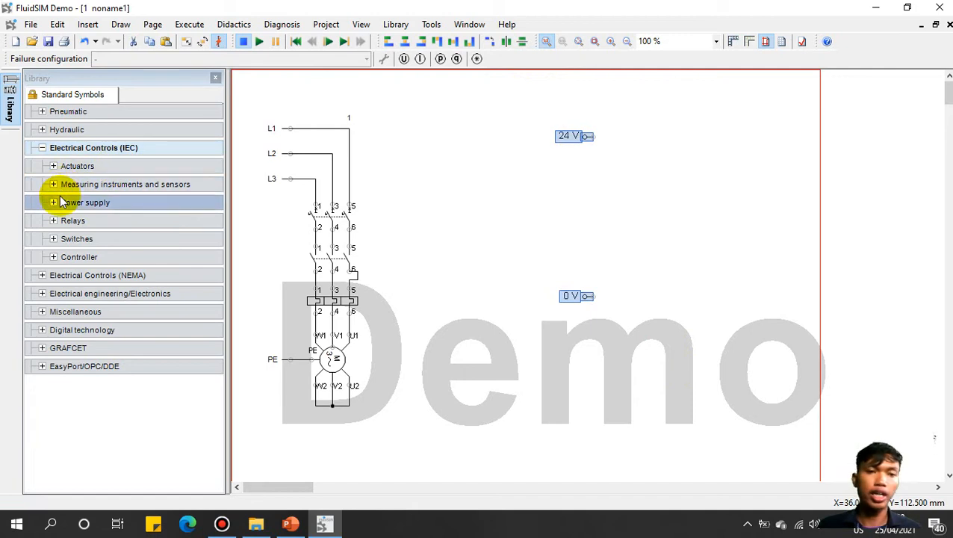
{"action": "left_click", "coordinate": [546, 214]}
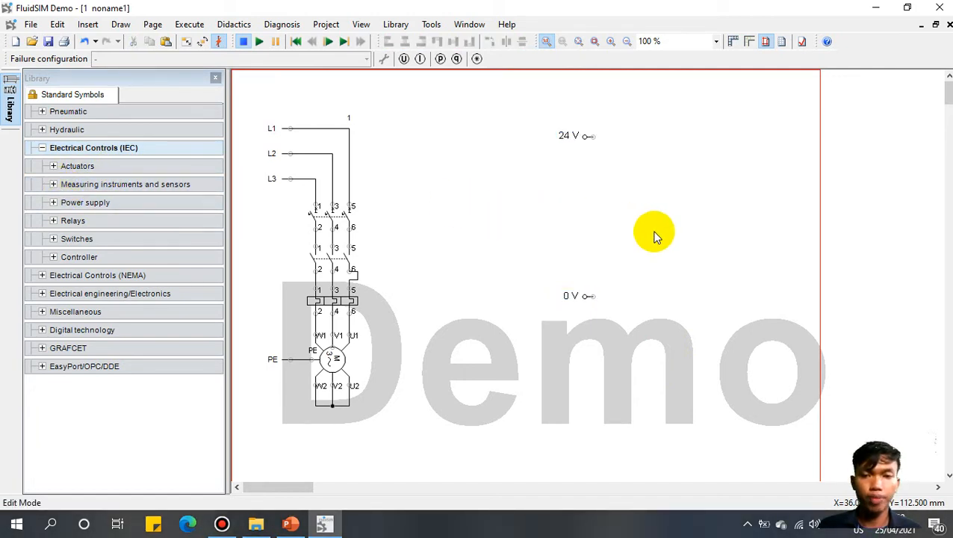
{"action": "left_click_drag", "start_coordinate": [627, 308], "coordinate": [573, 326]}
{"action": "left_click", "coordinate": [521, 264]}
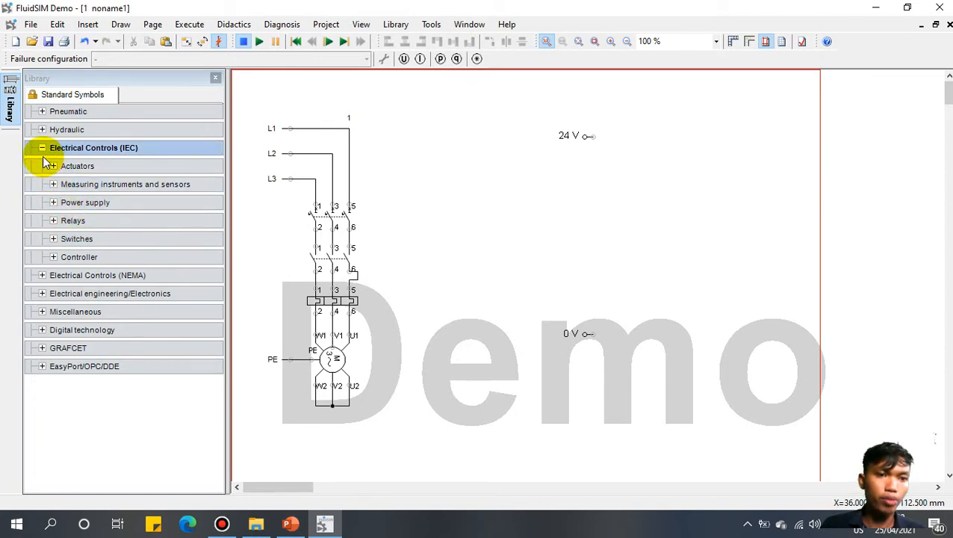
Step: Place a single-pole circuit breaker from Electrical engineering switches directly below the 24 V terminal
{"action": "left_click", "coordinate": [53, 239]}
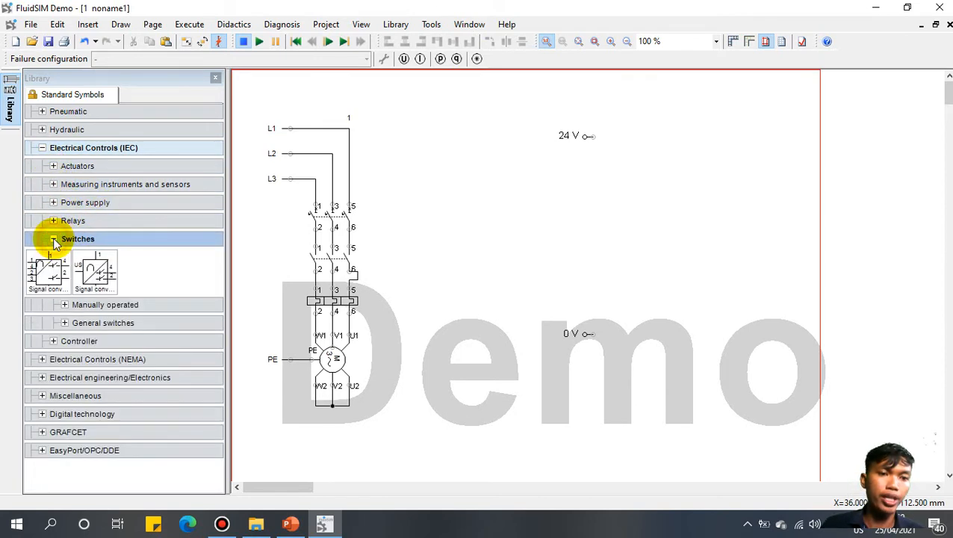
{"action": "left_click", "coordinate": [66, 324]}
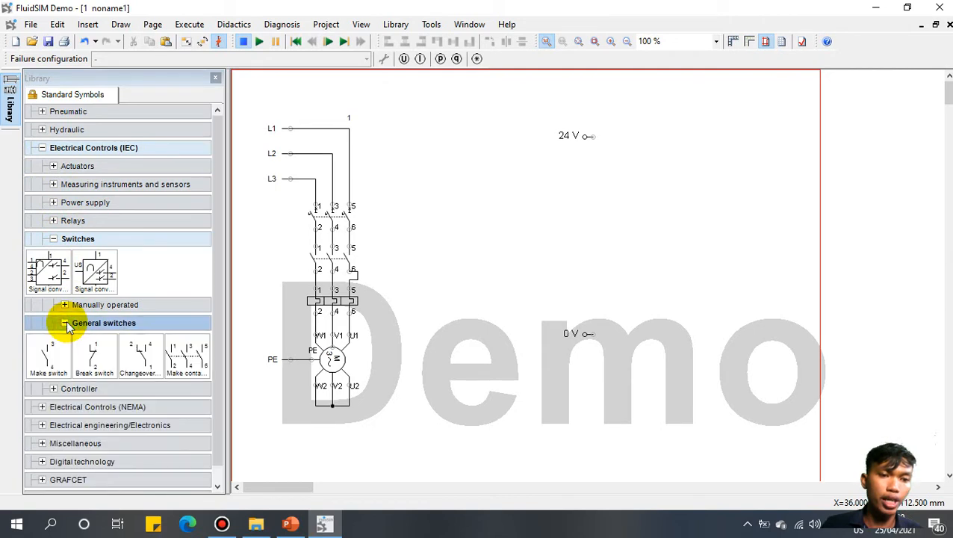
{"action": "left_click", "coordinate": [53, 351]}
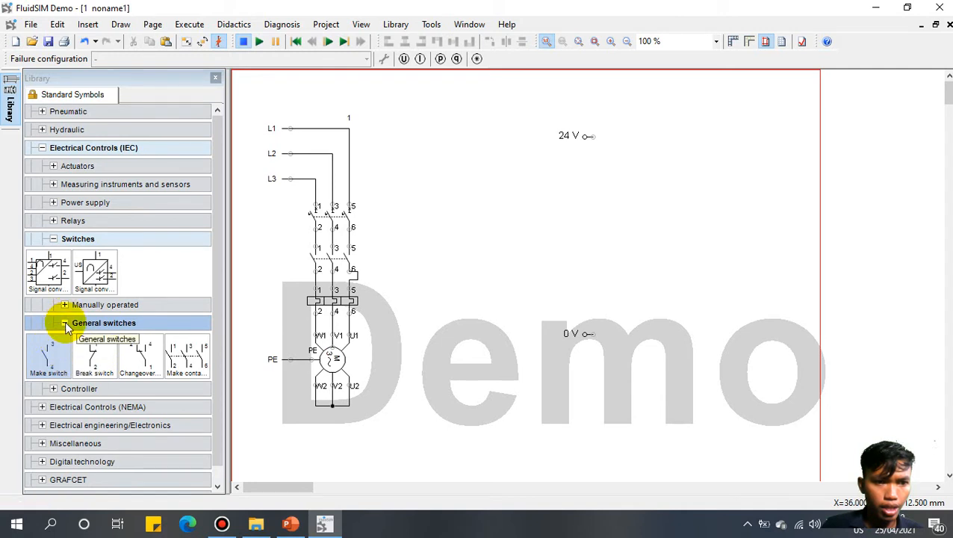
{"action": "left_click", "coordinate": [65, 322]}
{"action": "left_click", "coordinate": [48, 238]}
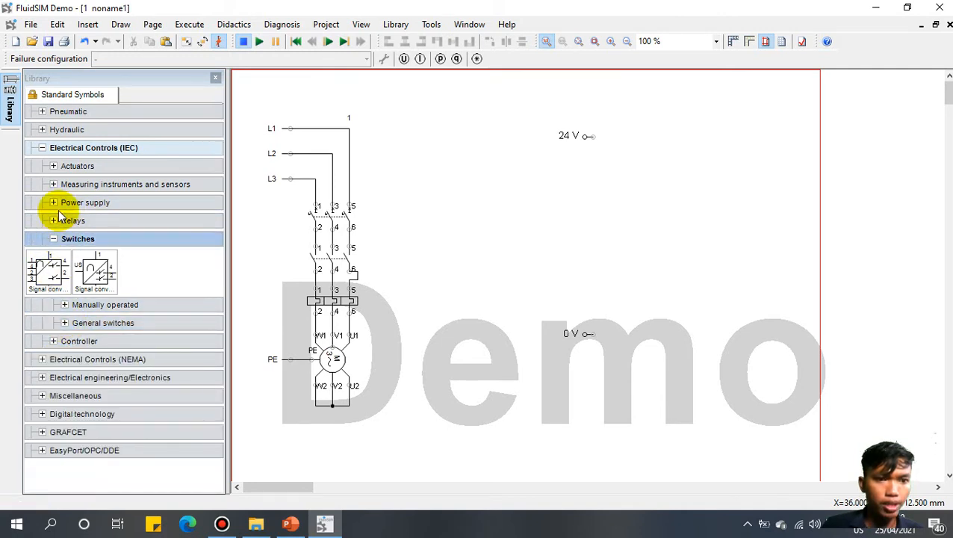
{"action": "left_click", "coordinate": [65, 305]}
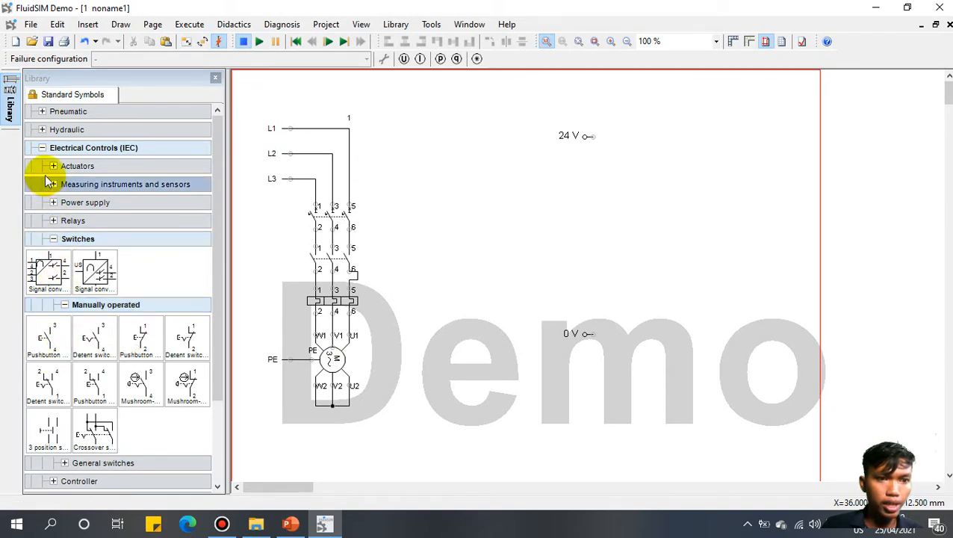
{"action": "scroll", "coordinate": [218, 327], "scroll_direction": "down", "scroll_amount": 2}
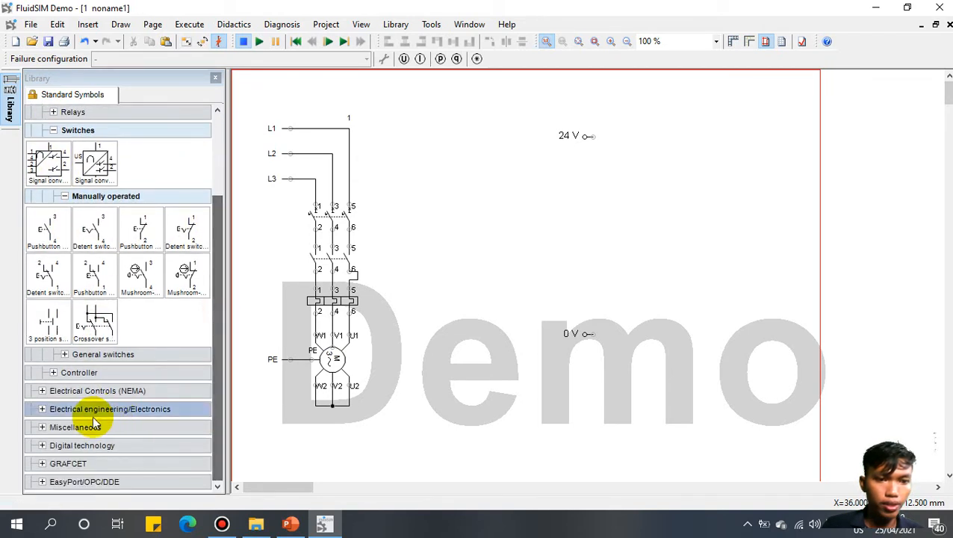
{"action": "left_click", "coordinate": [40, 409]}
{"action": "scroll", "coordinate": [212, 389], "scroll_direction": "down", "scroll_amount": 3}
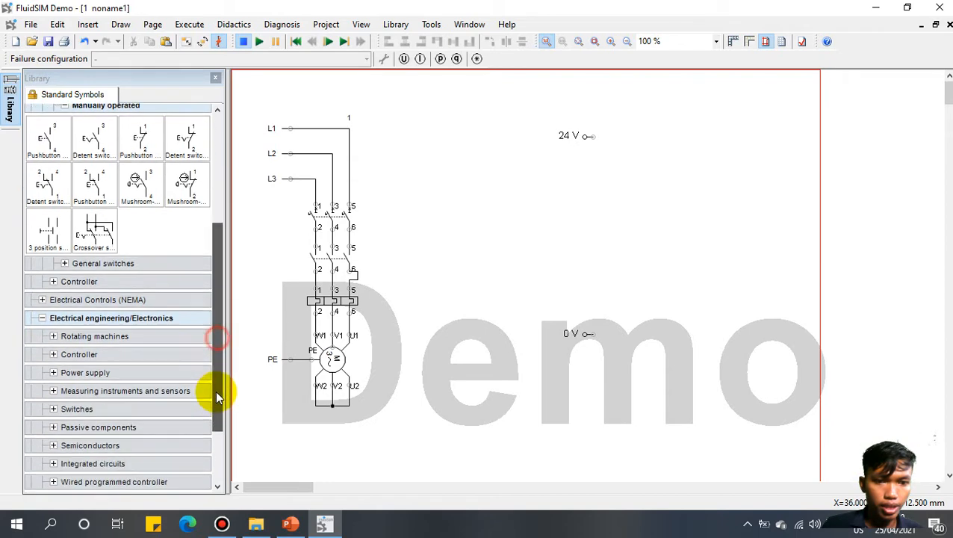
{"action": "left_click", "coordinate": [53, 320]}
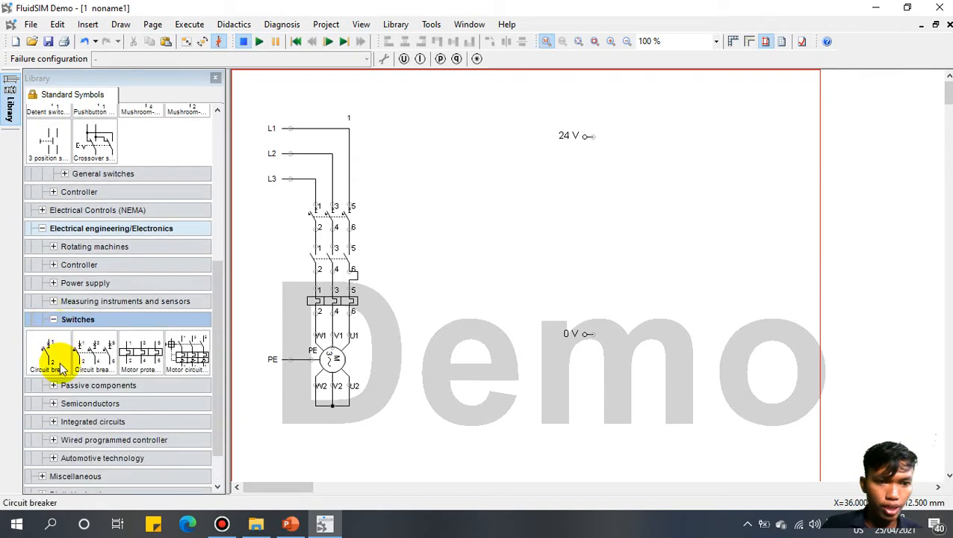
{"action": "left_click_drag", "start_coordinate": [47, 356], "coordinate": [611, 170]}
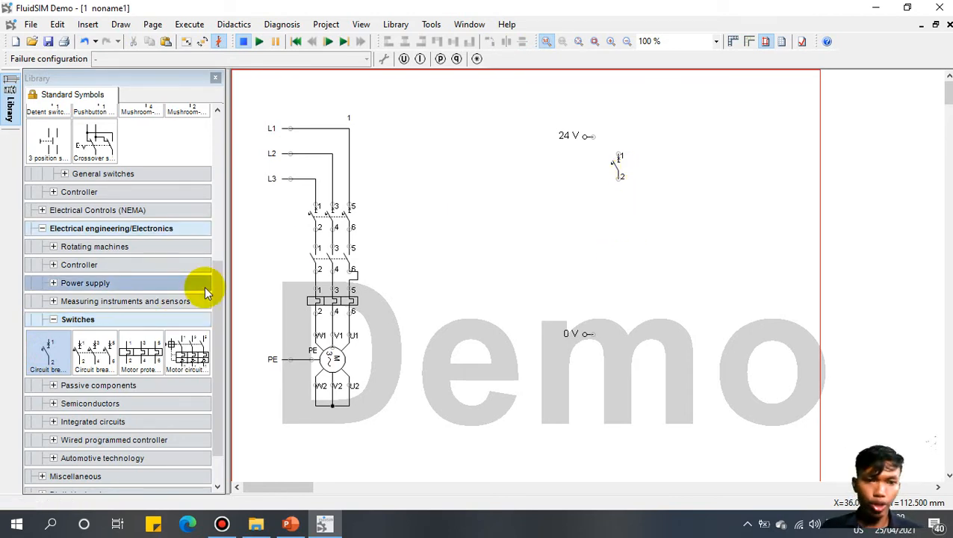
Step: Place an Automotive special-switches thermal switch below the circuit breaker
{"action": "left_click_drag", "start_coordinate": [215, 287], "coordinate": [215, 343]}
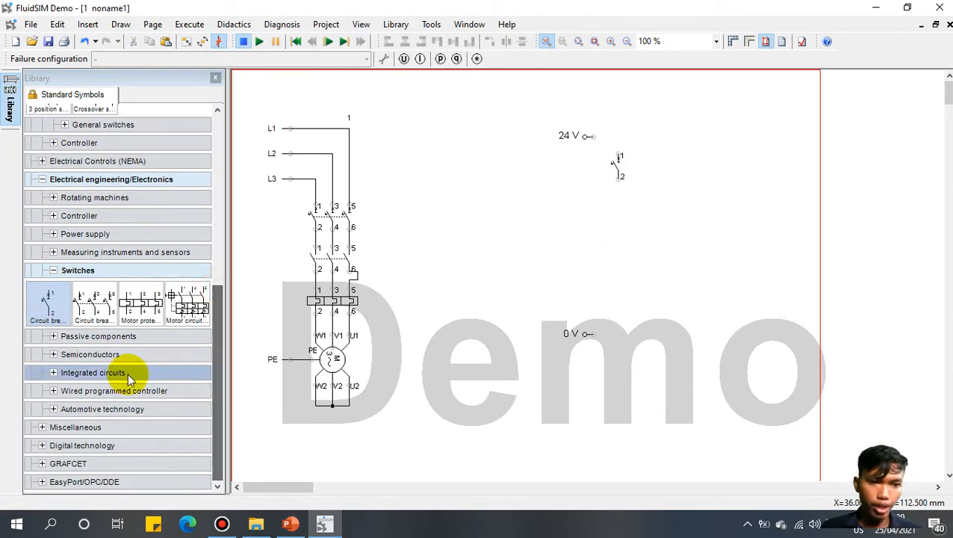
{"action": "left_click", "coordinate": [53, 409]}
{"action": "scroll", "coordinate": [221, 361], "scroll_direction": "down", "scroll_amount": 3}
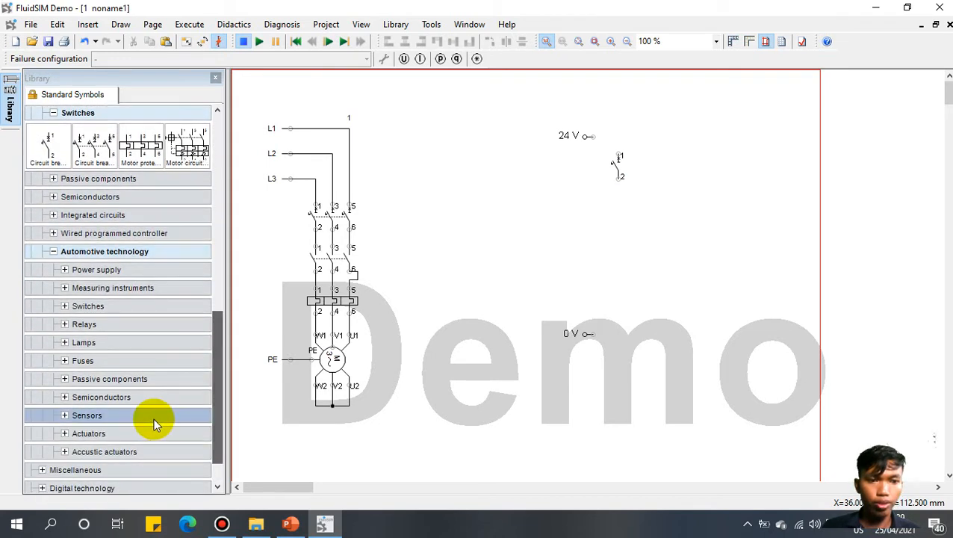
{"action": "left_click", "coordinate": [65, 306]}
{"action": "left_click", "coordinate": [84, 342]}
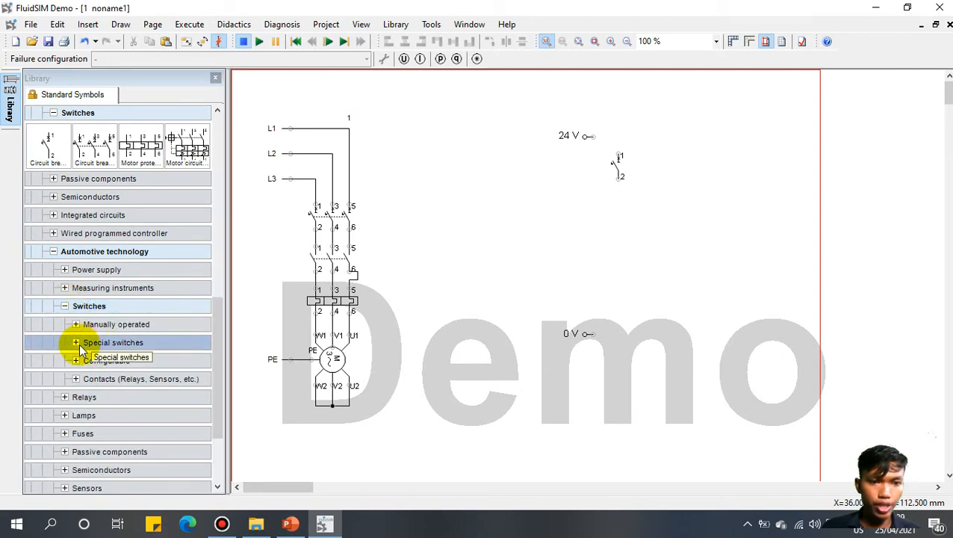
{"action": "left_click", "coordinate": [77, 343]}
{"action": "left_click_drag", "start_coordinate": [222, 332], "coordinate": [213, 380]}
{"action": "left_click_drag", "start_coordinate": [141, 299], "coordinate": [623, 200]}
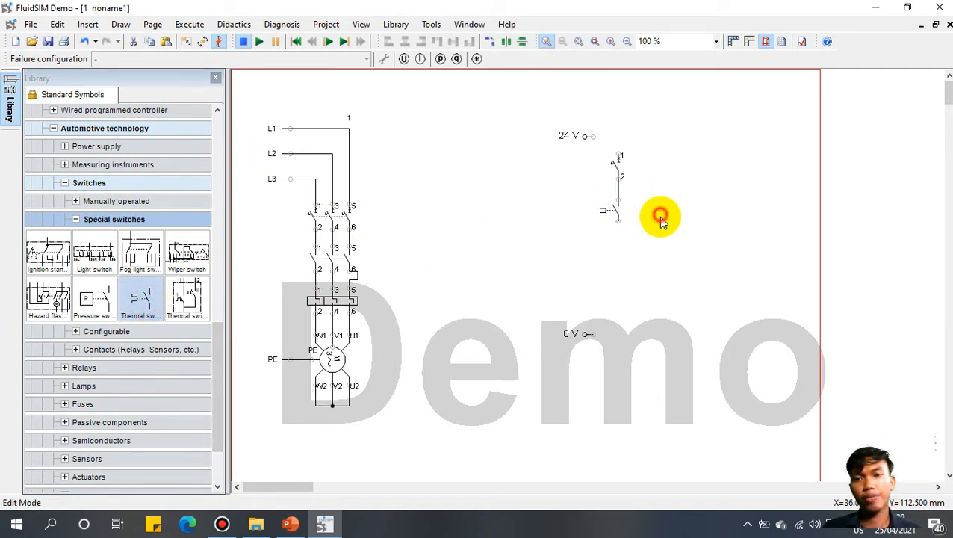
Step: Move the 0 V terminal further down the sheet
{"action": "left_click", "coordinate": [566, 322]}
{"action": "left_click_drag", "start_coordinate": [574, 333], "coordinate": [574, 362]}
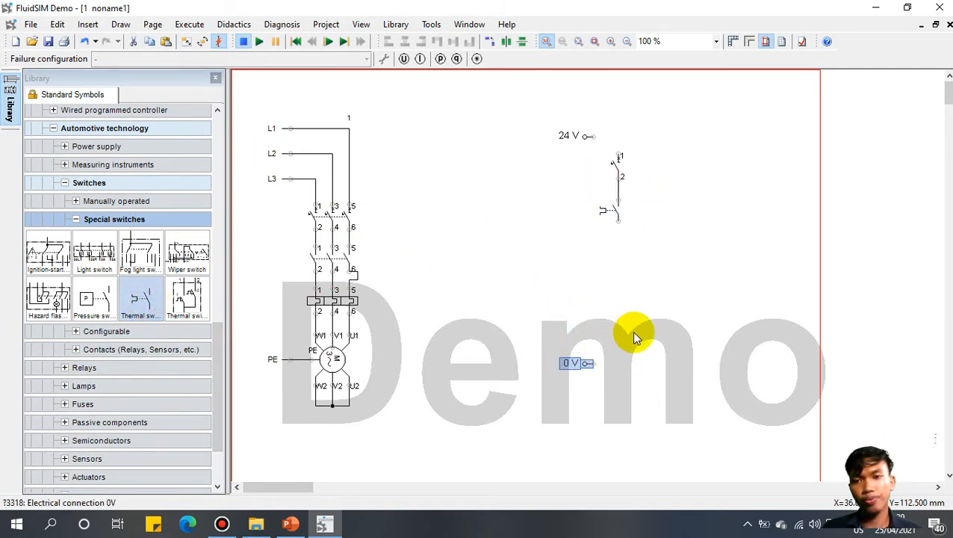
{"action": "left_click", "coordinate": [638, 327]}
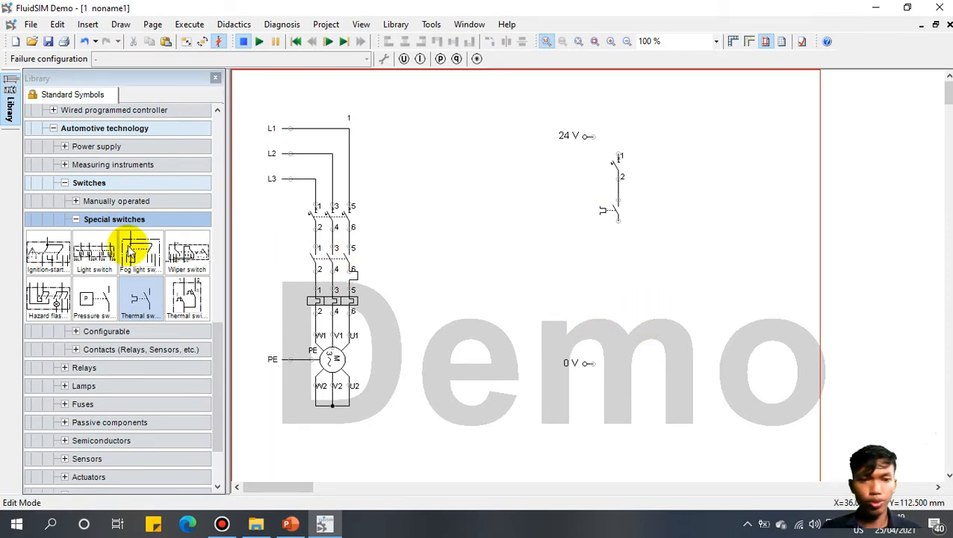
Step: Place a break pushbutton below the thermal switch and a make pushbutton below it
{"action": "left_click_drag", "start_coordinate": [221, 355], "coordinate": [228, 159]}
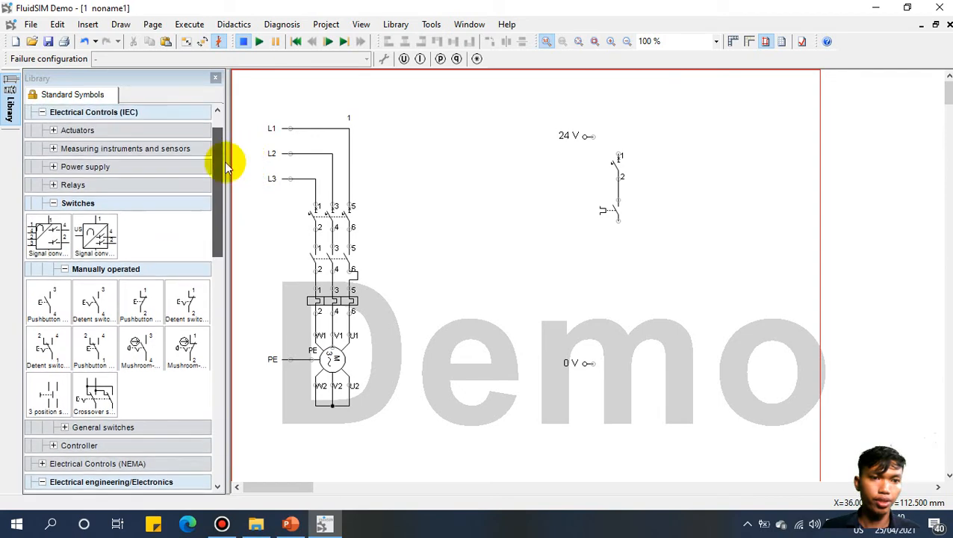
{"action": "mouse_move", "coordinate": [216, 196]}
{"action": "left_mouse_down"}
{"action": "mouse_move", "coordinate": [220, 168]}
{"action": "mouse_move", "coordinate": [218, 202]}
{"action": "left_mouse_up"}
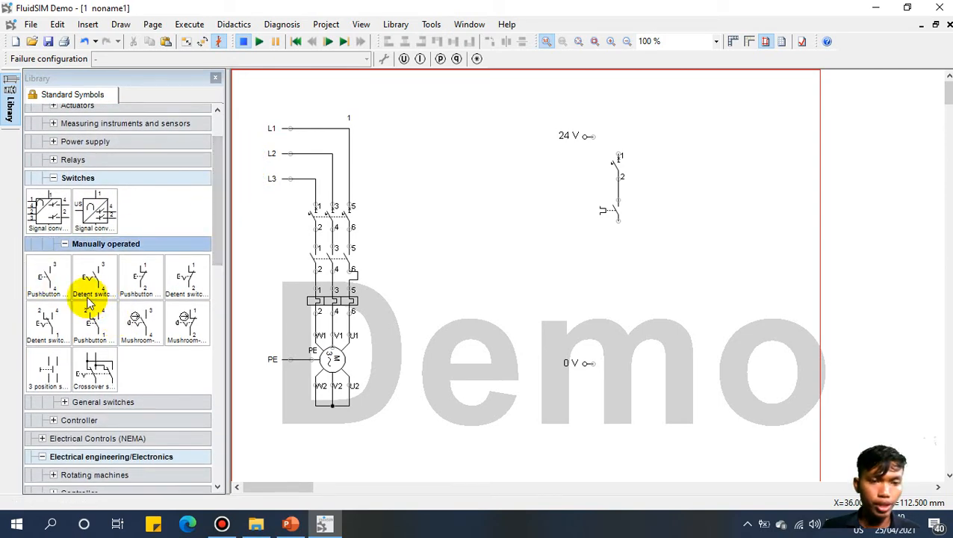
{"action": "left_click", "coordinate": [142, 277]}
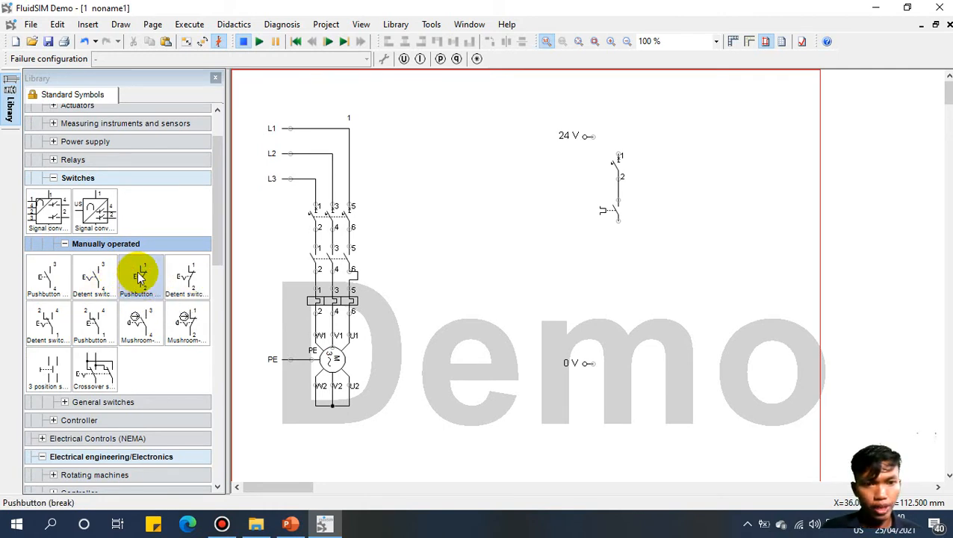
{"action": "left_click_drag", "start_coordinate": [138, 278], "coordinate": [614, 259]}
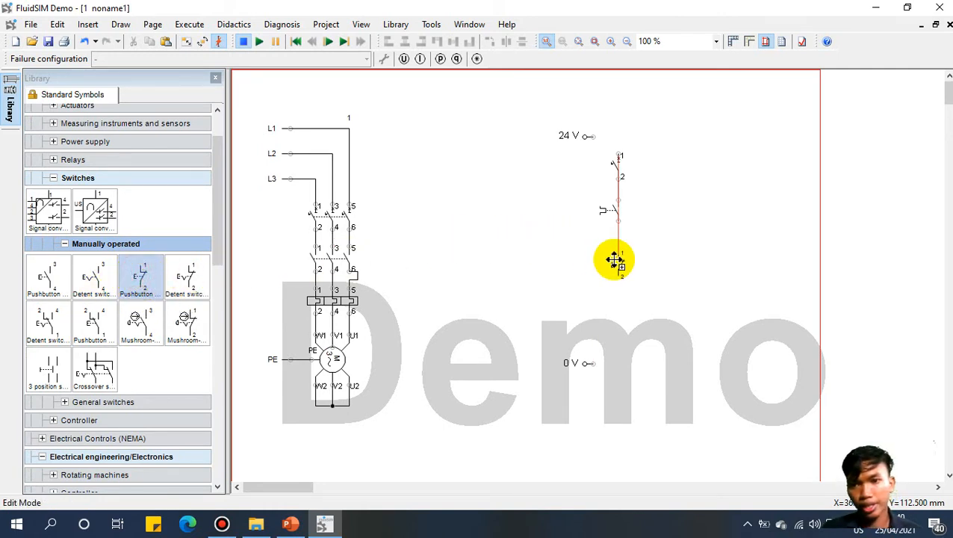
{"action": "left_click", "coordinate": [47, 278]}
{"action": "left_click_drag", "start_coordinate": [46, 279], "coordinate": [619, 321]}
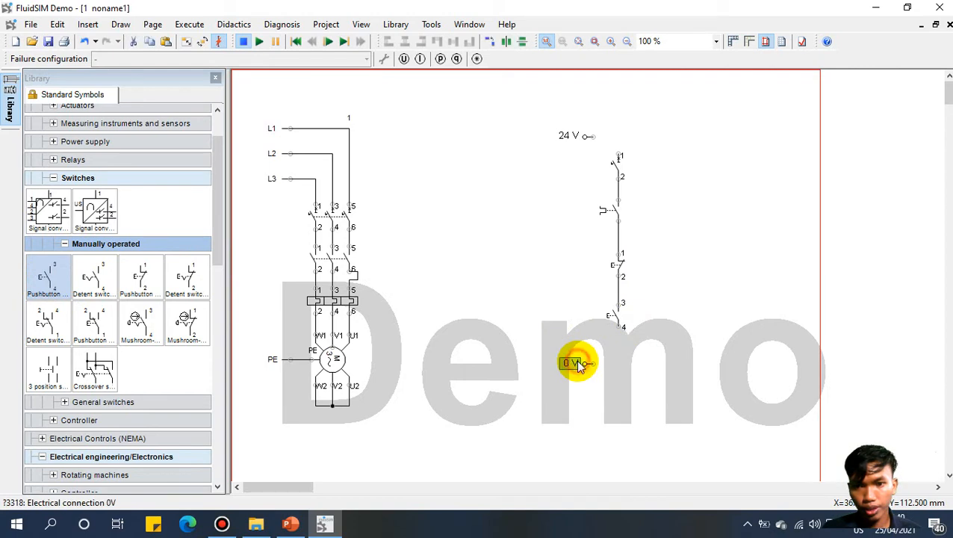
Step: Move the 0 V terminal lower down the page
{"action": "left_click_drag", "start_coordinate": [578, 363], "coordinate": [587, 393]}
{"action": "left_click", "coordinate": [588, 363]}
{"action": "left_click", "coordinate": [626, 365]}
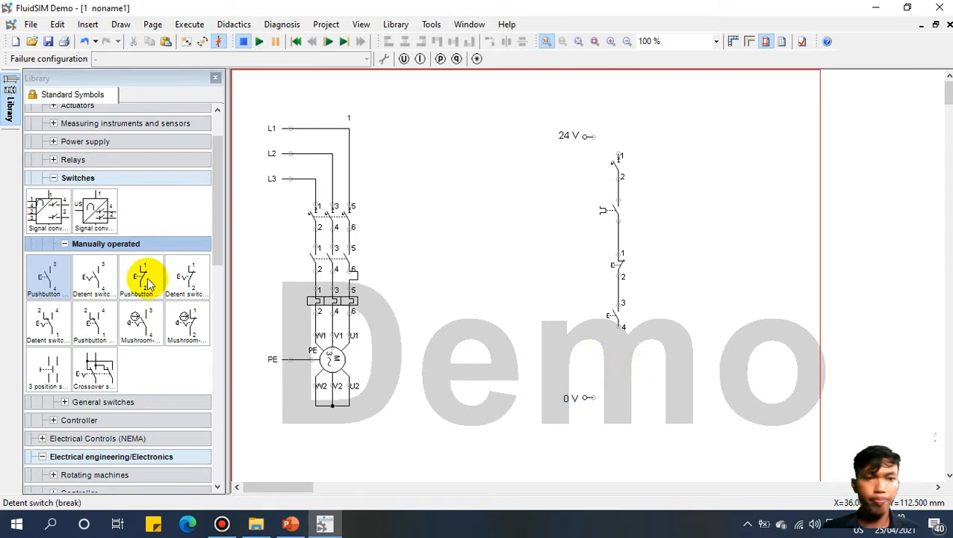
Step: Place a relay coil below pushbutton contact 4
{"action": "left_click", "coordinate": [52, 177]}
{"action": "left_click", "coordinate": [55, 159]}
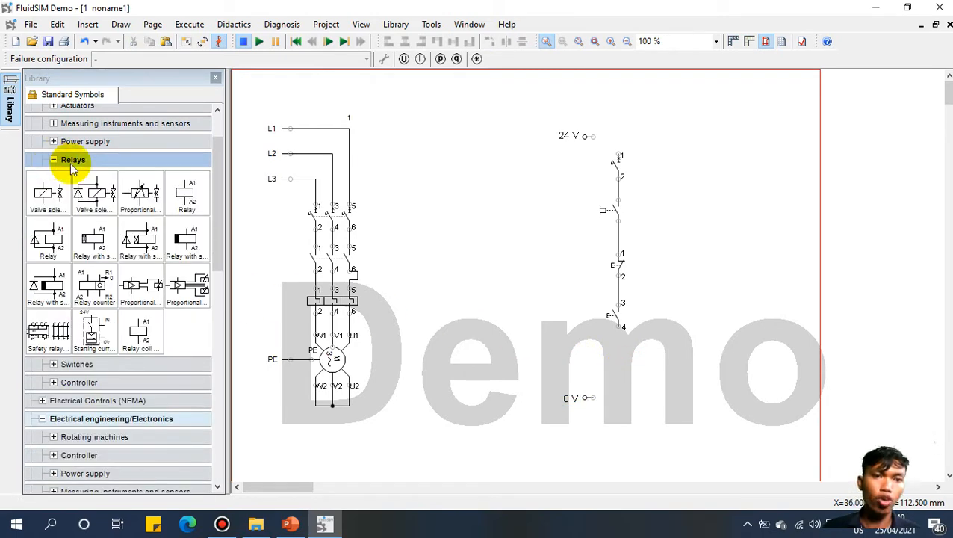
{"action": "left_click", "coordinate": [179, 196]}
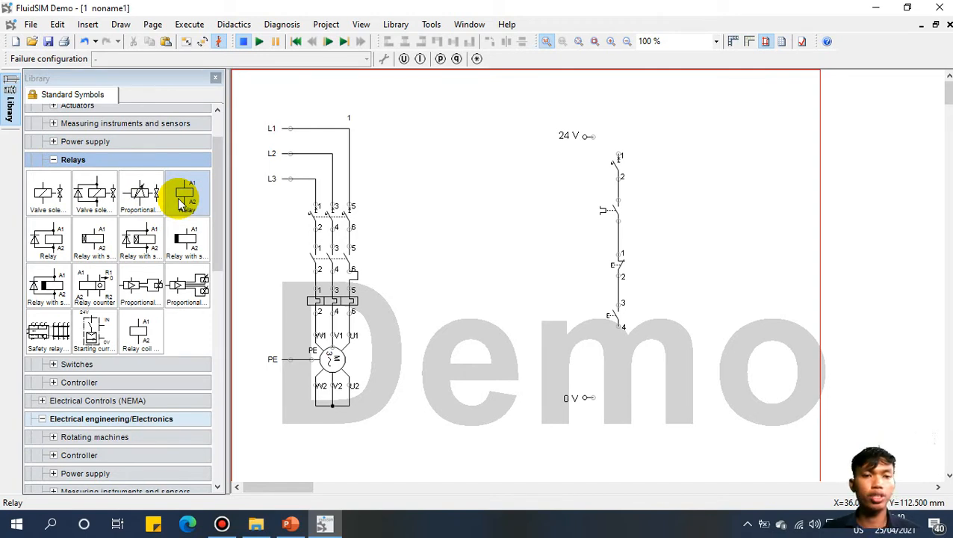
{"action": "left_click_drag", "start_coordinate": [183, 198], "coordinate": [616, 360]}
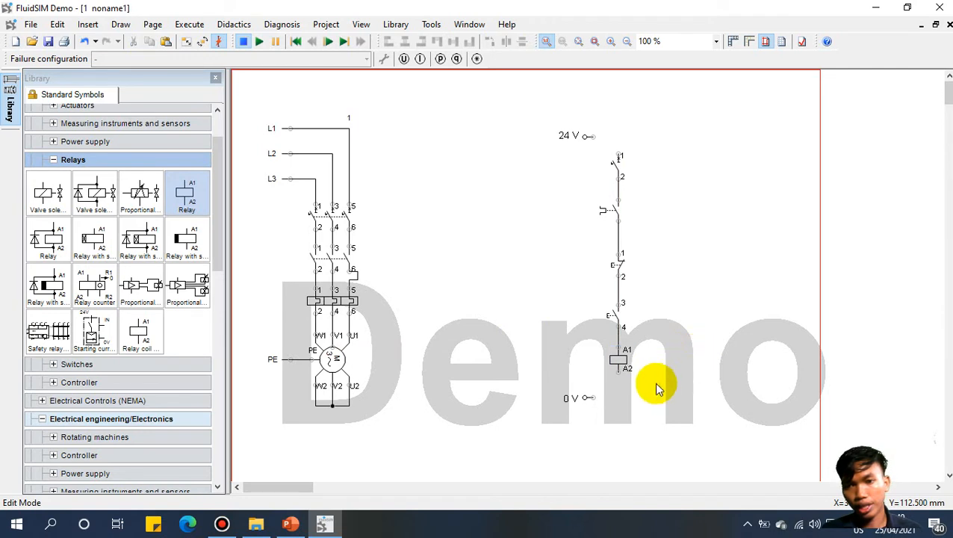
Step: Wire 0 V to coil terminal A2 and 24 V to the top breaker contact
{"action": "left_click_drag", "start_coordinate": [595, 397], "coordinate": [631, 373]}
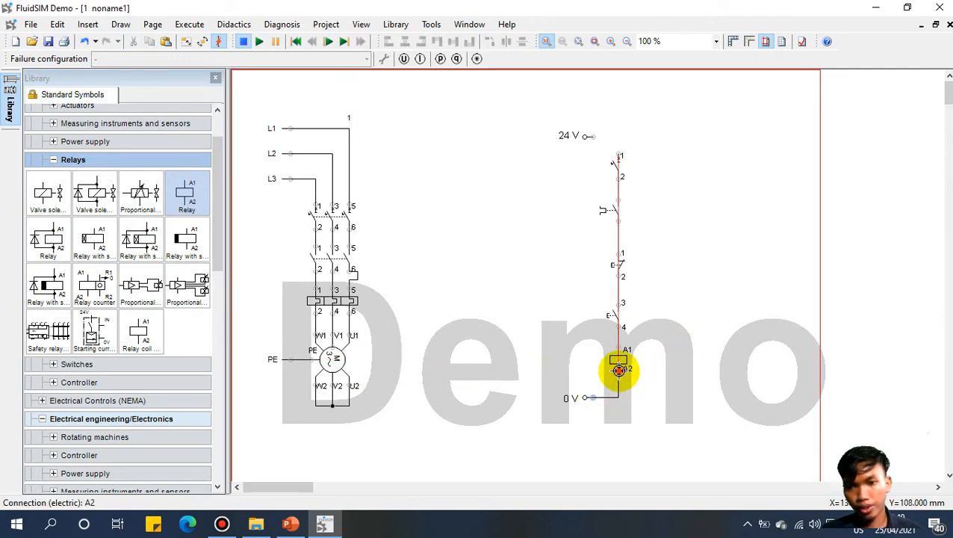
{"action": "left_click_drag", "start_coordinate": [608, 139], "coordinate": [617, 155]}
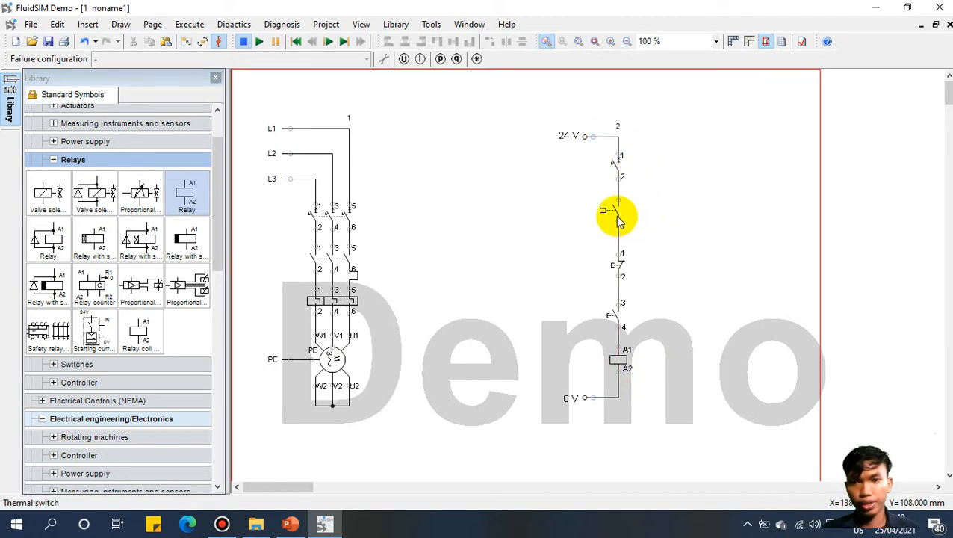
{"action": "left_click", "coordinate": [616, 170]}
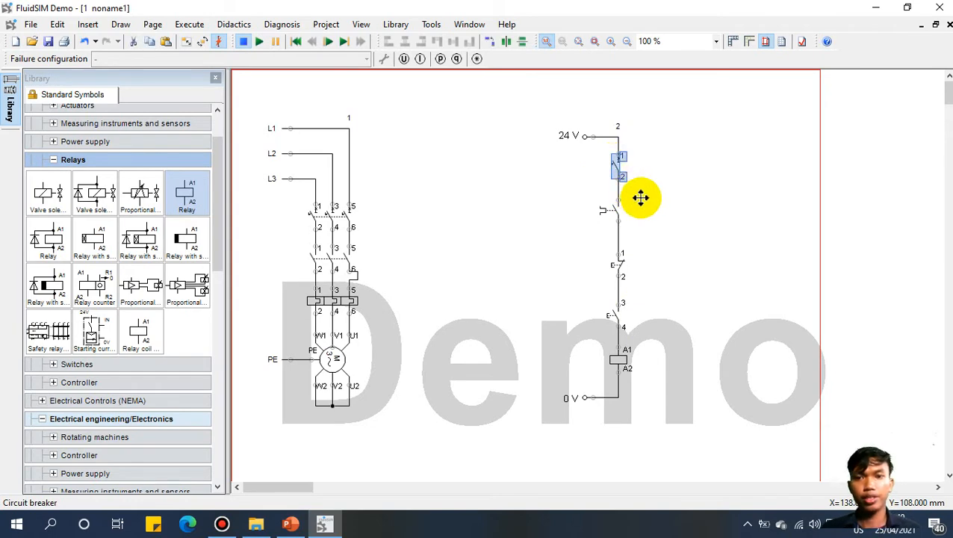
Step: Label the circuit breaker MCB 1P and the thermal overload contact OL
{"action": "double_click", "coordinate": [618, 170]}
{"action": "left_click_drag", "start_coordinate": [548, 173], "coordinate": [492, 177]}
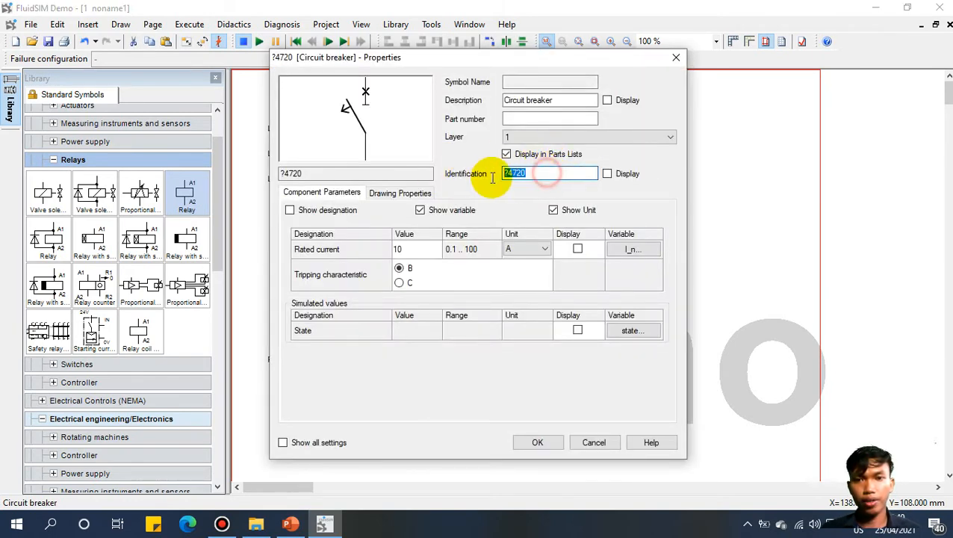
{"action": "type", "text": "MCB 1P"}
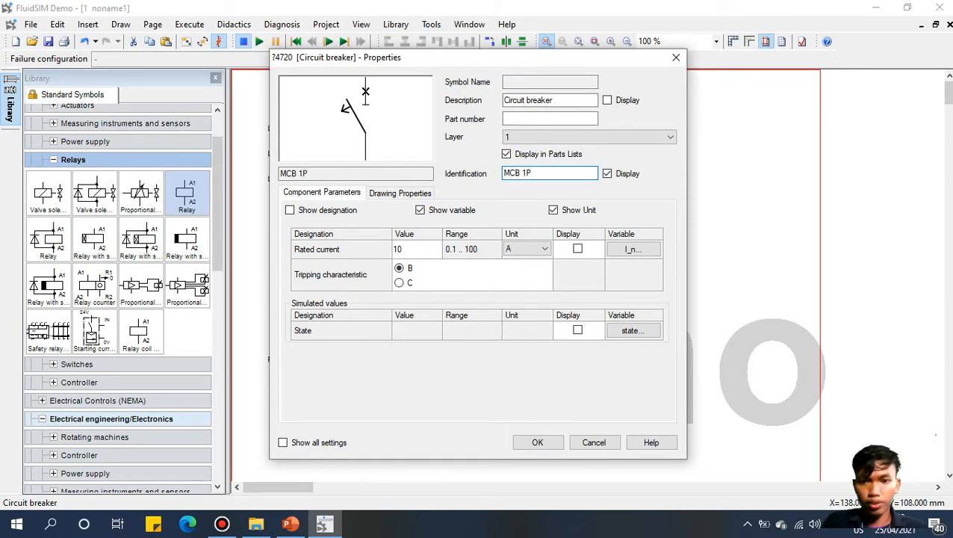
{"action": "left_click", "coordinate": [539, 443]}
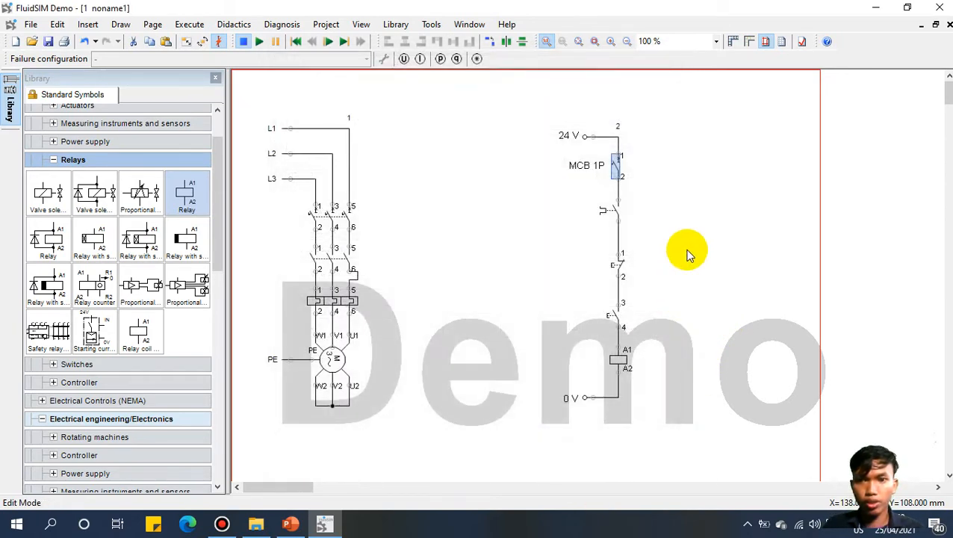
{"action": "left_click", "coordinate": [611, 208]}
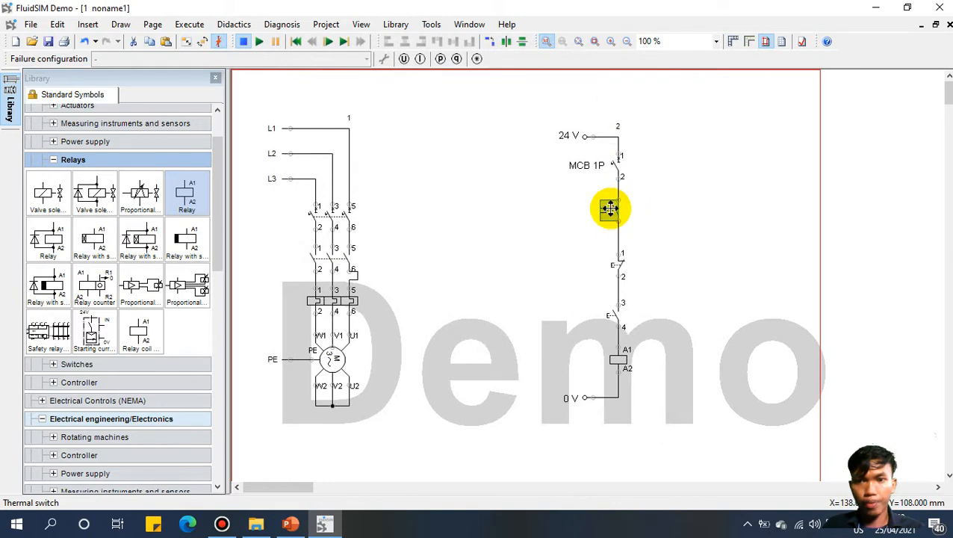
{"action": "double_click", "coordinate": [611, 208]}
{"action": "double_click", "coordinate": [549, 173]}
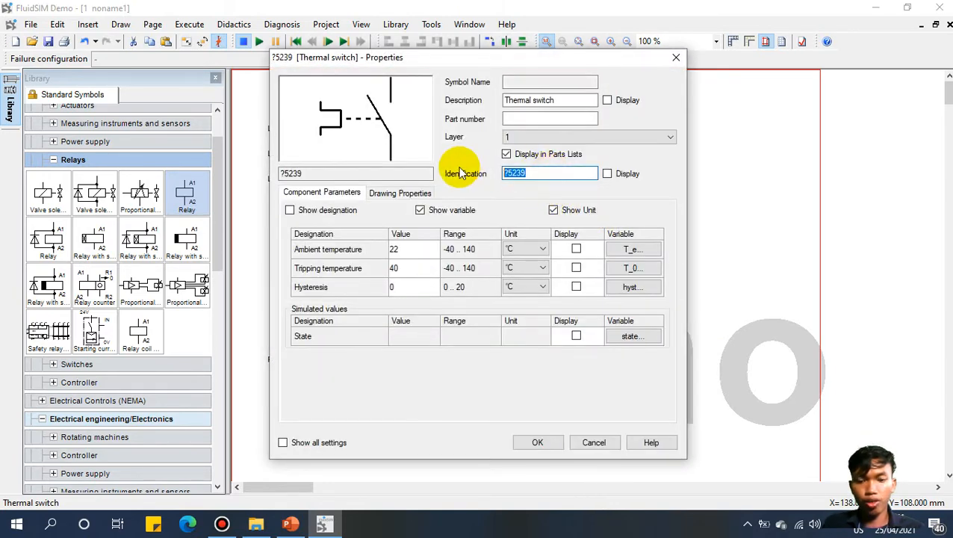
{"action": "type", "text": "OL"}
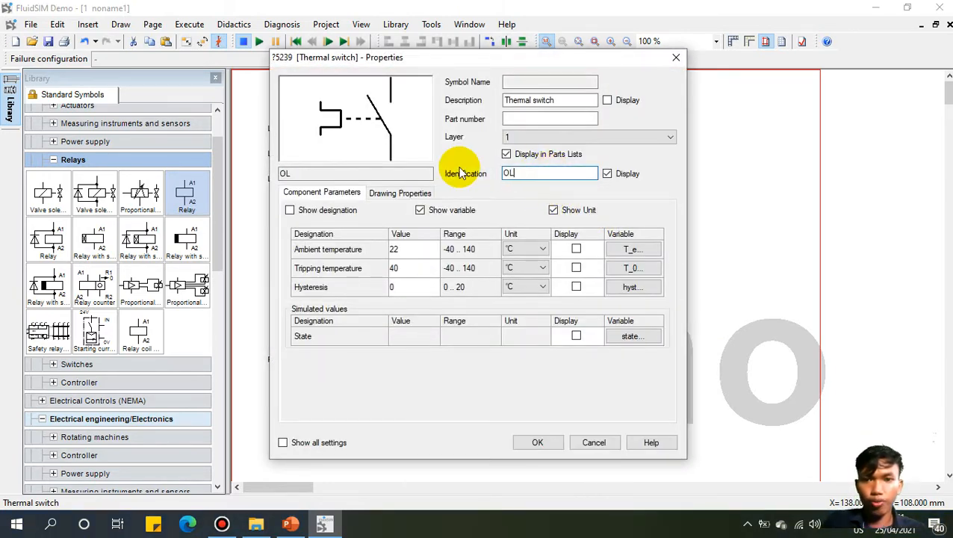
{"action": "left_click", "coordinate": [537, 442]}
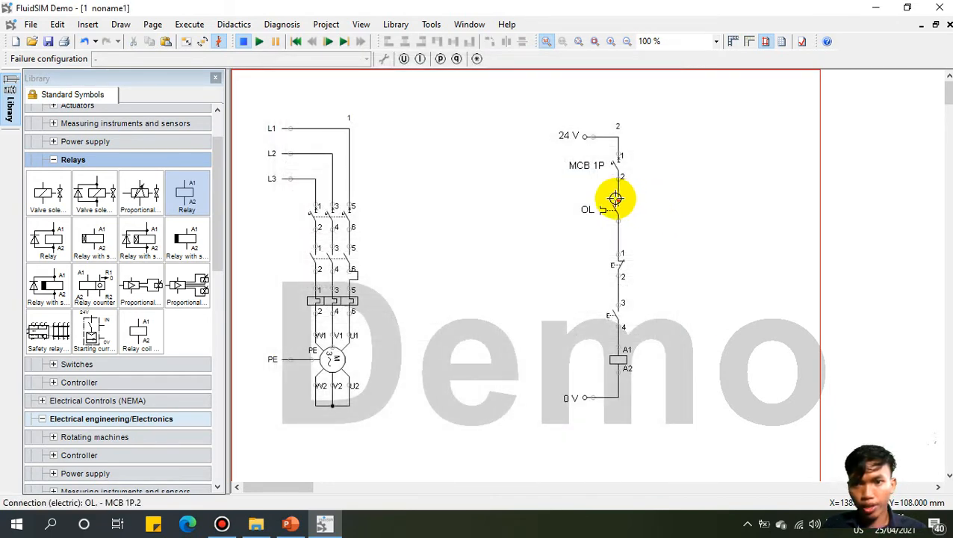
Step: Label the wires above and below OL as 95 and 96
{"action": "double_click", "coordinate": [618, 200]}
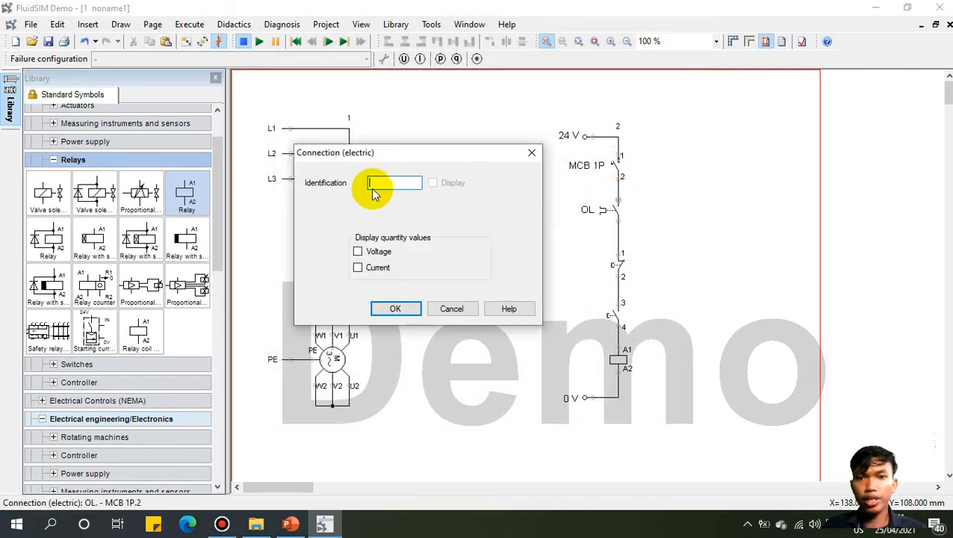
{"action": "type", "text": "95"}
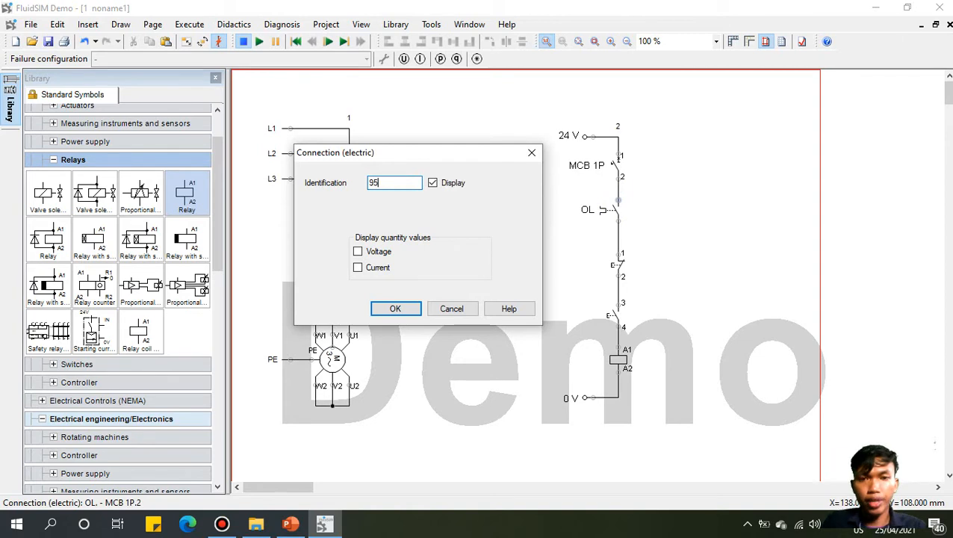
{"action": "left_click", "coordinate": [382, 308]}
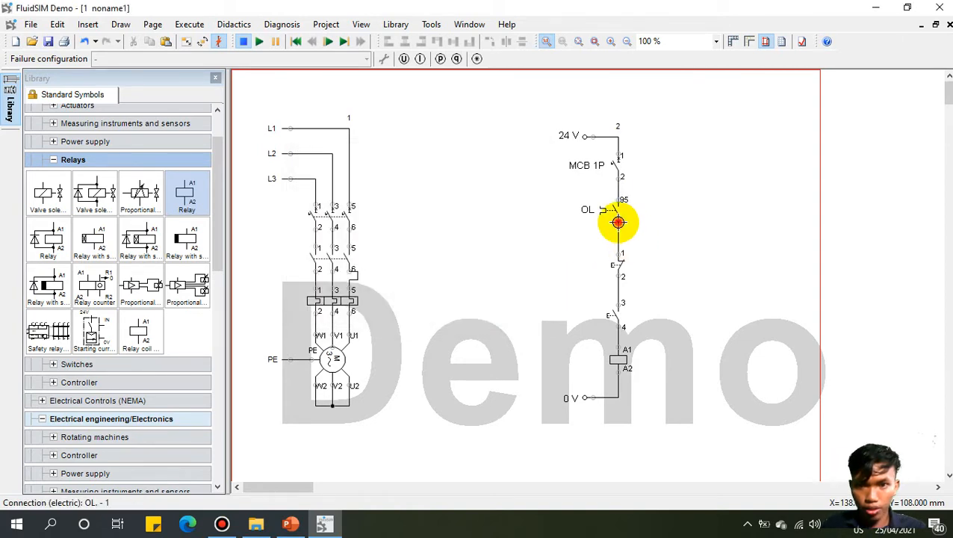
{"action": "double_click", "coordinate": [619, 222]}
{"action": "type", "text": "96"}
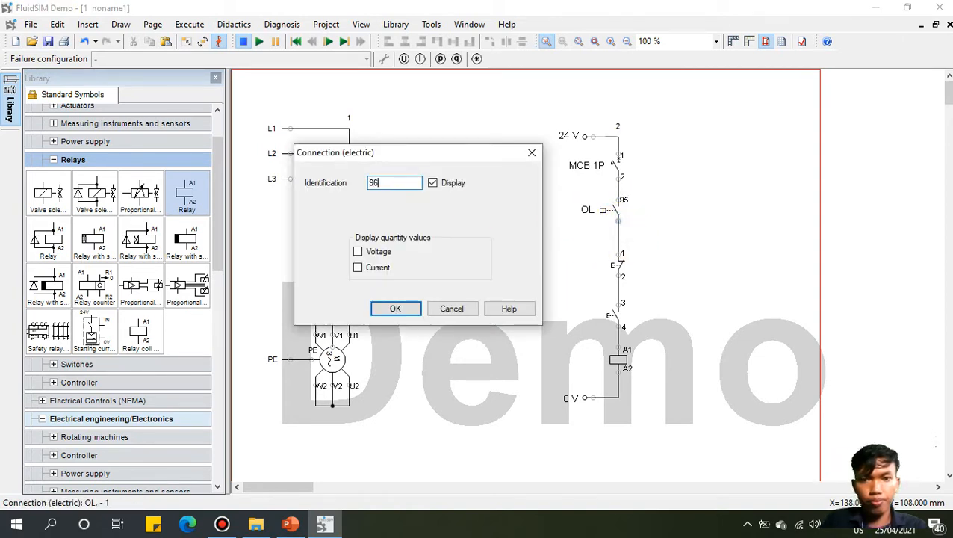
{"action": "left_click", "coordinate": [406, 310]}
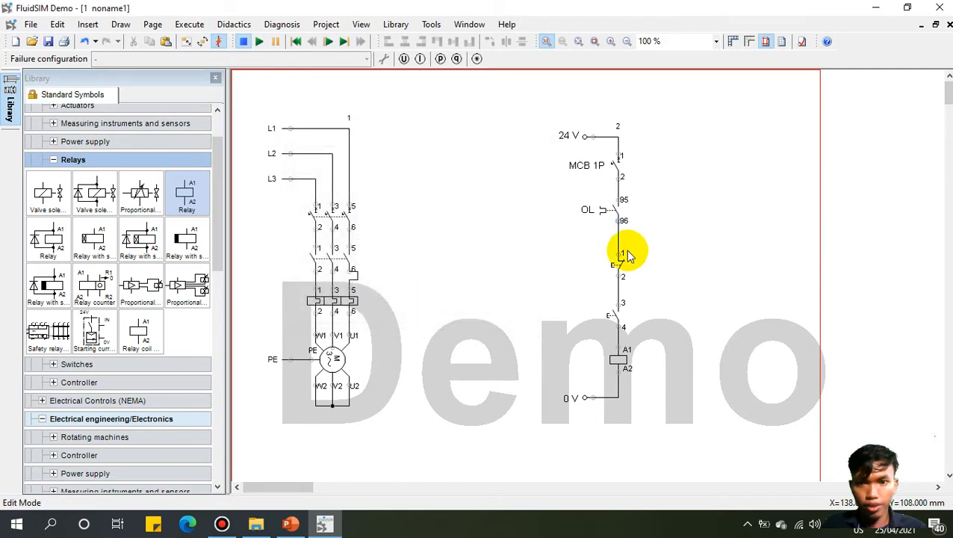
Step: Label the stop pushbutton S1, the start pushbutton S2 and the relay coil K1
{"action": "double_click", "coordinate": [616, 263]}
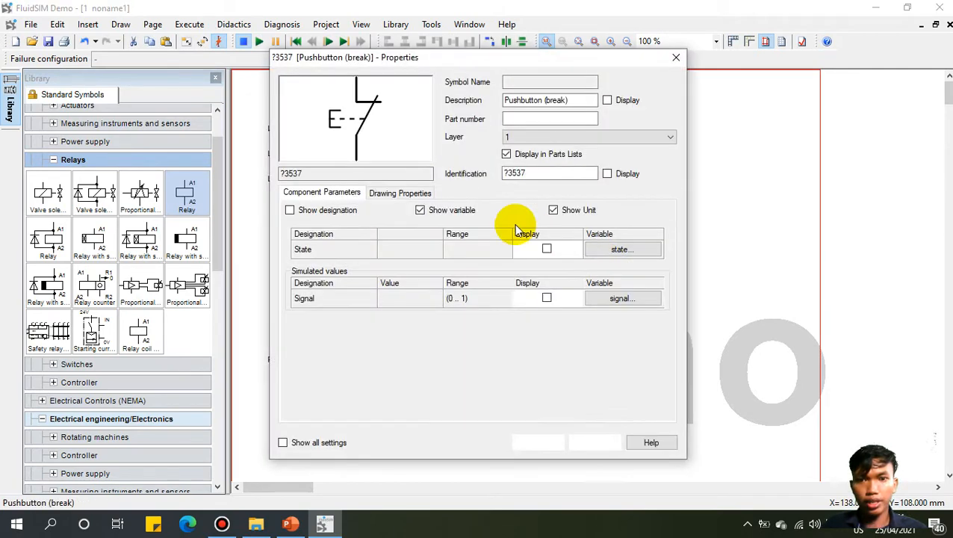
{"action": "left_click_drag", "start_coordinate": [532, 173], "coordinate": [480, 170]}
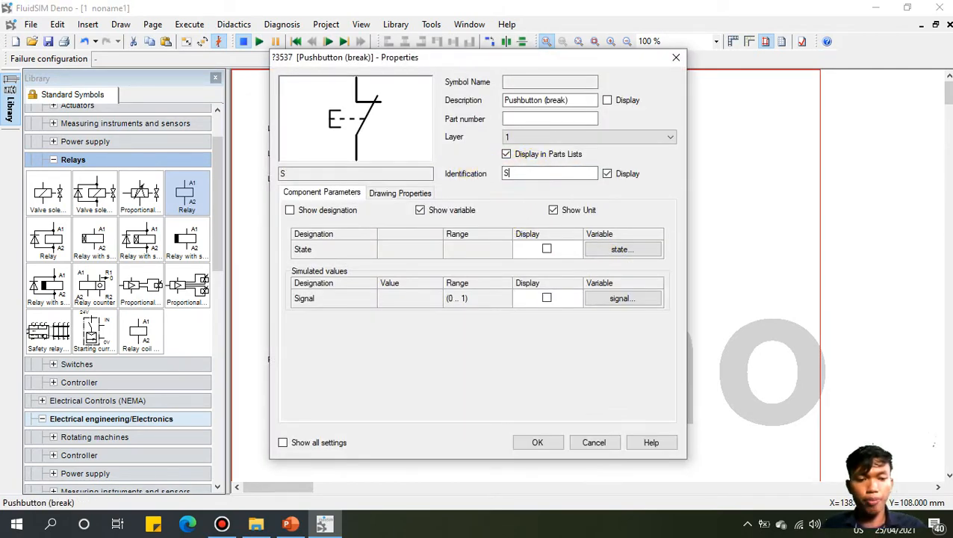
{"action": "left_click", "coordinate": [538, 442]}
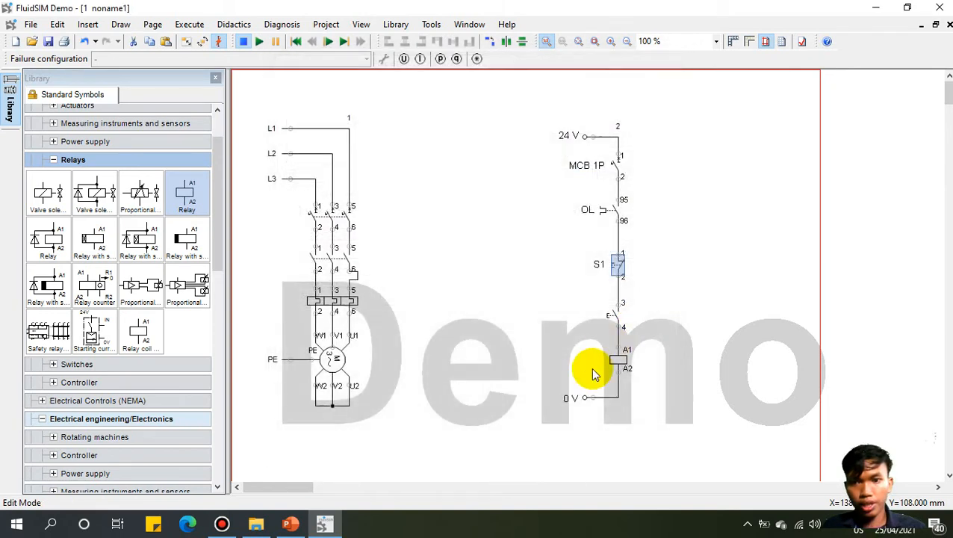
{"action": "left_click", "coordinate": [670, 298]}
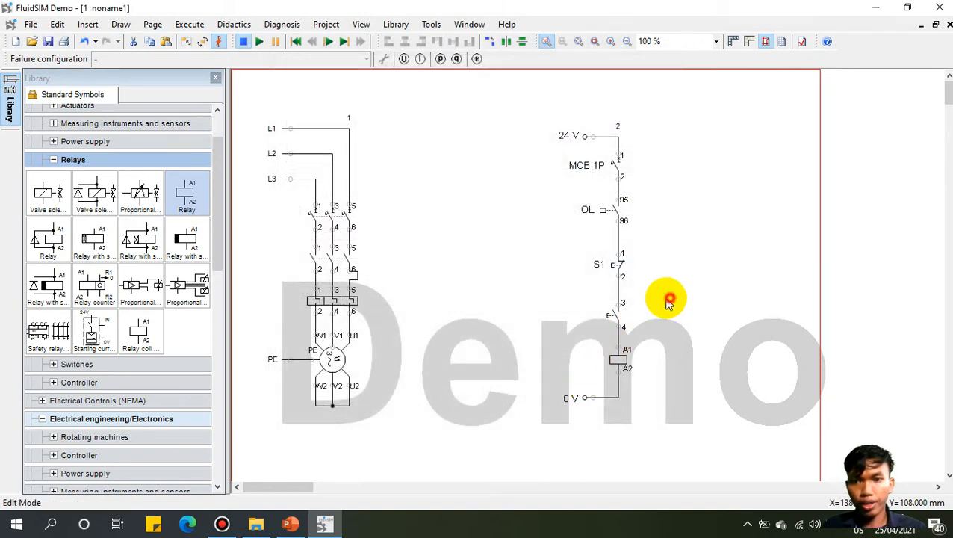
{"action": "left_click", "coordinate": [614, 310]}
{"action": "double_click", "coordinate": [614, 310]}
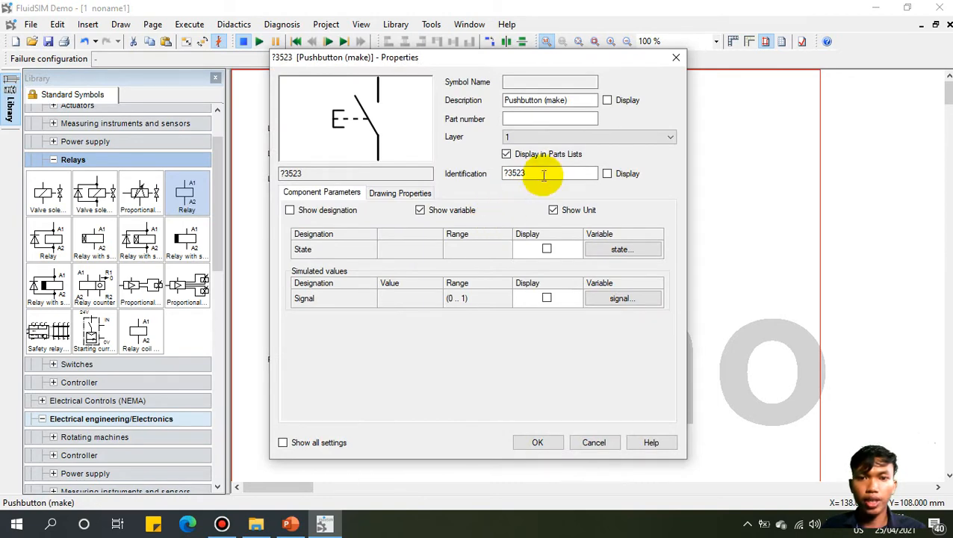
{"action": "left_click_drag", "start_coordinate": [549, 174], "coordinate": [481, 183]}
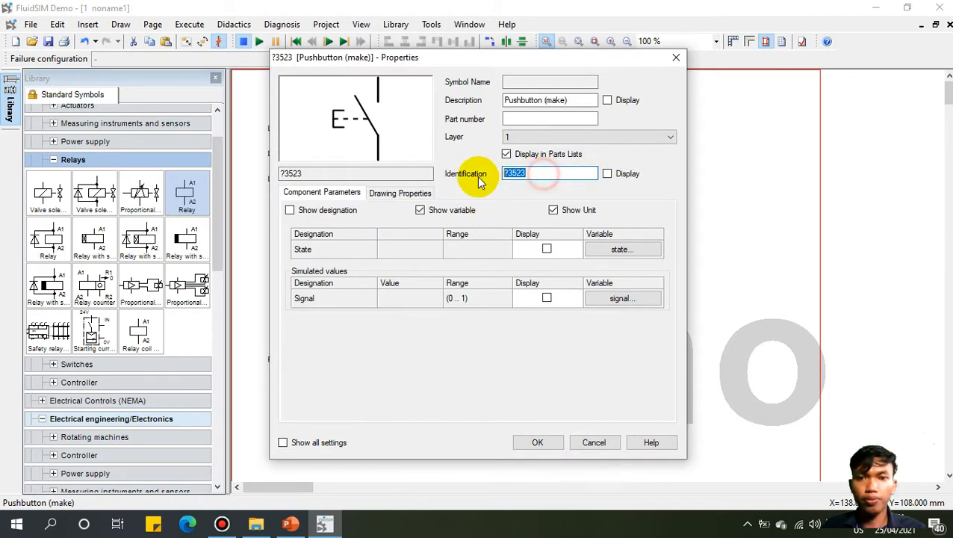
{"action": "left_click", "coordinate": [554, 443]}
{"action": "left_click", "coordinate": [710, 348]}
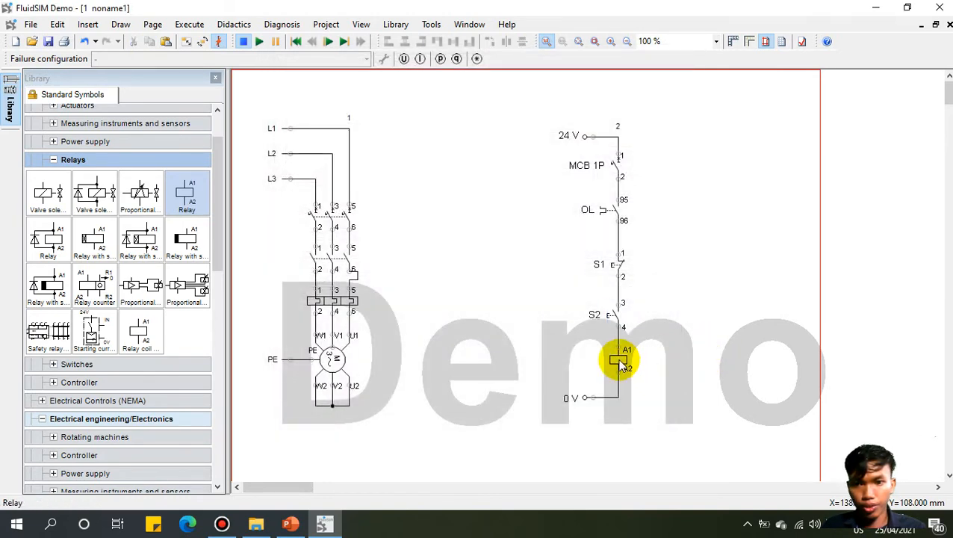
{"action": "double_click", "coordinate": [619, 360]}
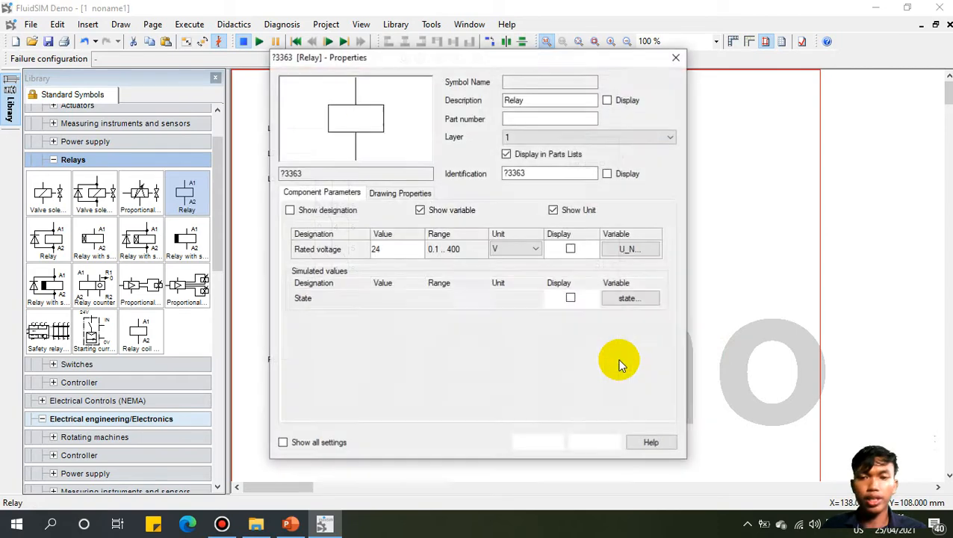
{"action": "left_click", "coordinate": [533, 172]}
{"action": "type", "text": "K1"}
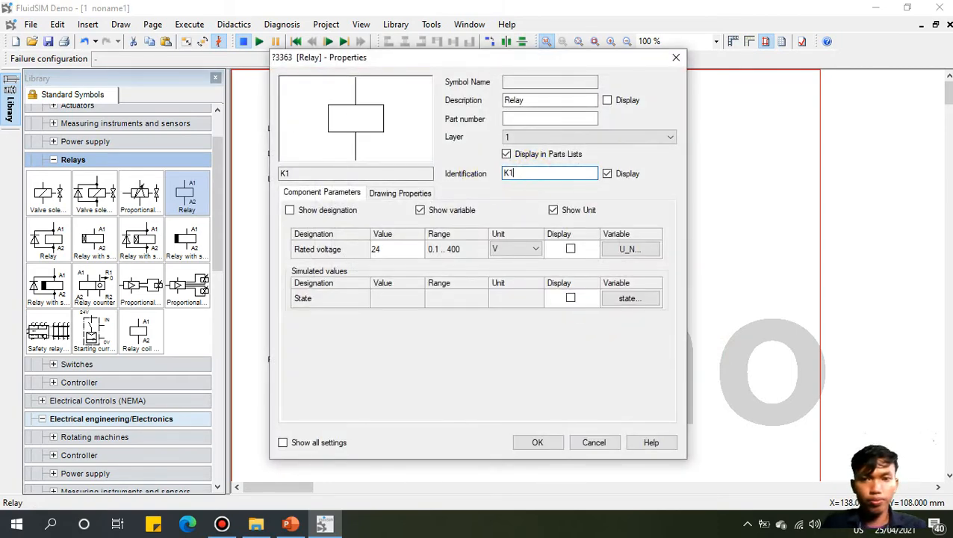
{"action": "left_click", "coordinate": [550, 448]}
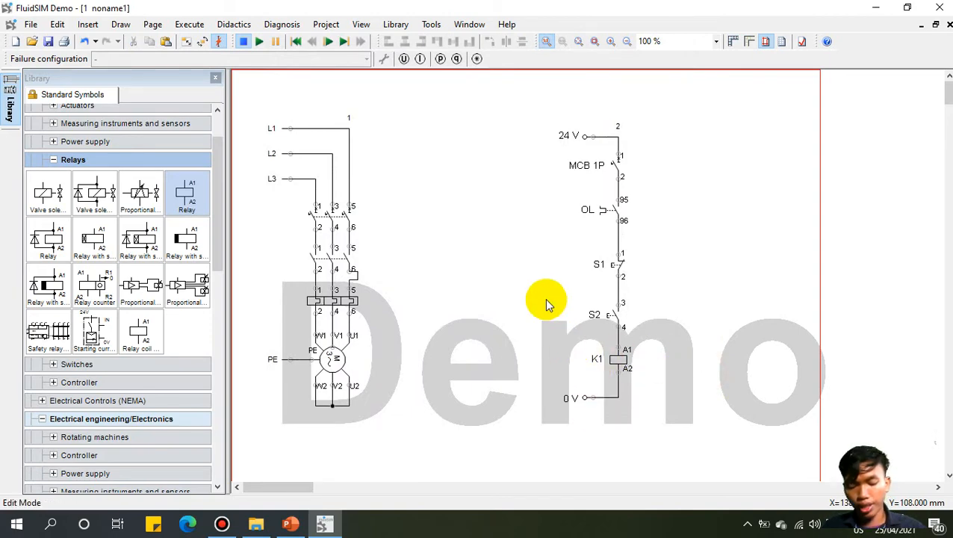
Step: Browse the symbol library to Electrical Controls (IEC) > Switches > General switches
{"action": "left_click", "coordinate": [52, 158]}
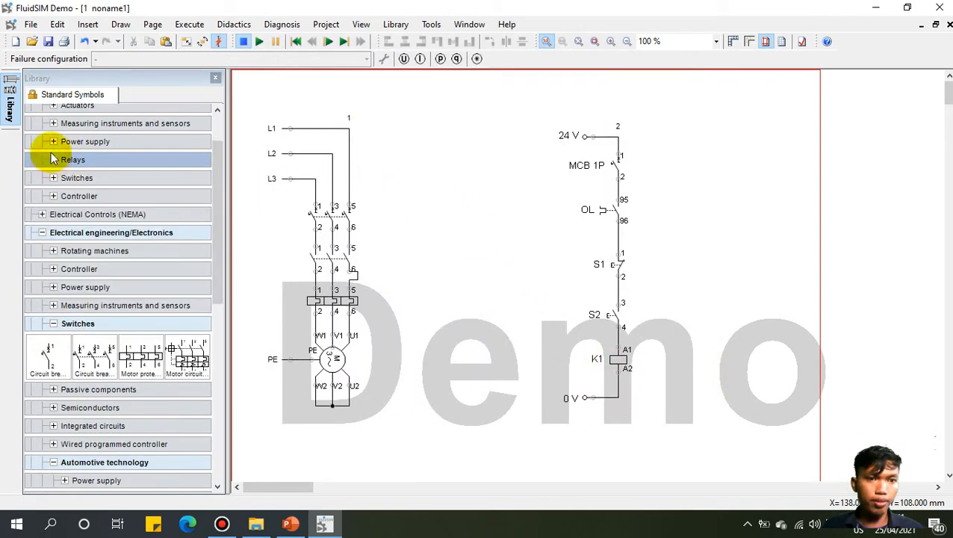
{"action": "scroll", "coordinate": [217, 192], "scroll_direction": "up", "scroll_amount": 2}
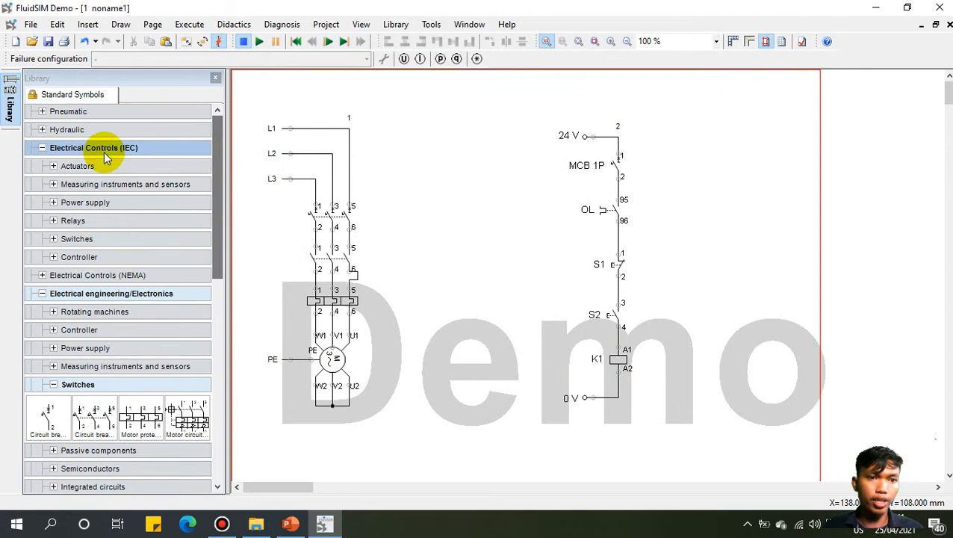
{"action": "left_click", "coordinate": [43, 148]}
{"action": "left_click", "coordinate": [43, 185]}
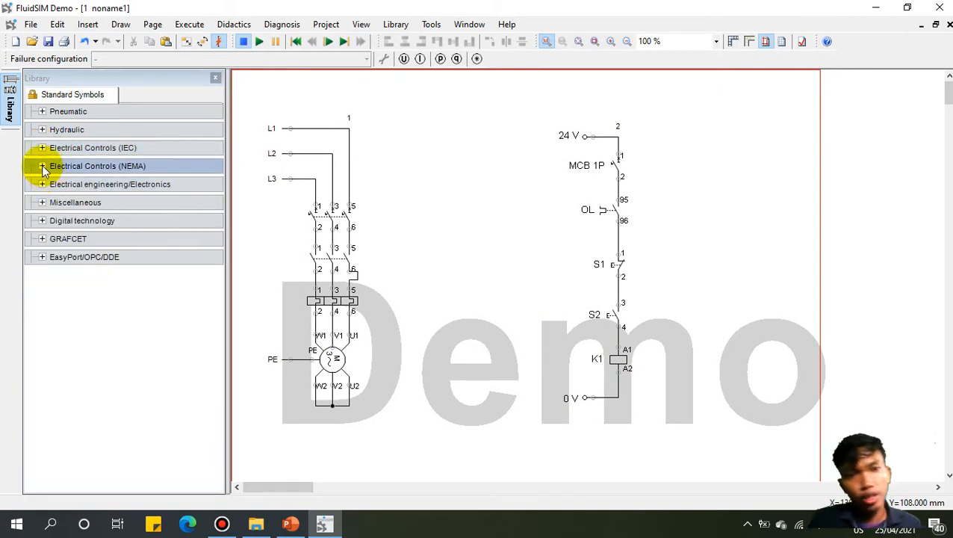
{"action": "left_click", "coordinate": [43, 148]}
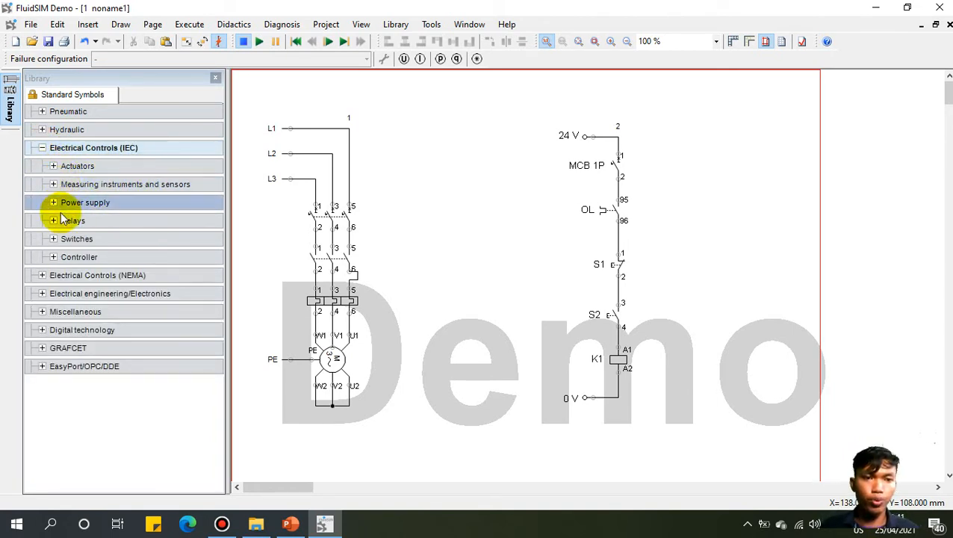
{"action": "left_click", "coordinate": [55, 238]}
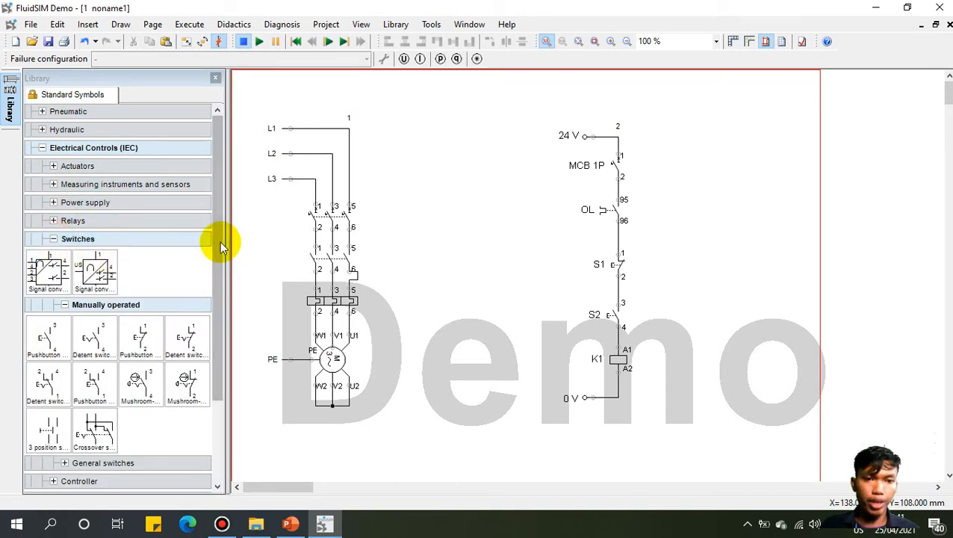
{"action": "left_click_drag", "start_coordinate": [219, 241], "coordinate": [219, 308]}
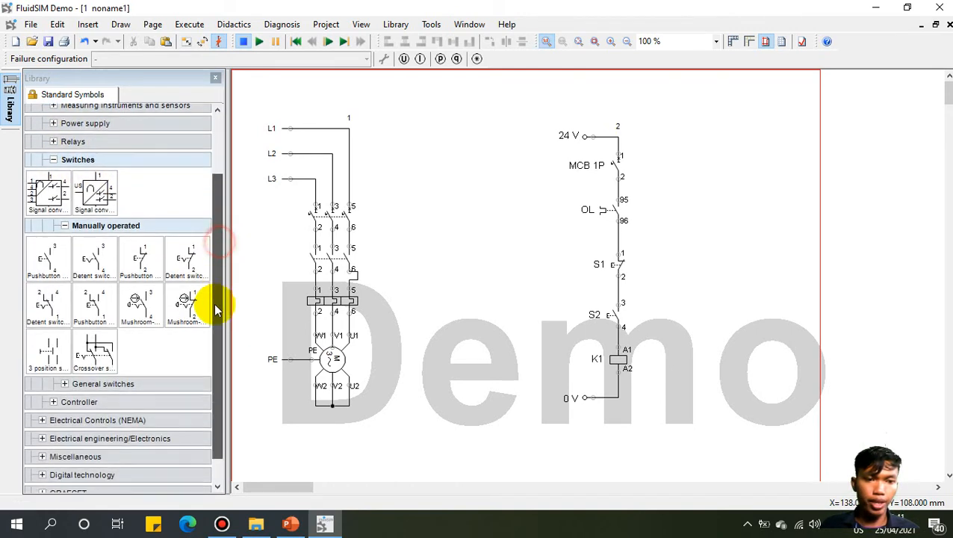
{"action": "left_click", "coordinate": [65, 384]}
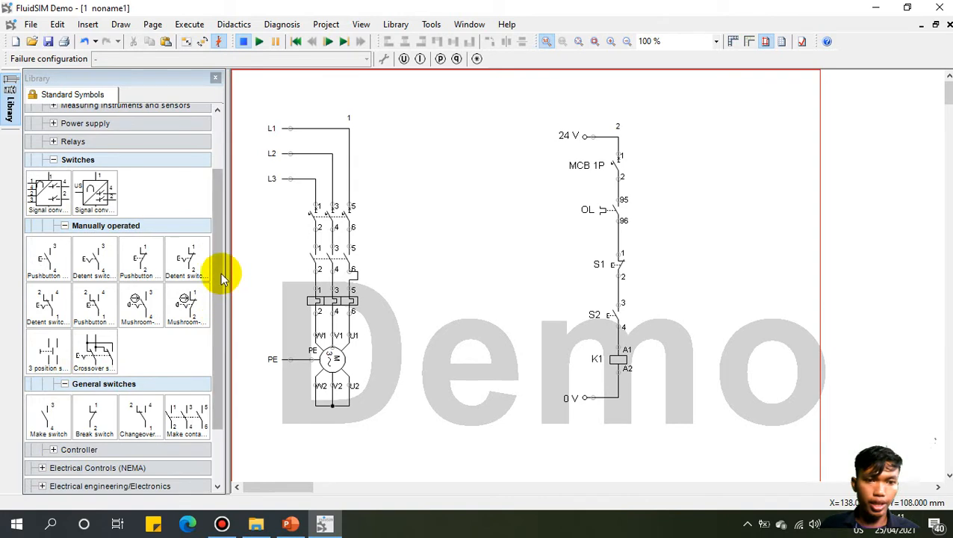
{"action": "left_click_drag", "start_coordinate": [220, 272], "coordinate": [219, 355]}
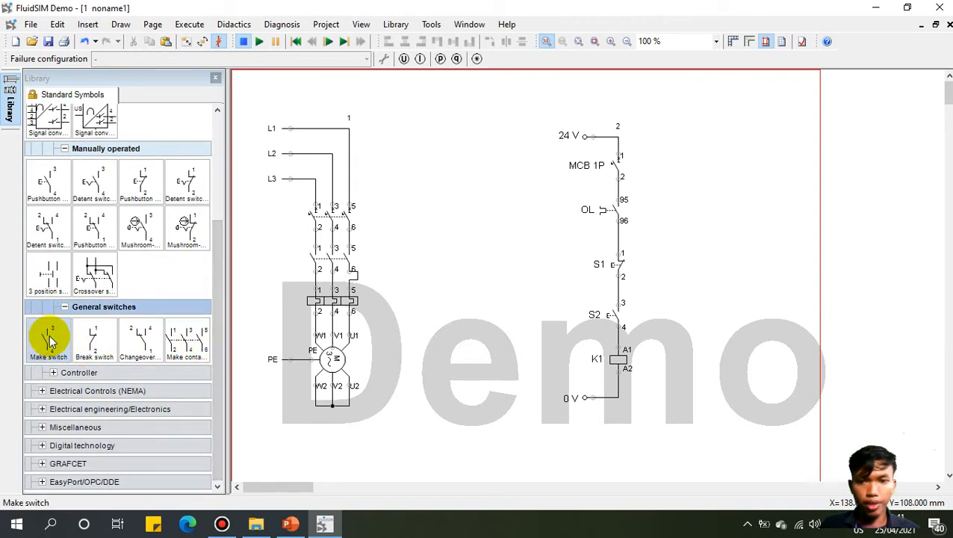
Step: Place a make switch beside S2, link it to K1, and wire terminal 14 to the S2–coil line
{"action": "mouse_move", "coordinate": [48, 339]}
{"action": "left_mouse_down"}
{"action": "mouse_move", "coordinate": [278, 330]}
{"action": "mouse_move", "coordinate": [527, 294]}
{"action": "mouse_move", "coordinate": [672, 312]}
{"action": "mouse_move", "coordinate": [618, 287]}
{"action": "left_mouse_up"}
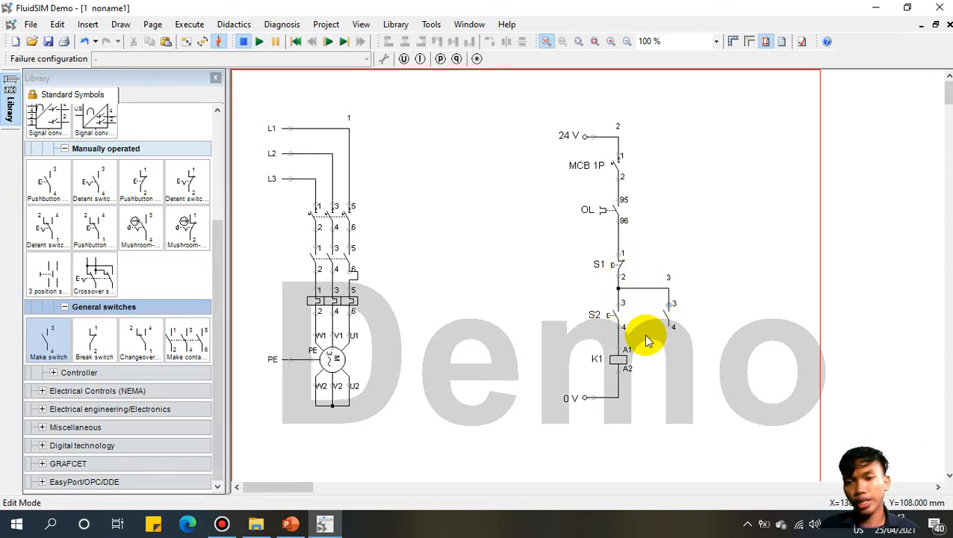
{"action": "double_click", "coordinate": [668, 310]}
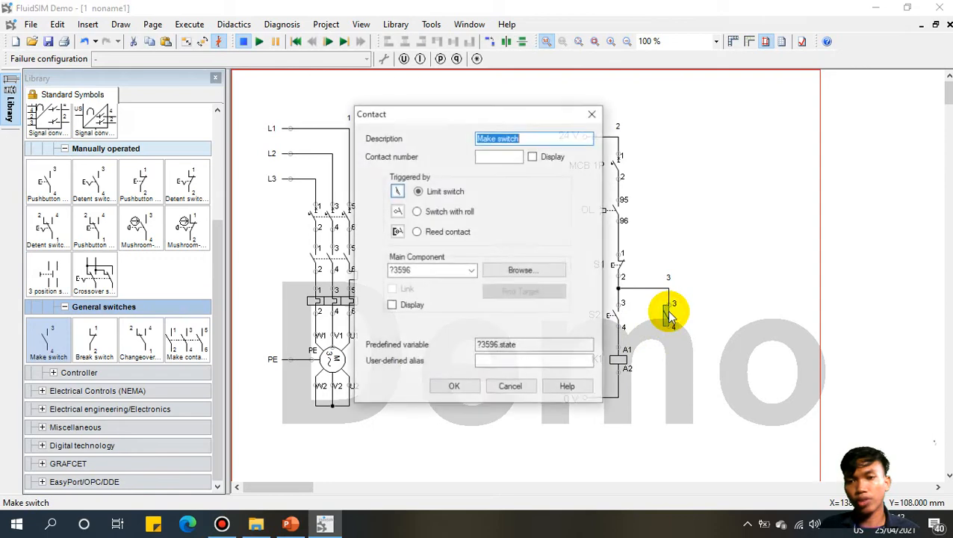
{"action": "left_click", "coordinate": [476, 272]}
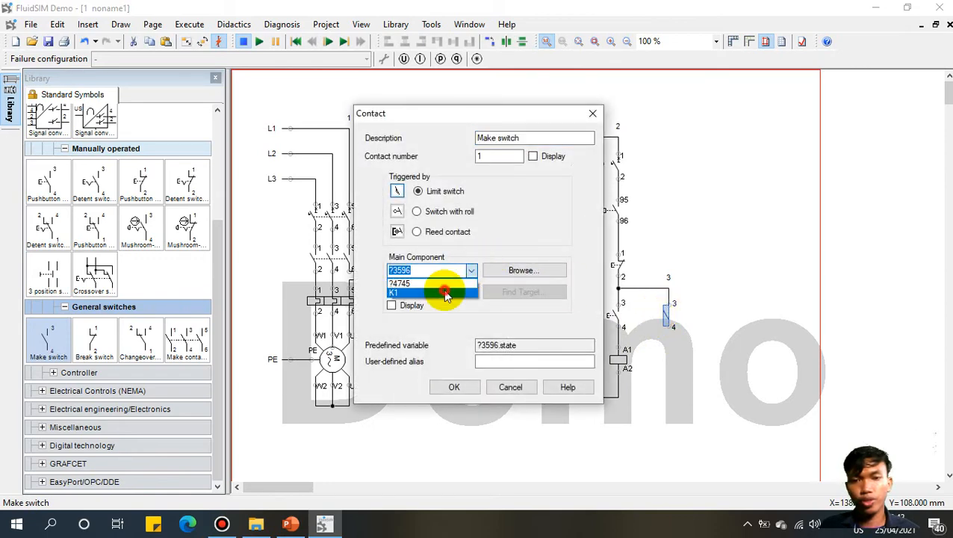
{"action": "left_click", "coordinate": [438, 283]}
{"action": "left_click", "coordinate": [454, 386]}
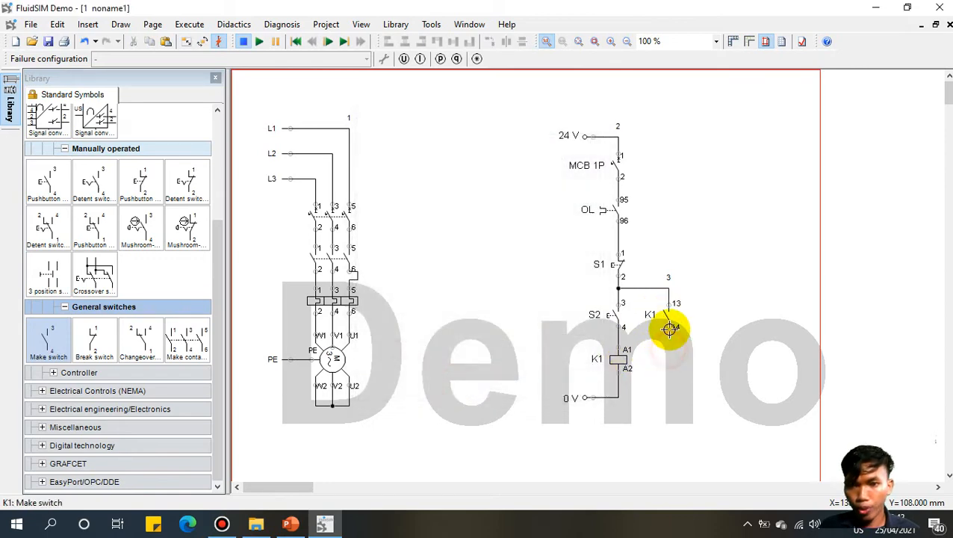
{"action": "left_click_drag", "start_coordinate": [668, 338], "coordinate": [614, 339]}
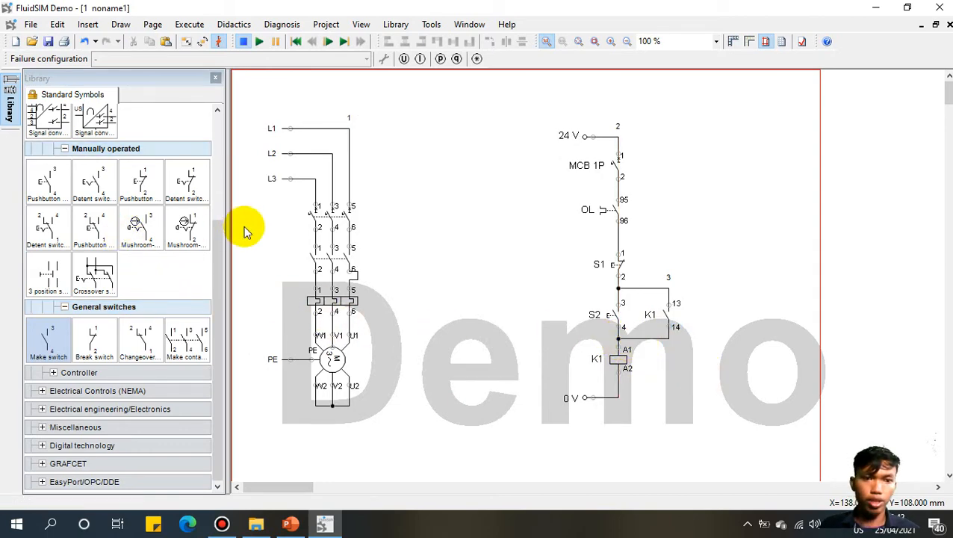
{"action": "left_click_drag", "start_coordinate": [220, 246], "coordinate": [58, 166]}
Step: Place a lamp below the K1 contact, wired to K1 terminal 14 and the 0 V line
{"action": "left_click", "coordinate": [53, 165]}
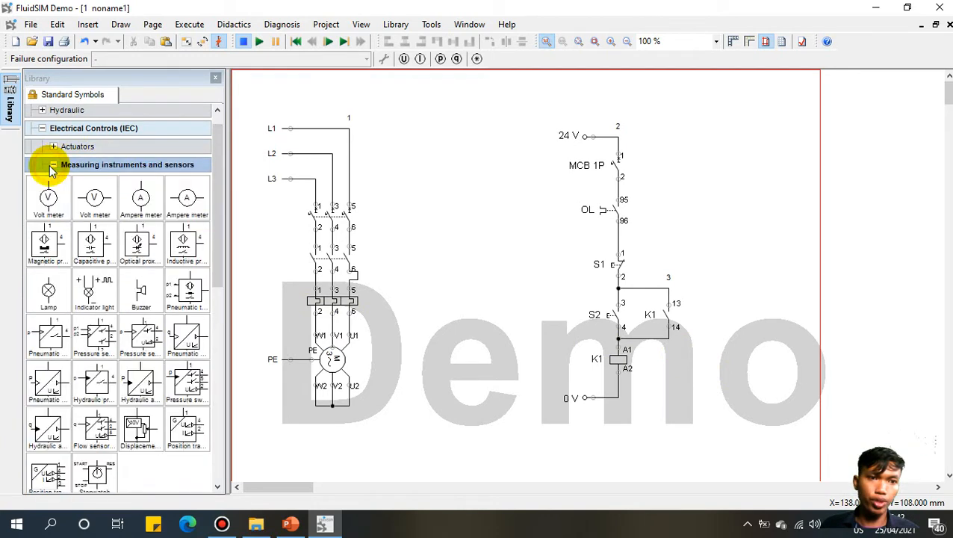
{"action": "left_click_drag", "start_coordinate": [50, 291], "coordinate": [669, 368]}
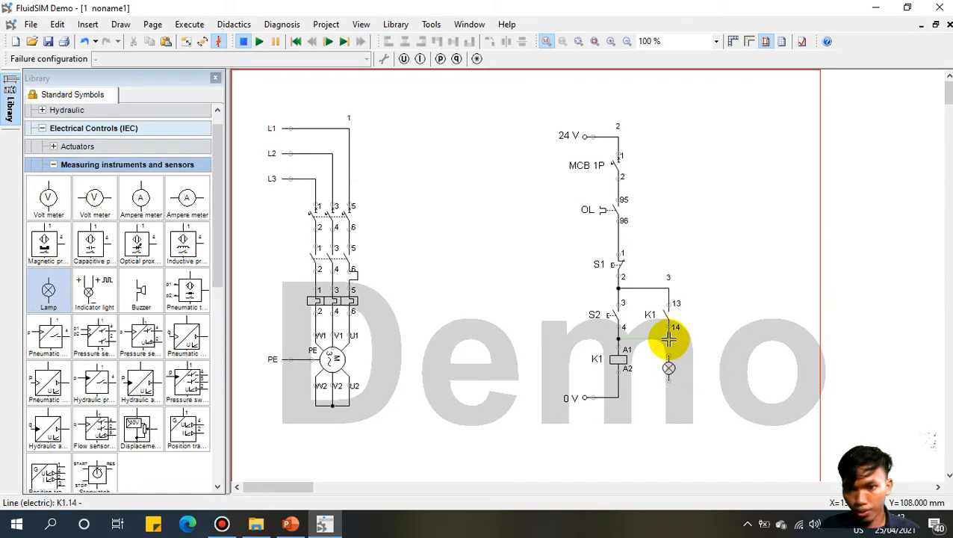
{"action": "left_click", "coordinate": [669, 339]}
{"action": "left_click_drag", "start_coordinate": [669, 357], "coordinate": [668, 339]}
{"action": "left_click", "coordinate": [703, 365]}
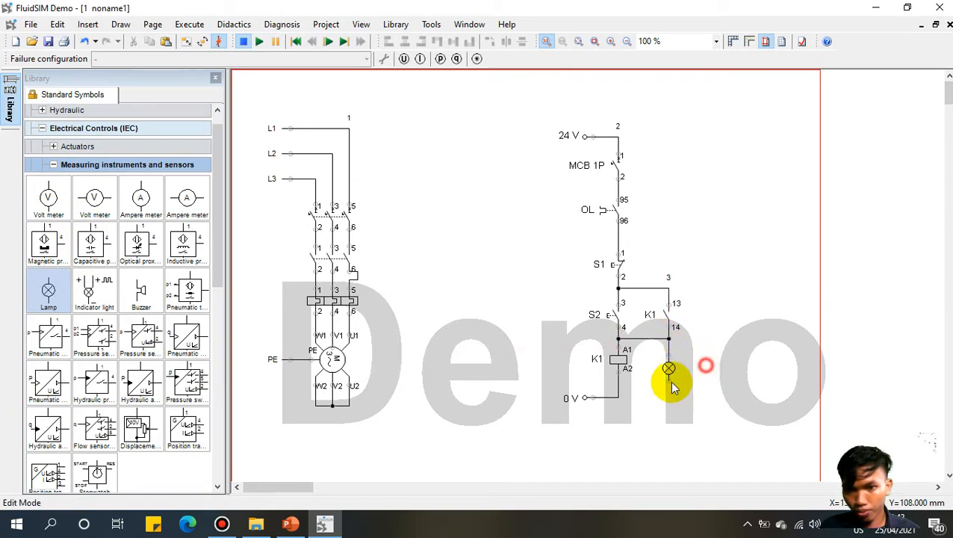
{"action": "left_click_drag", "start_coordinate": [668, 380], "coordinate": [618, 397]}
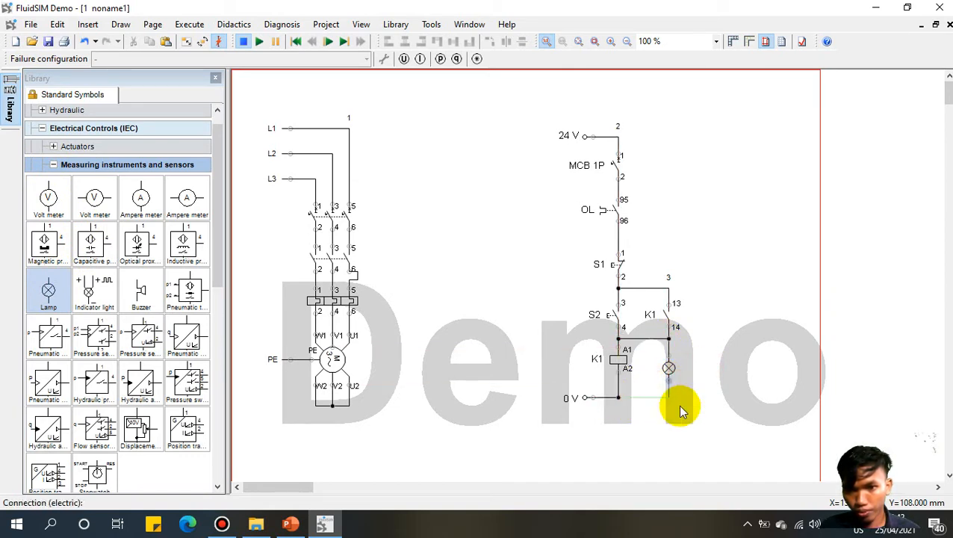
Step: Name the lamp H1 with a green signal colour
{"action": "double_click", "coordinate": [670, 367]}
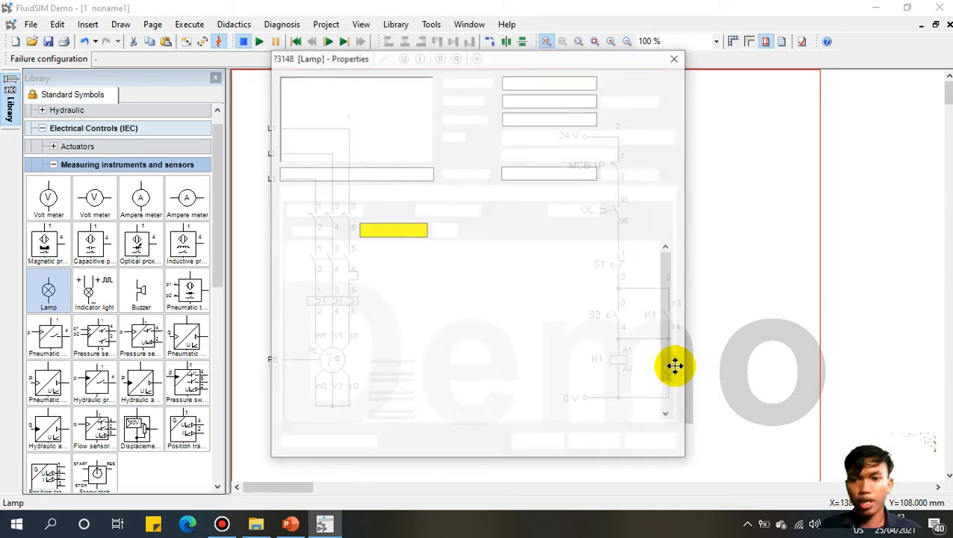
{"action": "left_click_drag", "start_coordinate": [546, 172], "coordinate": [464, 168]}
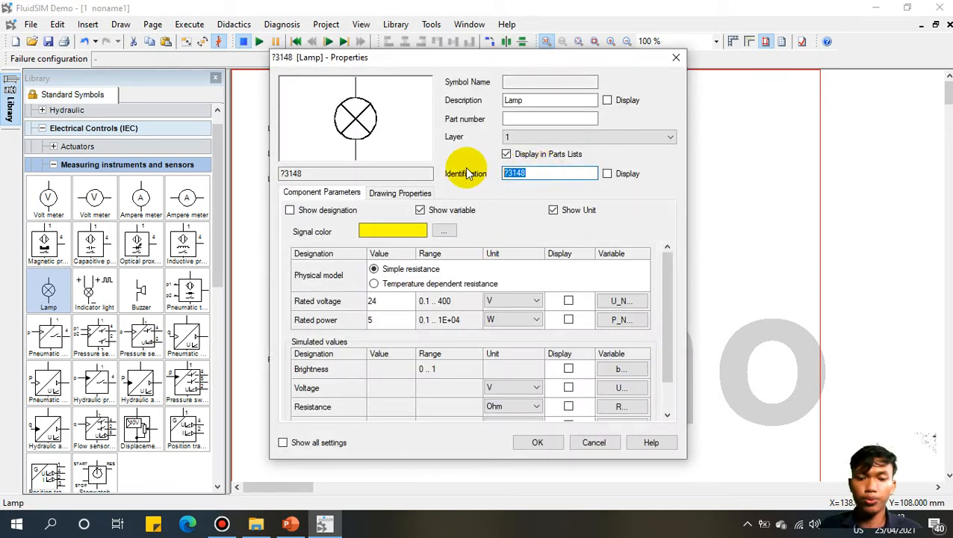
{"action": "type", "text": "H1"}
{"action": "left_click", "coordinate": [433, 233]}
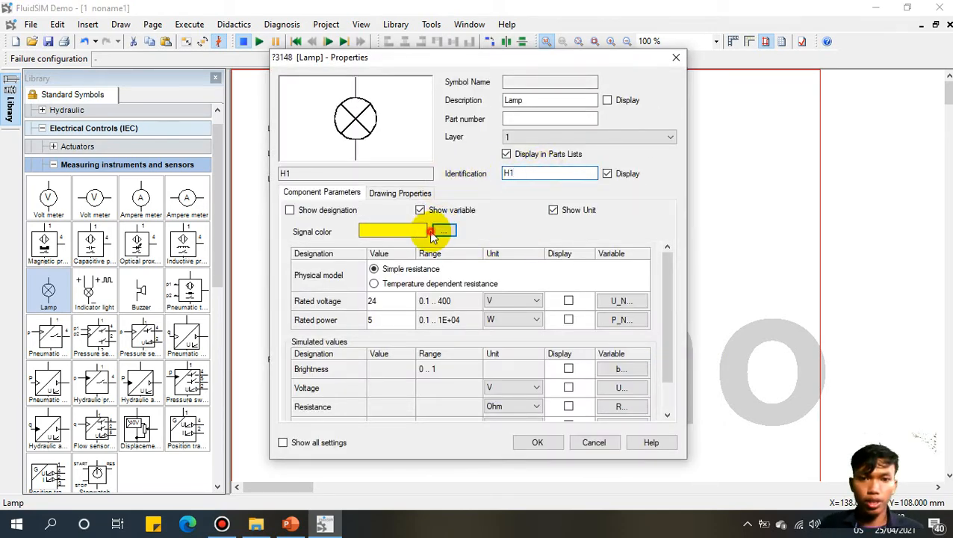
{"action": "left_click", "coordinate": [443, 234]}
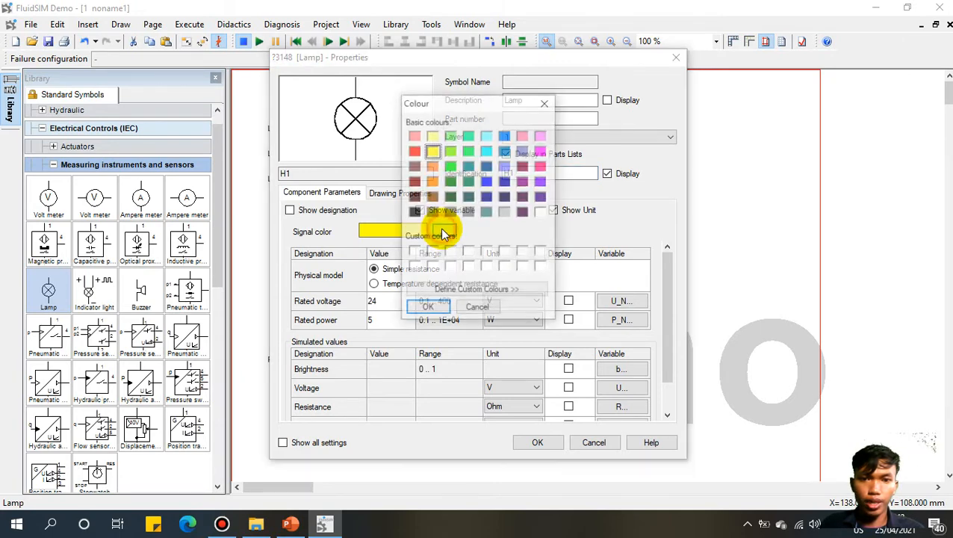
{"action": "left_click", "coordinate": [451, 168]}
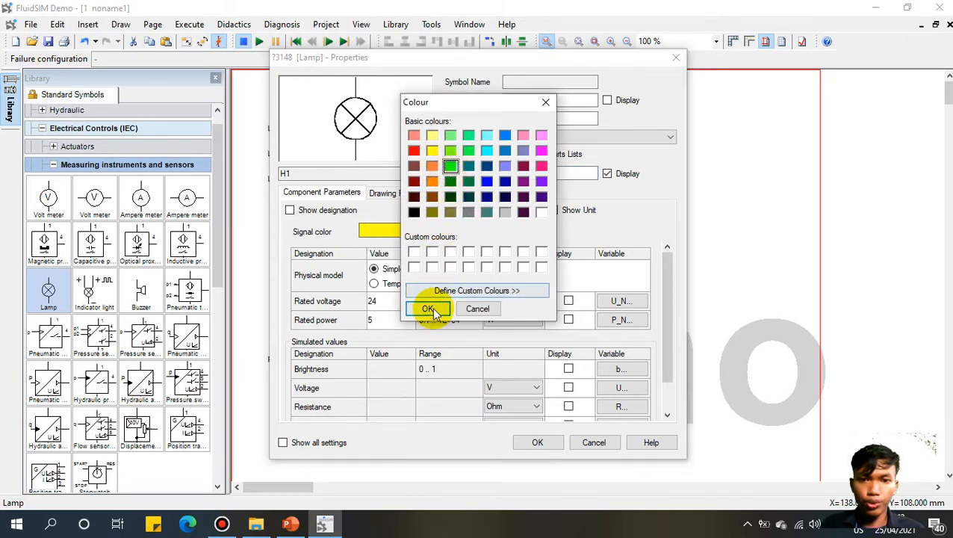
{"action": "left_click", "coordinate": [427, 308]}
{"action": "left_click", "coordinate": [544, 441]}
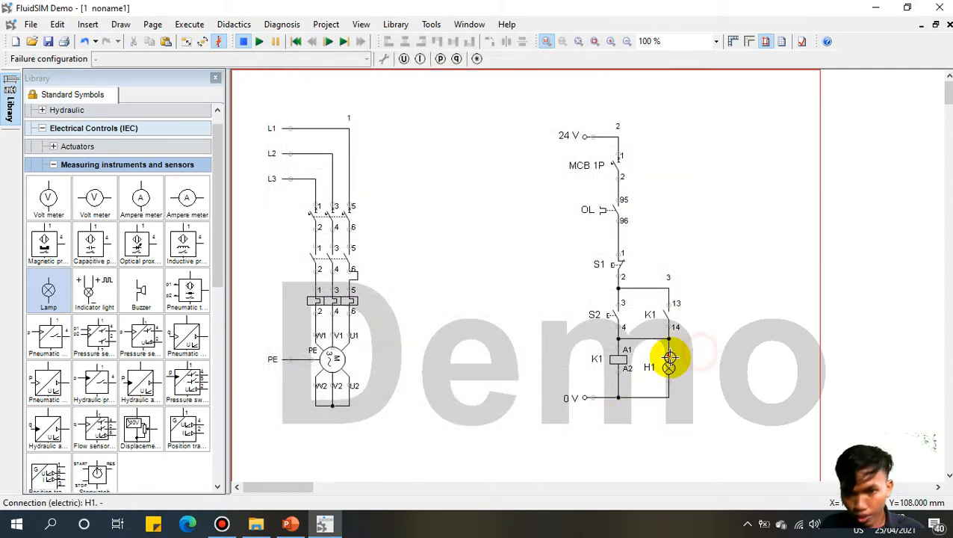
Step: Label the lamp's top and bottom connections x1 and x2
{"action": "double_click", "coordinate": [669, 350]}
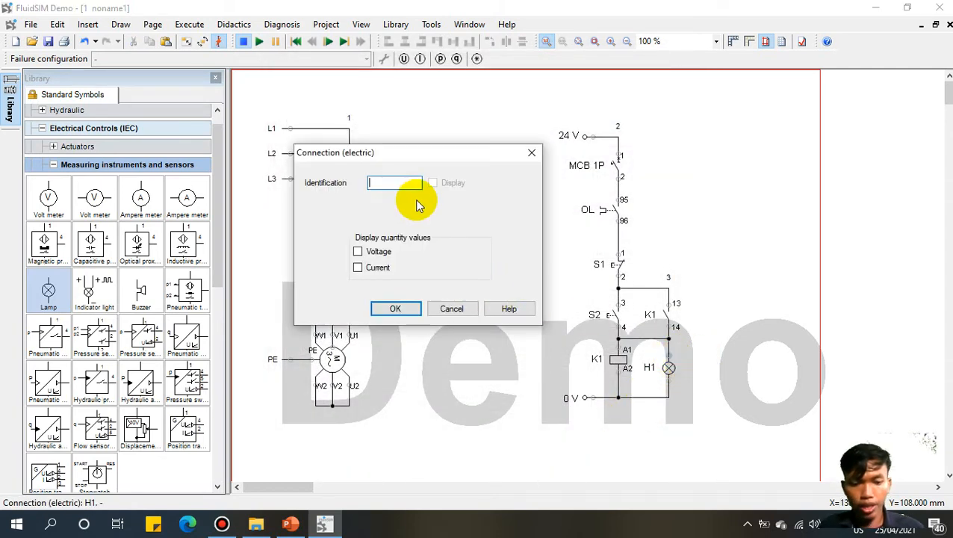
{"action": "type", "text": "x1"}
{"action": "left_click", "coordinate": [393, 309]}
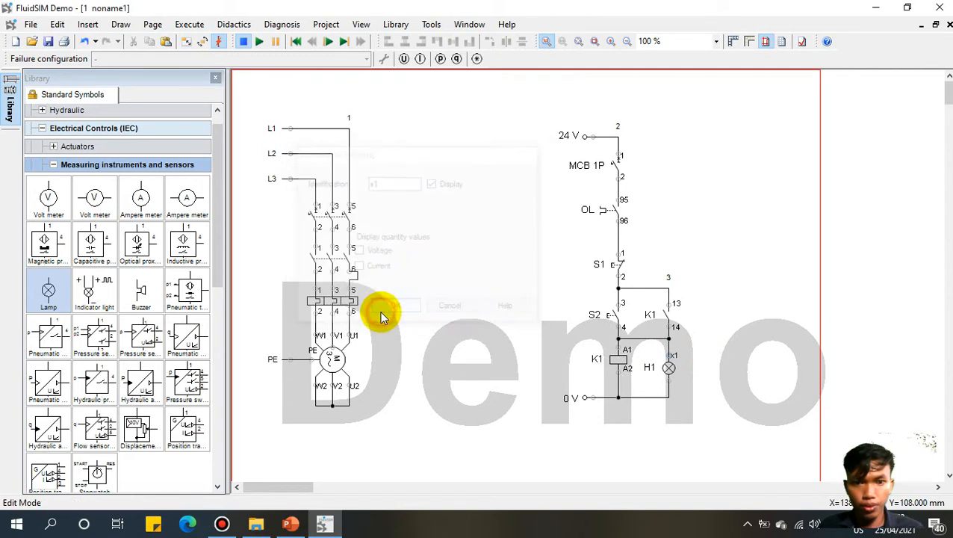
{"action": "double_click", "coordinate": [669, 381]}
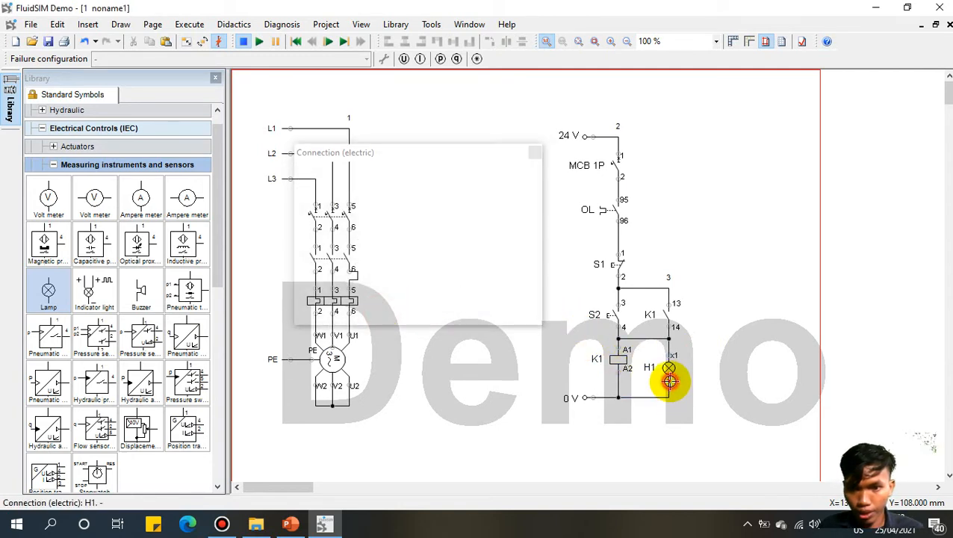
{"action": "type", "text": "x2"}
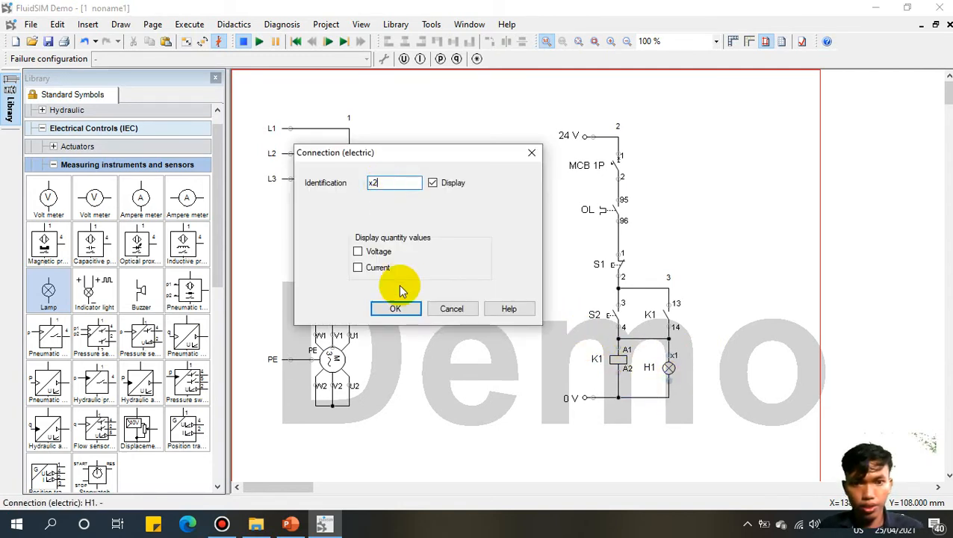
{"action": "left_click", "coordinate": [393, 308]}
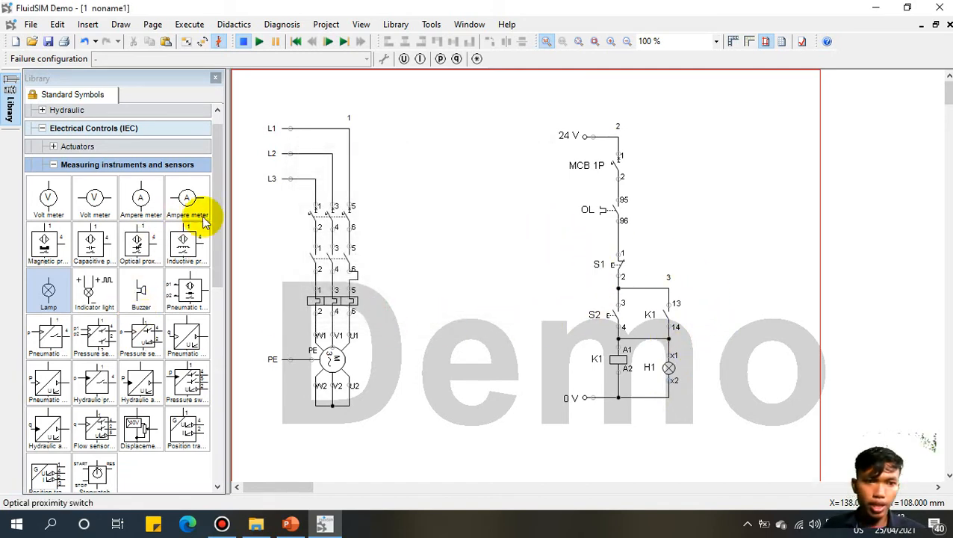
{"action": "left_click", "coordinate": [53, 164]}
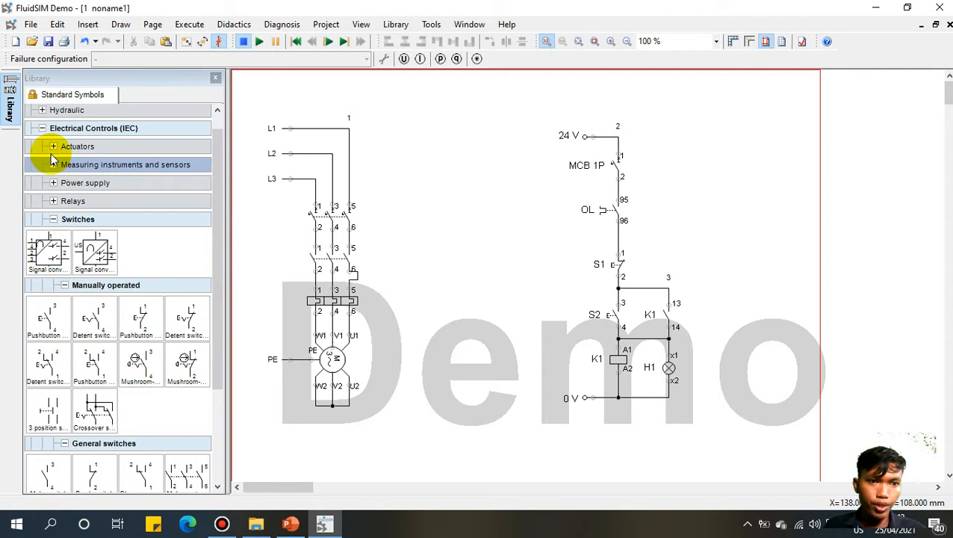
Step: Add a break switch off the MCB–OL line in a right-hand branch and copy lamp H1 beneath it
{"action": "left_click", "coordinate": [53, 218]}
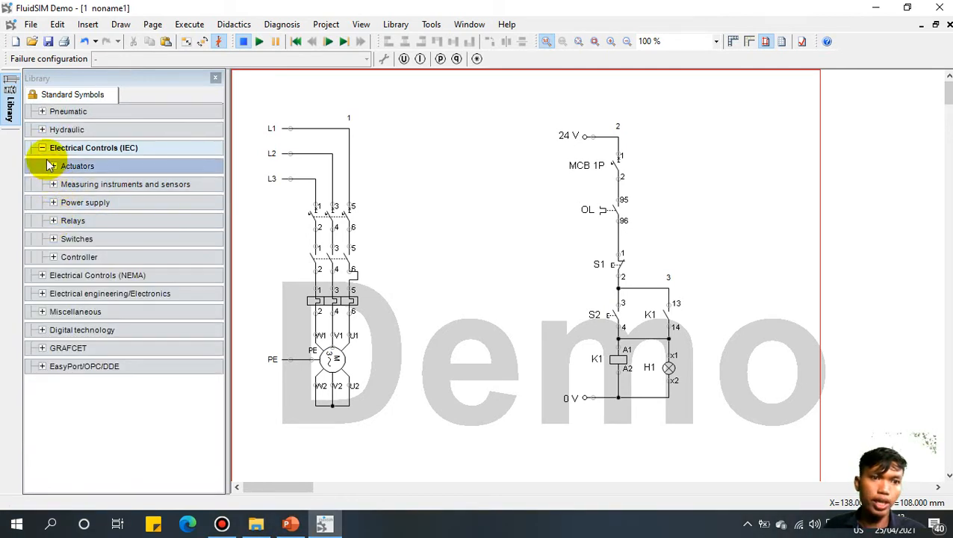
{"action": "left_click", "coordinate": [54, 238]}
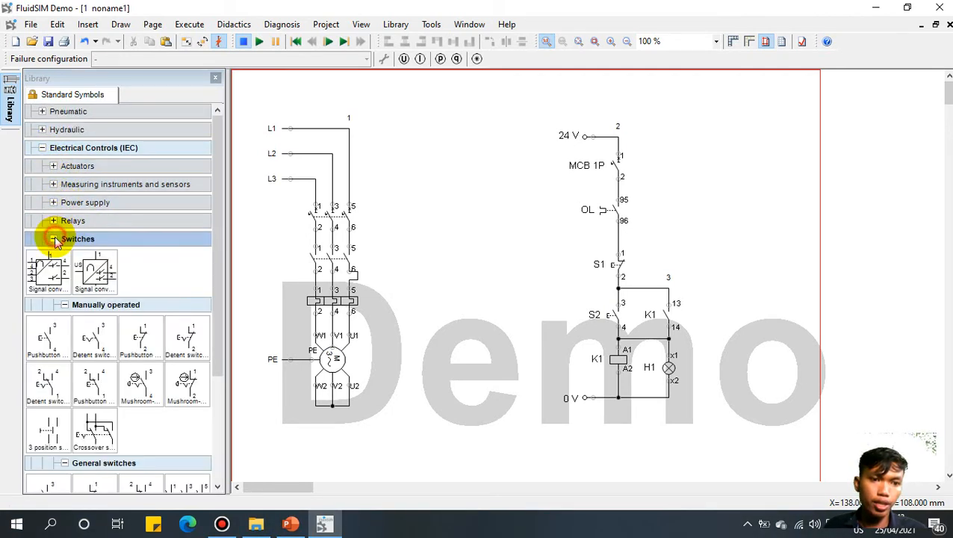
{"action": "left_click_drag", "start_coordinate": [215, 248], "coordinate": [637, 189]}
{"action": "left_click", "coordinate": [101, 378]}
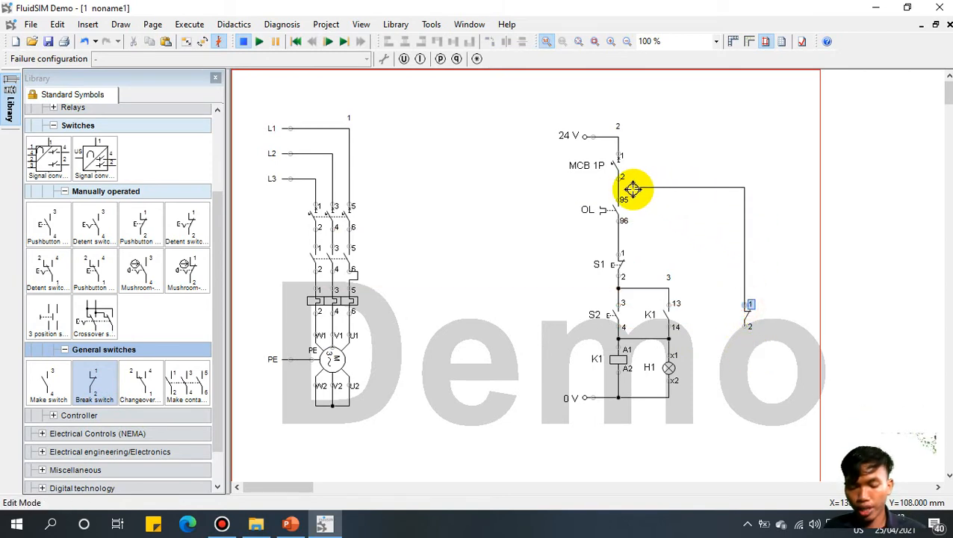
{"action": "left_click_drag", "start_coordinate": [616, 186], "coordinate": [616, 186]}
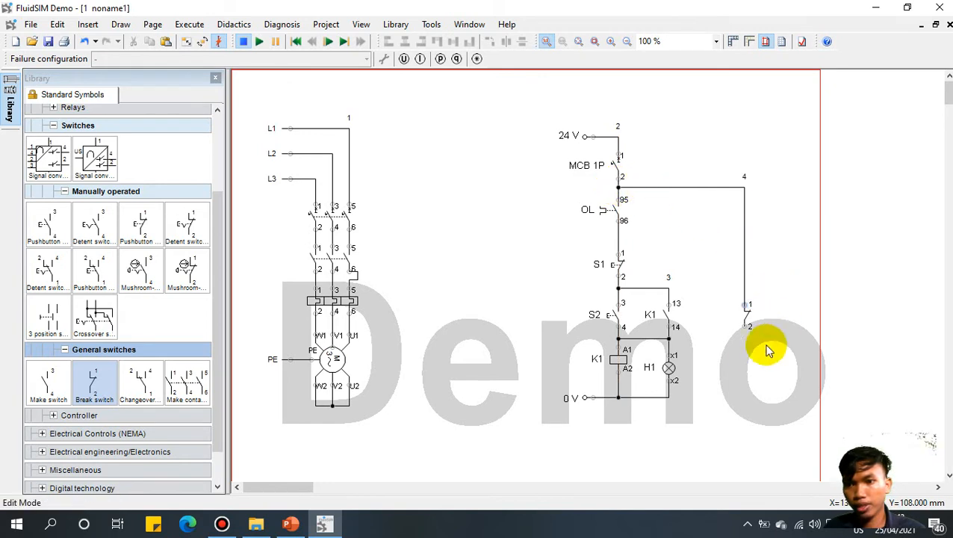
{"action": "left_click", "coordinate": [735, 354]}
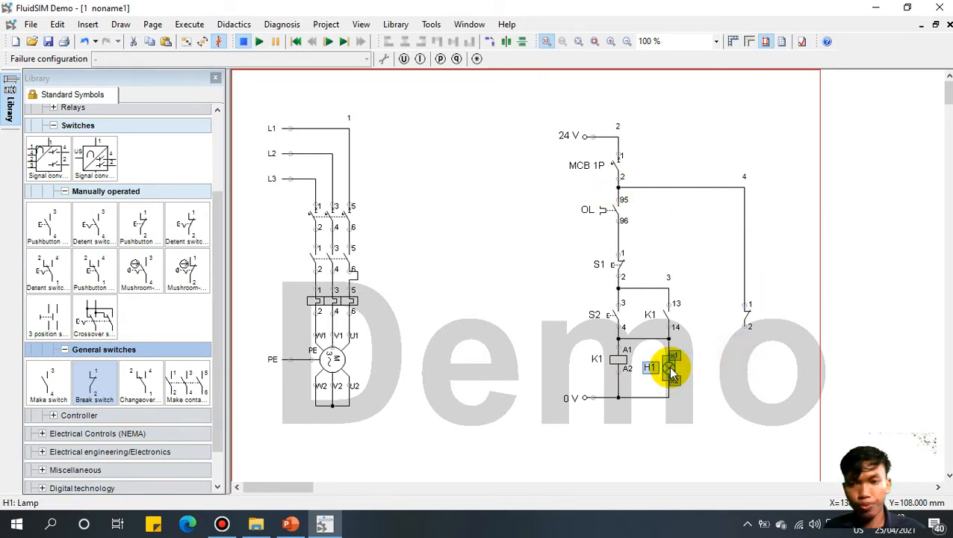
{"action": "left_click_drag", "start_coordinate": [667, 365], "coordinate": [669, 397]}
Step: Wire lamp H2 to the 0 V rail and assign the break switch to K1 as contact 21/22
{"action": "left_click", "coordinate": [728, 427]}
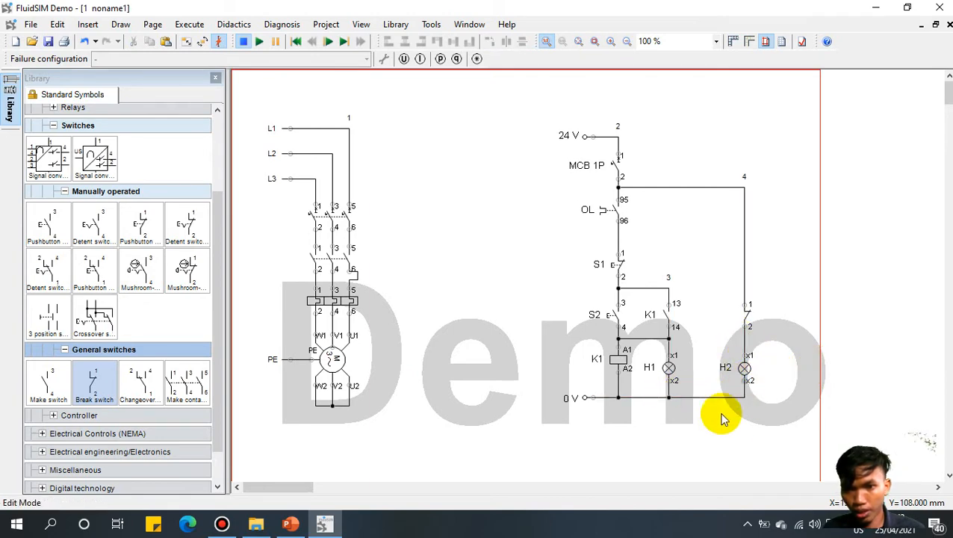
{"action": "double_click", "coordinate": [749, 320]}
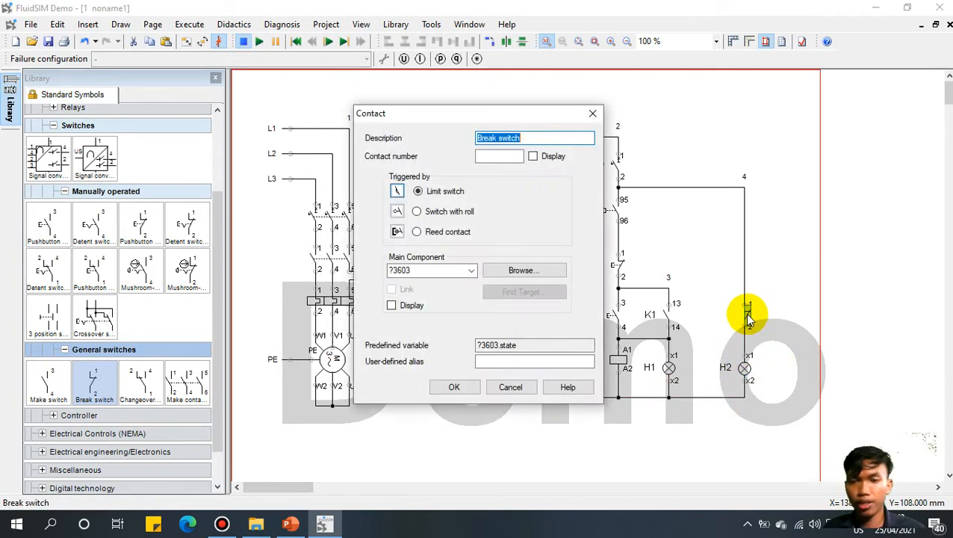
{"action": "left_click", "coordinate": [471, 270]}
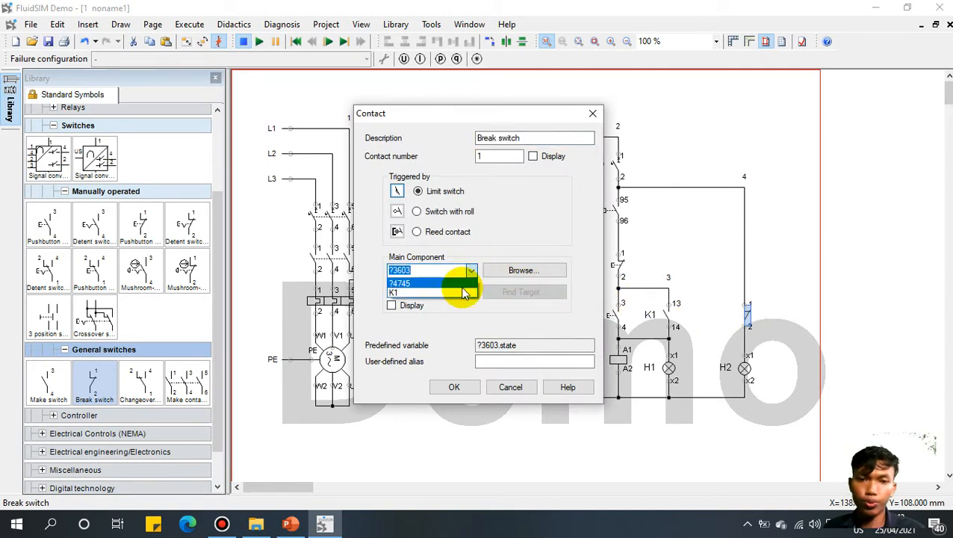
{"action": "left_click", "coordinate": [448, 290]}
{"action": "left_click", "coordinate": [454, 386]}
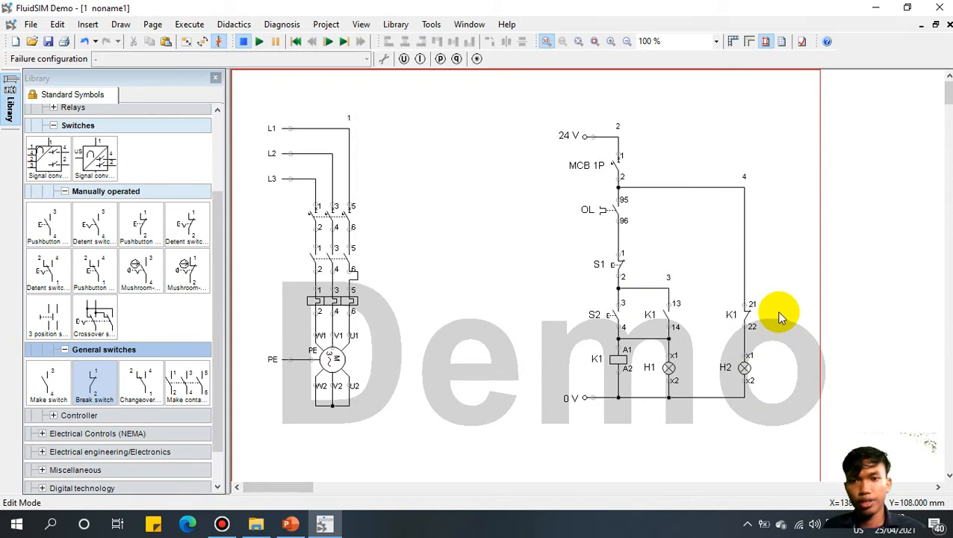
Step: Name the three-phase circuit breaker MCB 3P
{"action": "left_click", "coordinate": [321, 215]}
{"action": "double_click", "coordinate": [321, 216]}
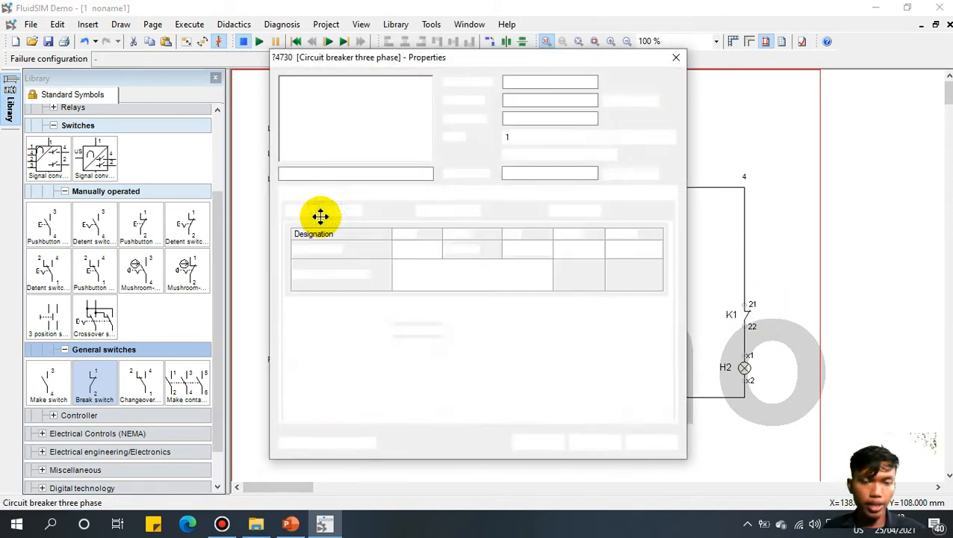
{"action": "double_click", "coordinate": [542, 172]}
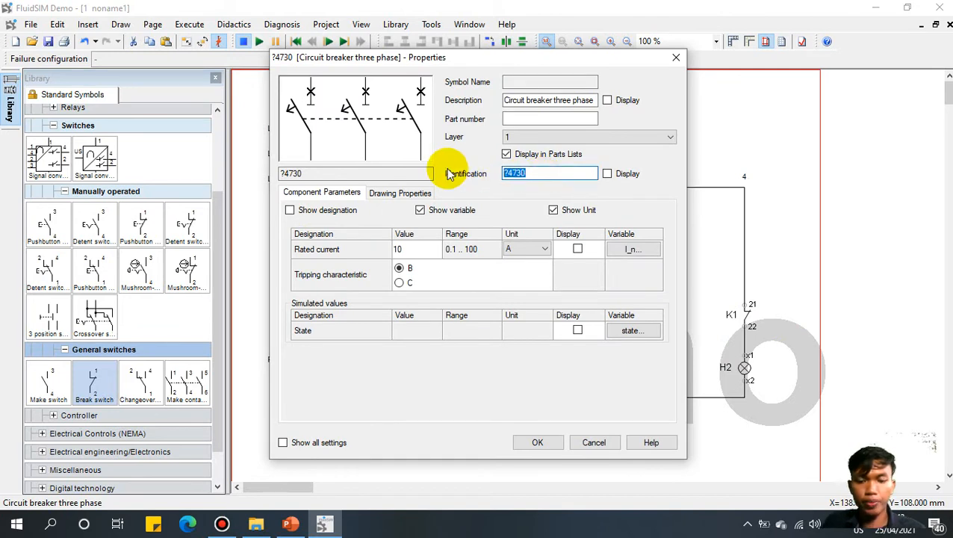
{"action": "type", "text": "MCB 3P"}
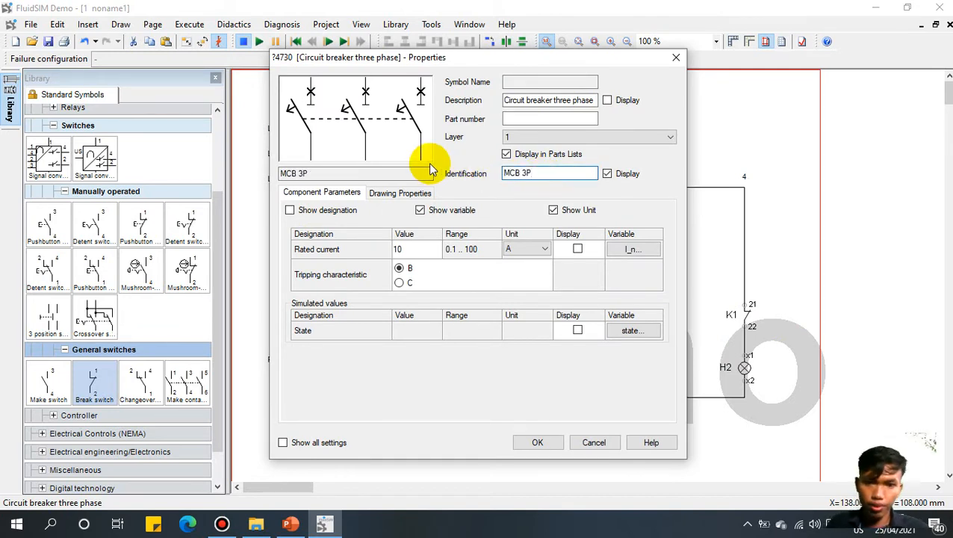
{"action": "left_click", "coordinate": [536, 442]}
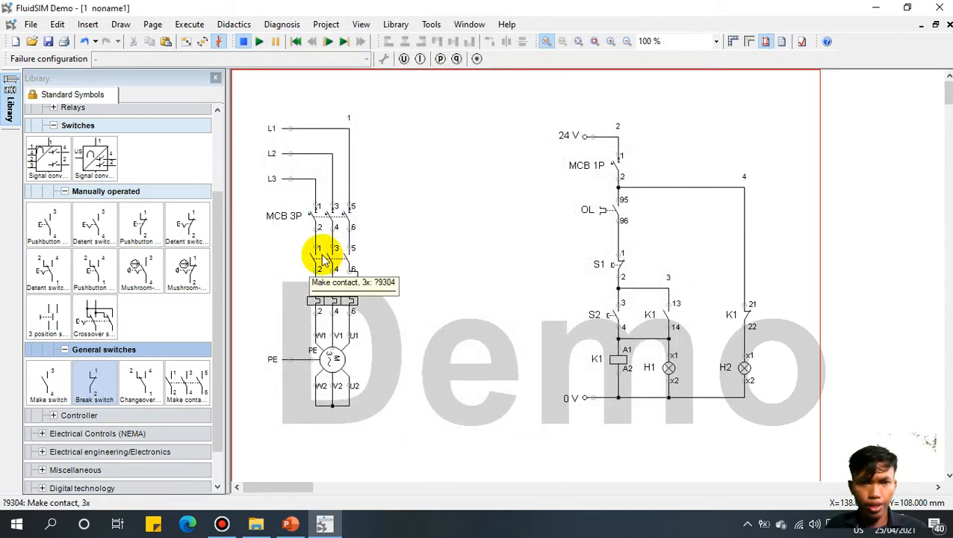
Step: Link the motor contactor's main contacts to K1
{"action": "double_click", "coordinate": [321, 256]}
{"action": "left_click", "coordinate": [619, 158]}
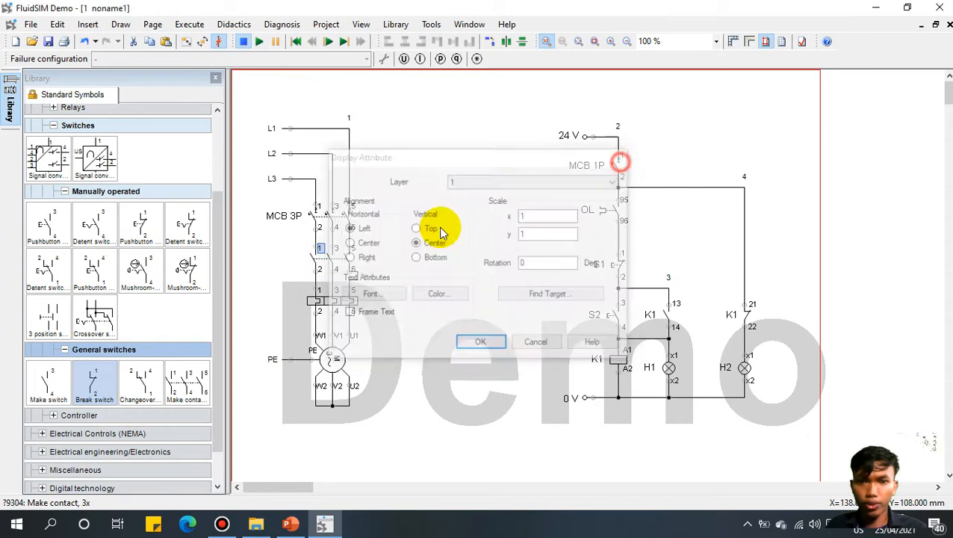
{"action": "left_click", "coordinate": [336, 265]}
{"action": "double_click", "coordinate": [336, 265]}
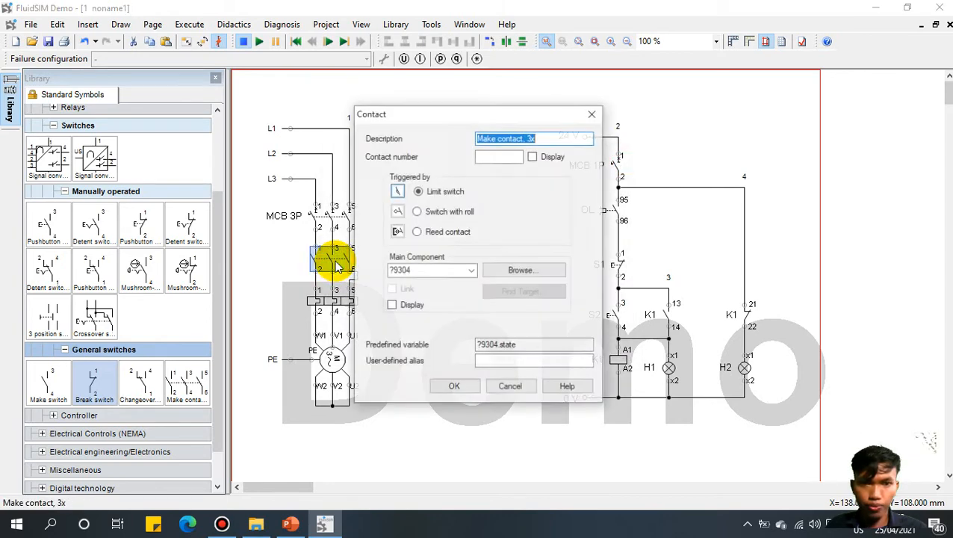
{"action": "left_click", "coordinate": [471, 269]}
{"action": "left_click", "coordinate": [452, 291]}
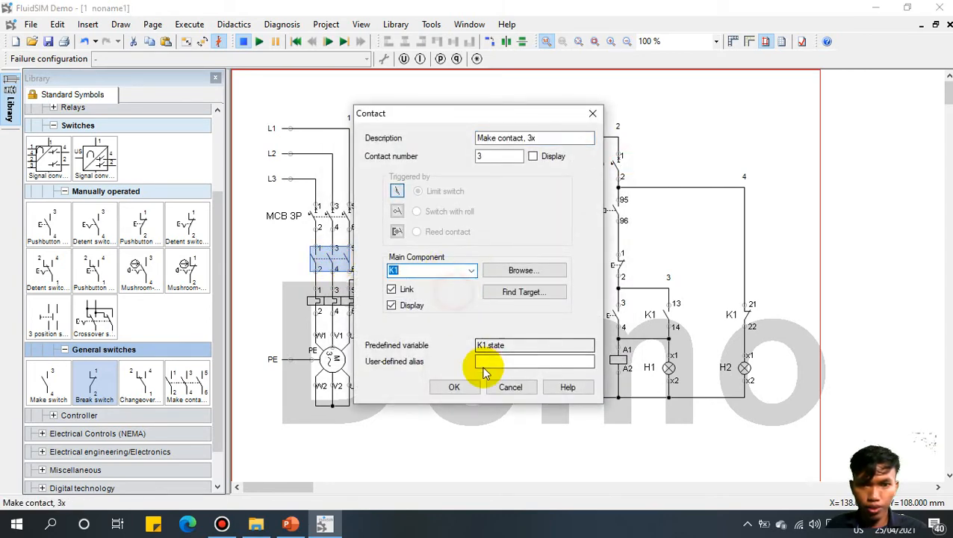
{"action": "left_click", "coordinate": [454, 387]}
Step: Name the overload relay TOR
{"action": "left_click", "coordinate": [323, 308]}
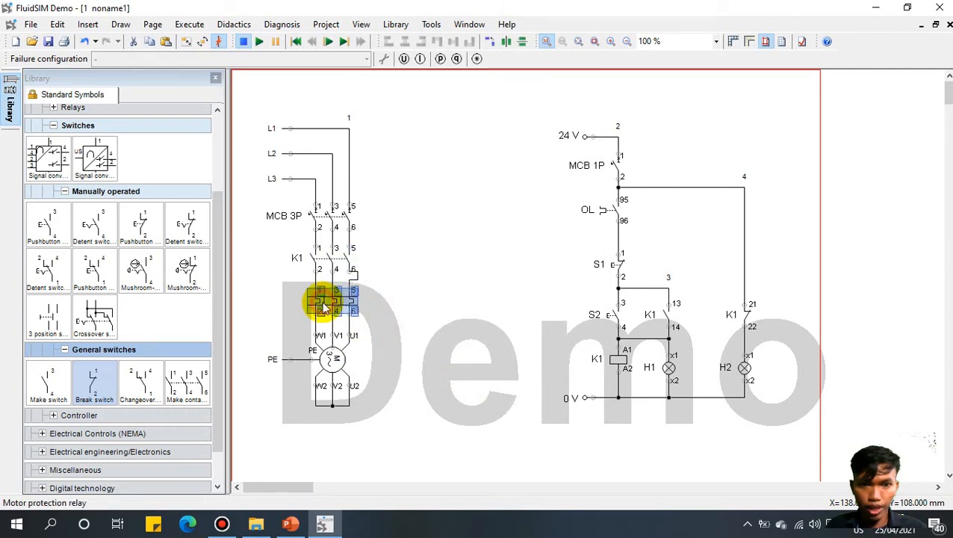
{"action": "double_click", "coordinate": [321, 301]}
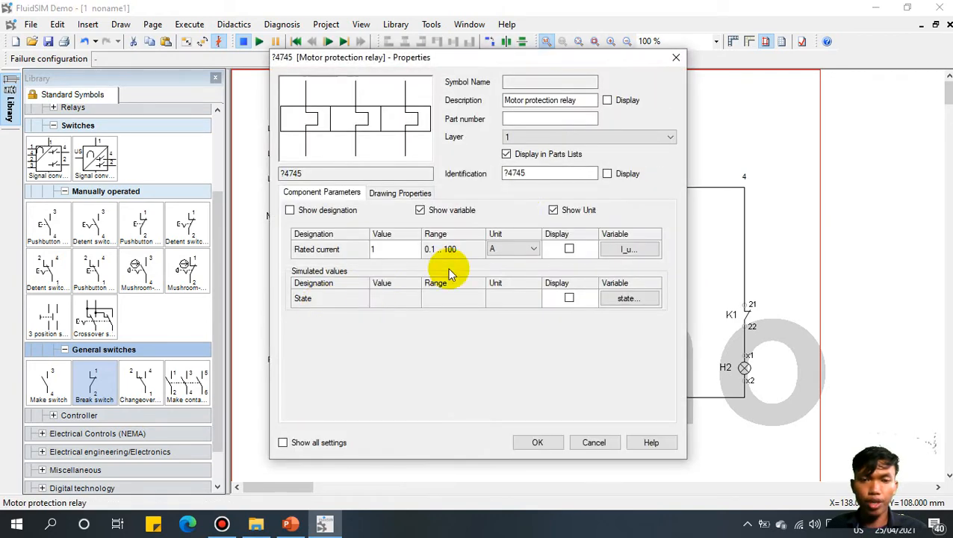
{"action": "double_click", "coordinate": [543, 173]}
{"action": "type", "text": "TOR"}
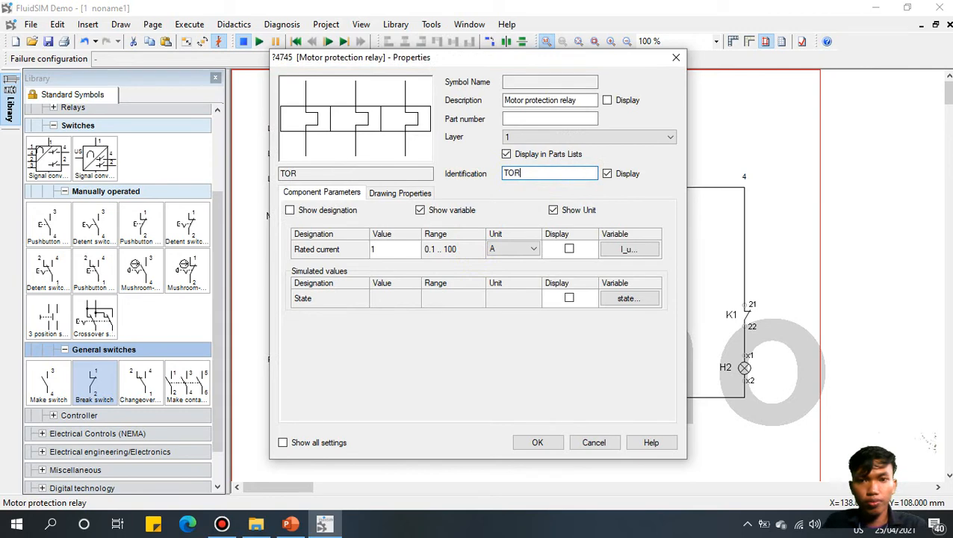
{"action": "left_click", "coordinate": [522, 442]}
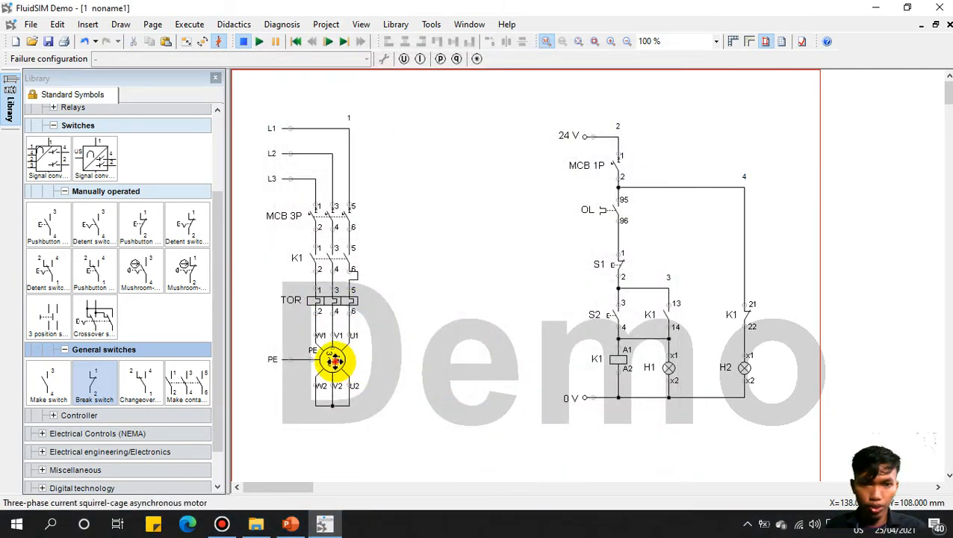
Step: Name the three-phase motor Motor 3P
{"action": "left_click", "coordinate": [334, 360]}
{"action": "double_click", "coordinate": [334, 361]}
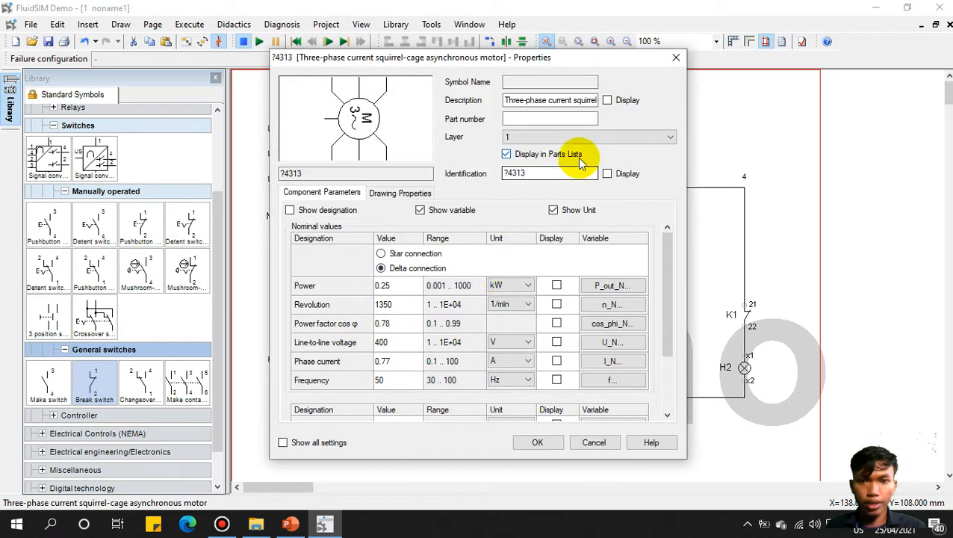
{"action": "left_click", "coordinate": [548, 172]}
{"action": "double_click", "coordinate": [548, 172]}
{"action": "type", "text": "Motor 3P"}
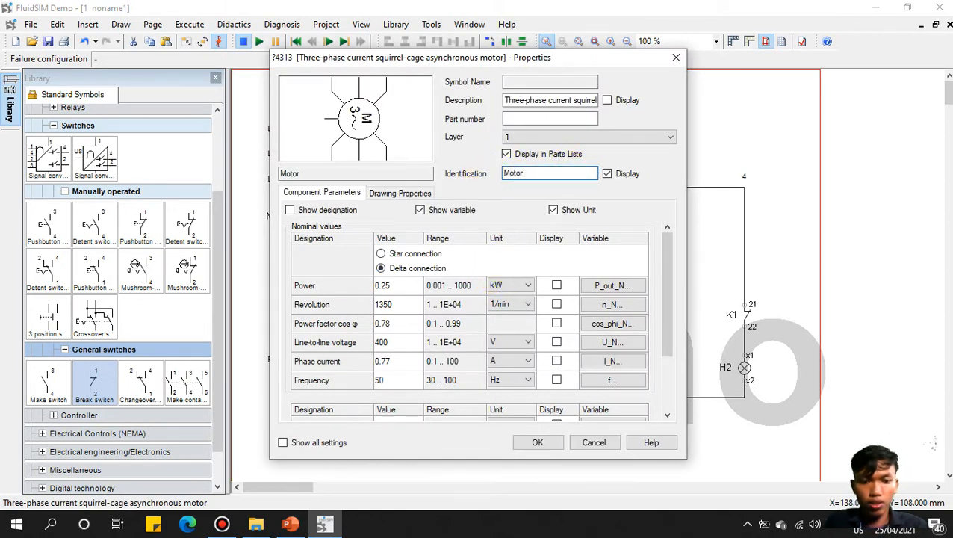
{"action": "left_click", "coordinate": [549, 440]}
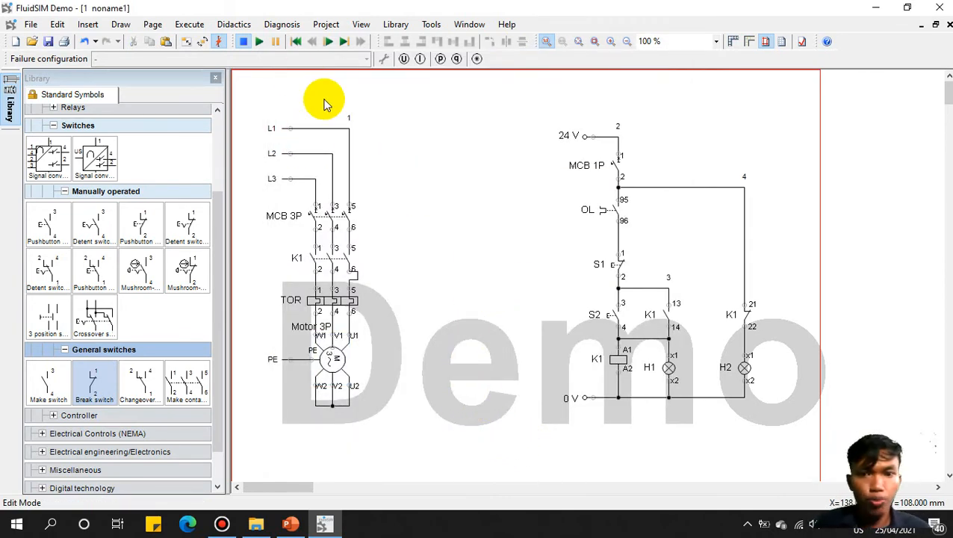
Step: Delete lamp H1 and paste a second K1 make contact 33/34 beside the others
{"action": "left_click", "coordinate": [666, 366]}
{"action": "key", "text": "Delete"}
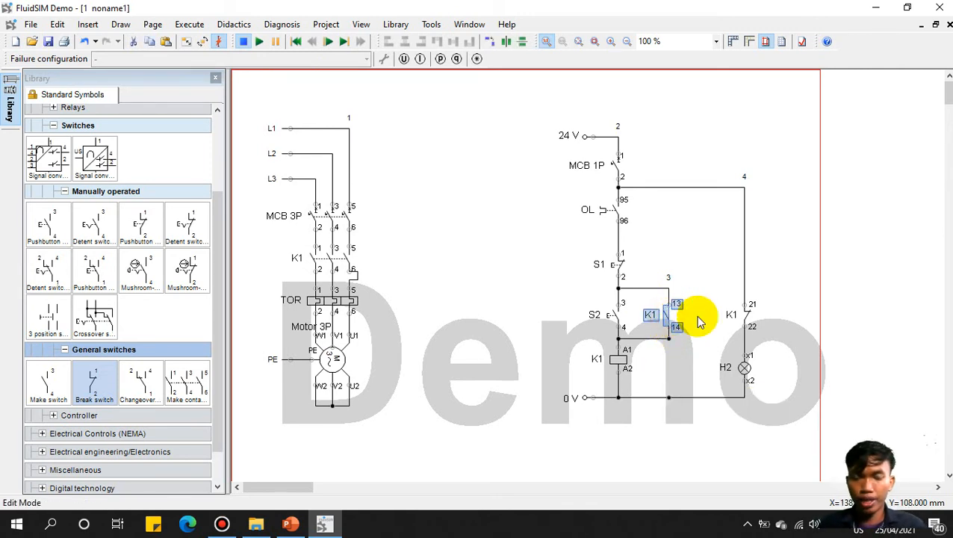
{"action": "key", "text": "ctrl+c"}
{"action": "key", "text": "ctrl+v"}
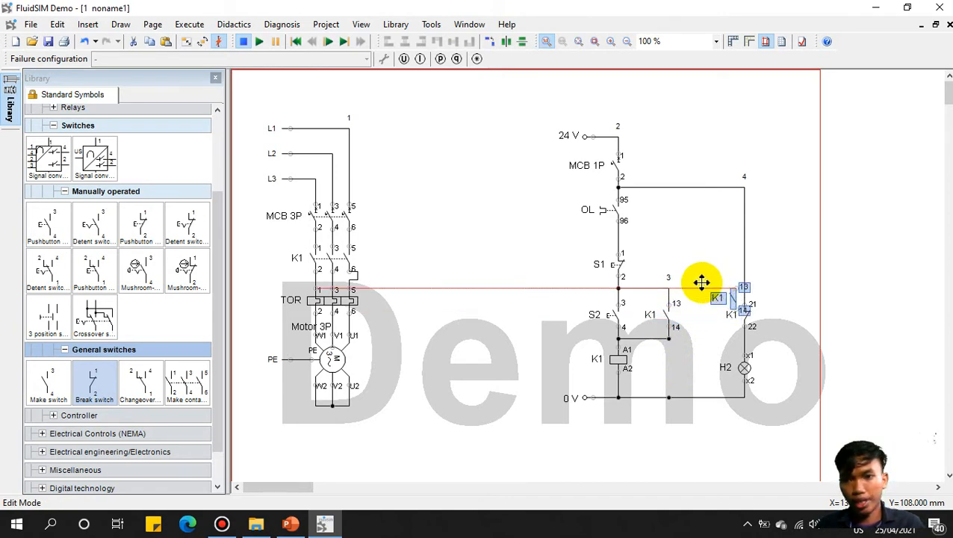
{"action": "left_click", "coordinate": [692, 298]}
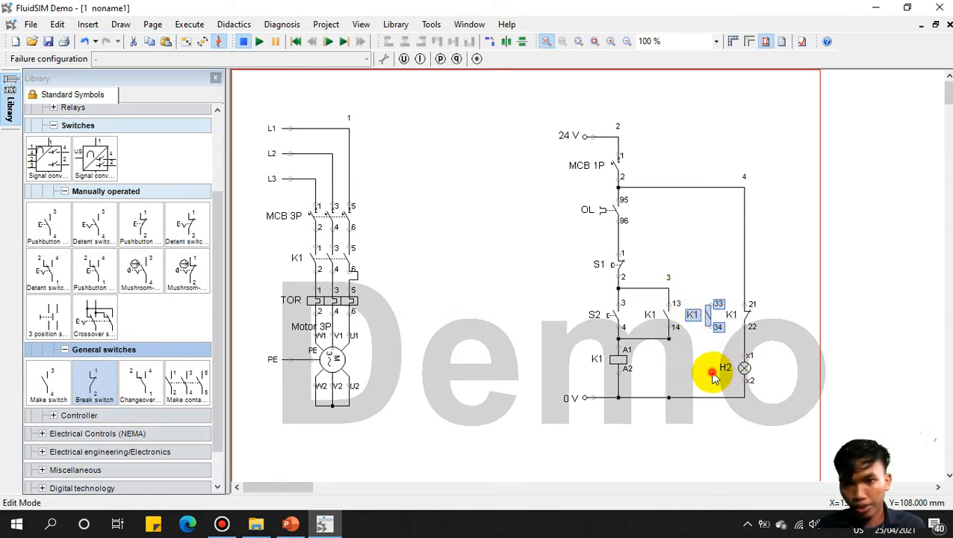
Step: Copy lamp H2 as H3 under contact 34, wiring it to 0 V and contact 33 to the S1 node
{"action": "left_click", "coordinate": [741, 372]}
{"action": "key", "text": "ctrl+c"}
{"action": "key", "text": "ctrl+v"}
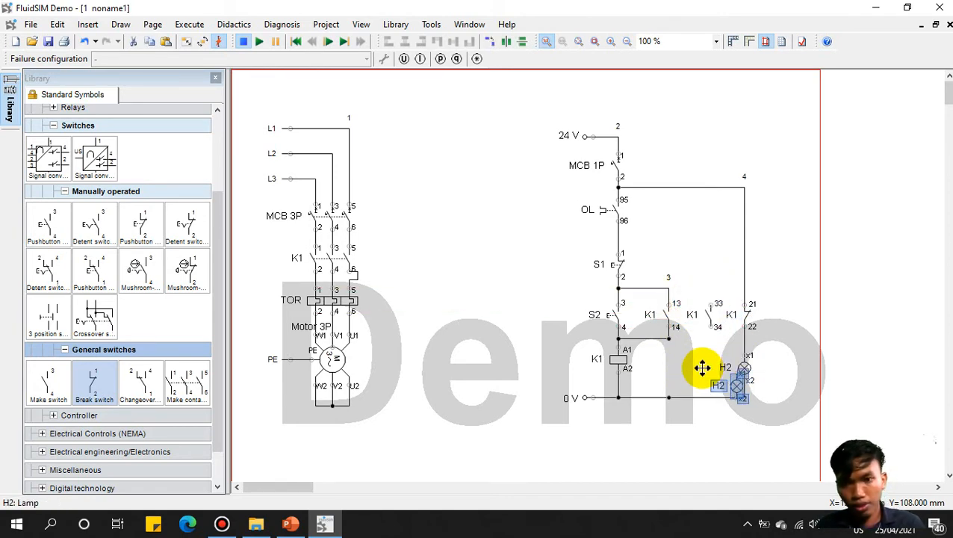
{"action": "left_click", "coordinate": [686, 359]}
{"action": "left_click", "coordinate": [780, 424]}
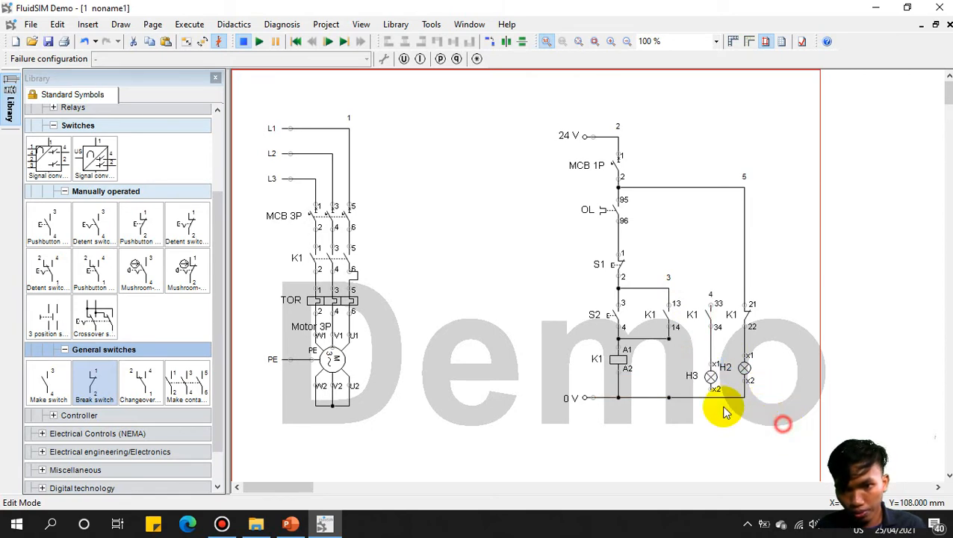
{"action": "left_click_drag", "start_coordinate": [711, 378], "coordinate": [710, 362]}
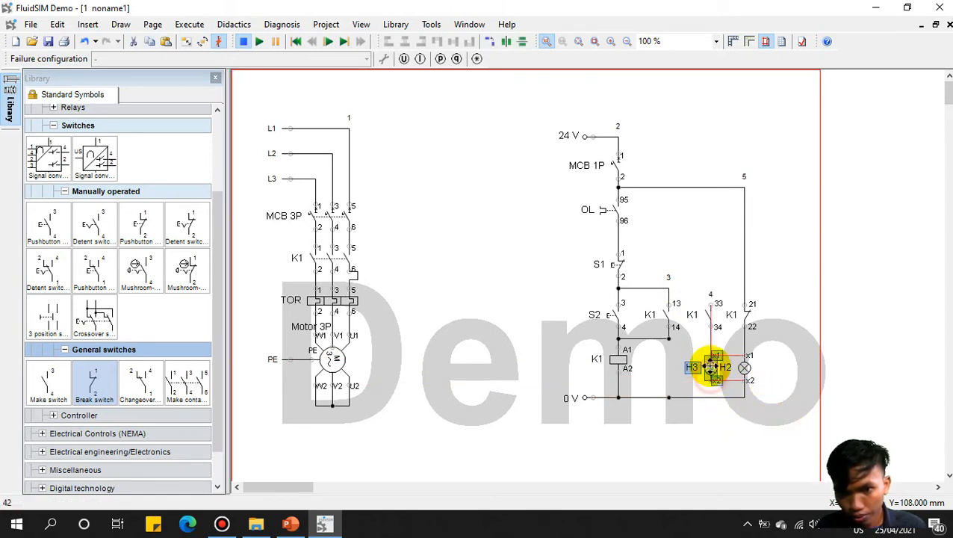
{"action": "left_click", "coordinate": [711, 430]}
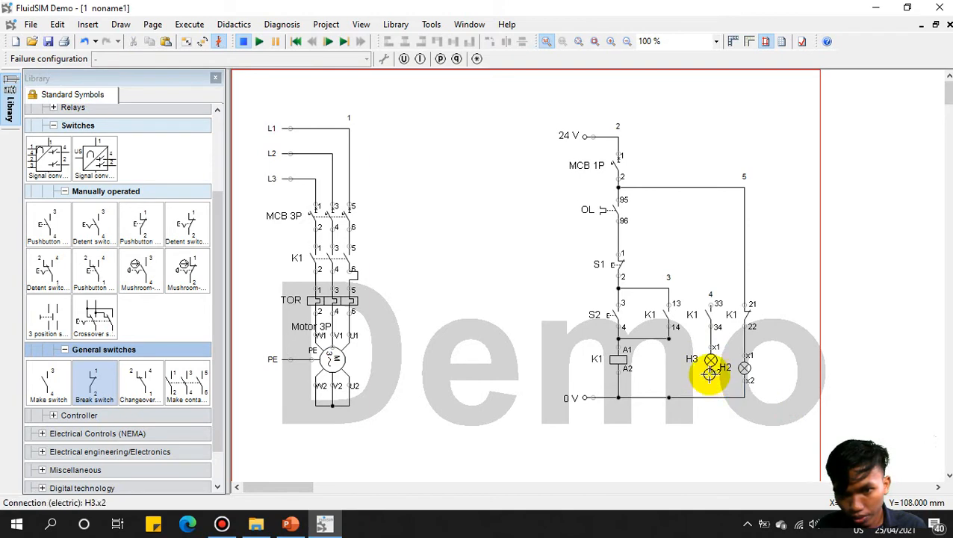
{"action": "left_click_drag", "start_coordinate": [710, 375], "coordinate": [712, 397]}
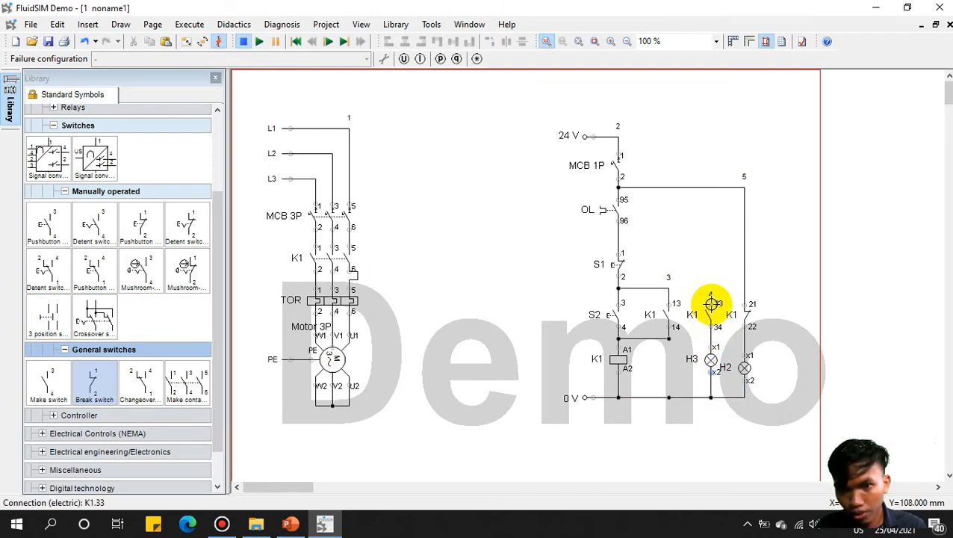
{"action": "left_click_drag", "start_coordinate": [712, 302], "coordinate": [669, 285]}
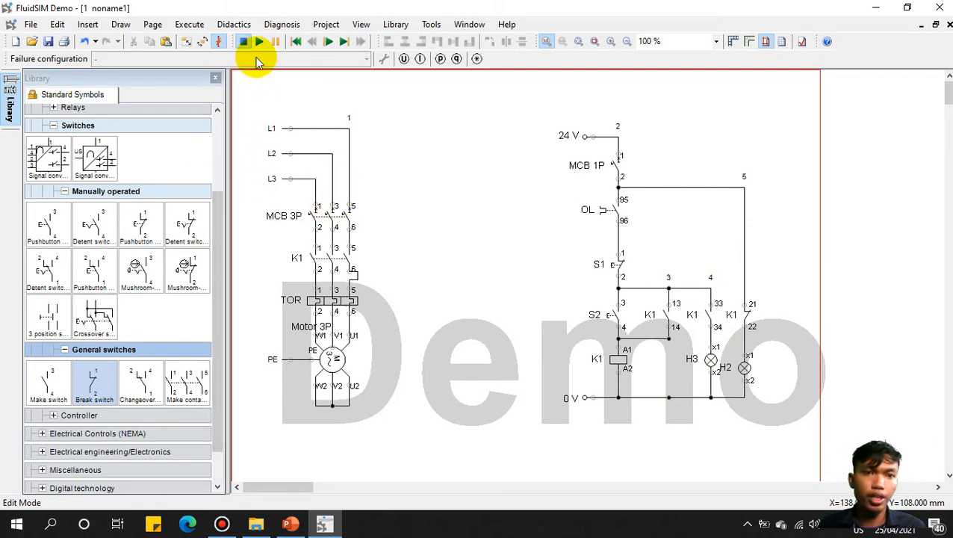
Step: Start the simulation and raise the OL overload's ambient temperature
{"action": "left_click", "coordinate": [260, 42]}
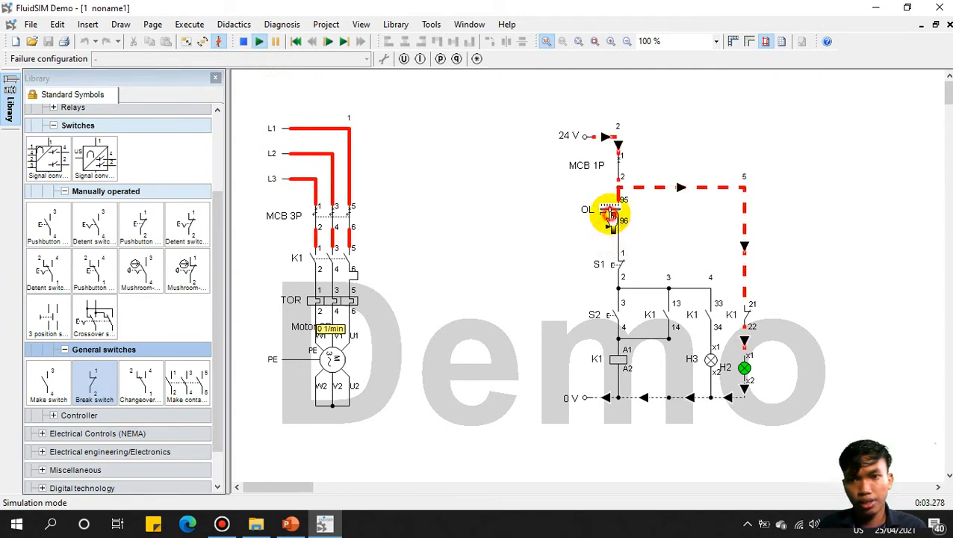
{"action": "left_click", "coordinate": [611, 221]}
{"action": "left_click_drag", "start_coordinate": [591, 310], "coordinate": [614, 317]}
{"action": "left_click", "coordinate": [734, 245]}
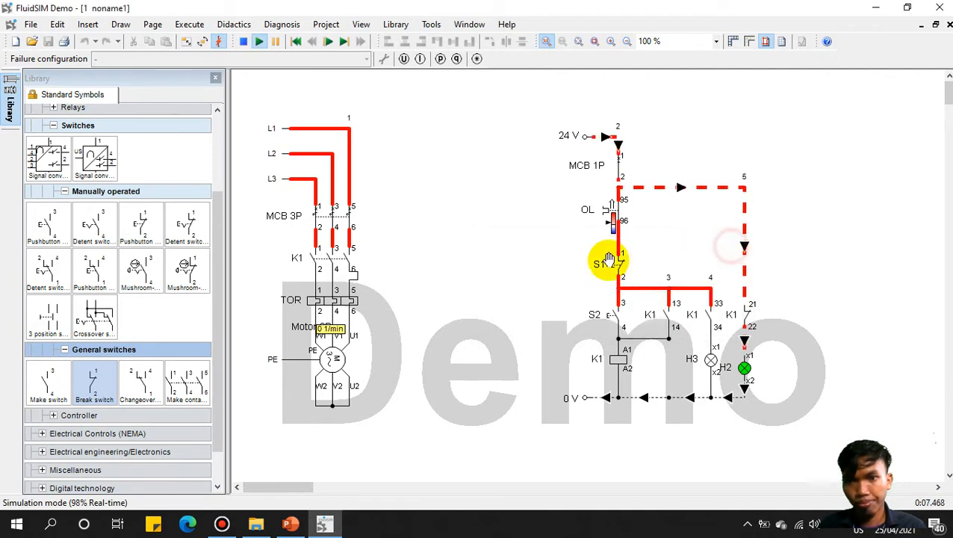
Step: Run the motor with start button S2, then stop it with S1
{"action": "left_click", "coordinate": [611, 313]}
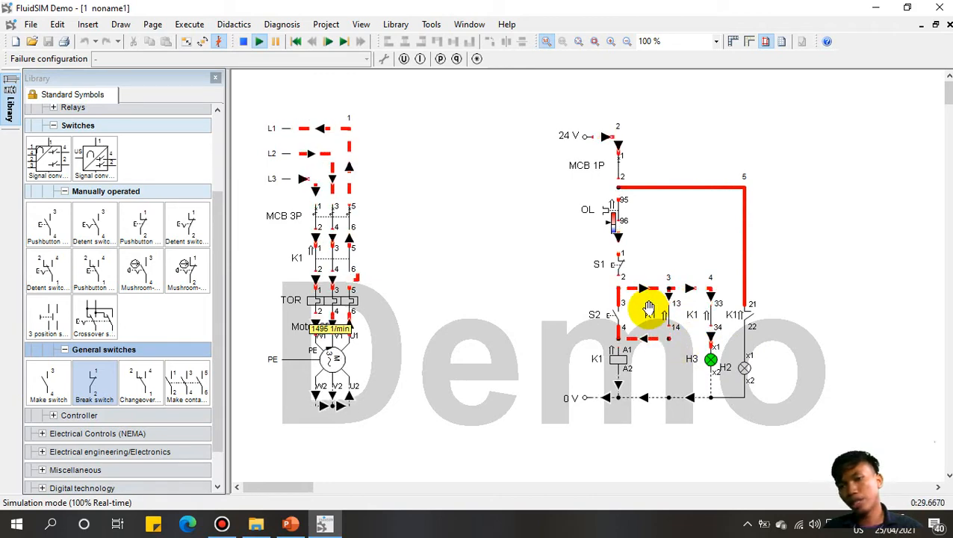
{"action": "left_click", "coordinate": [622, 258]}
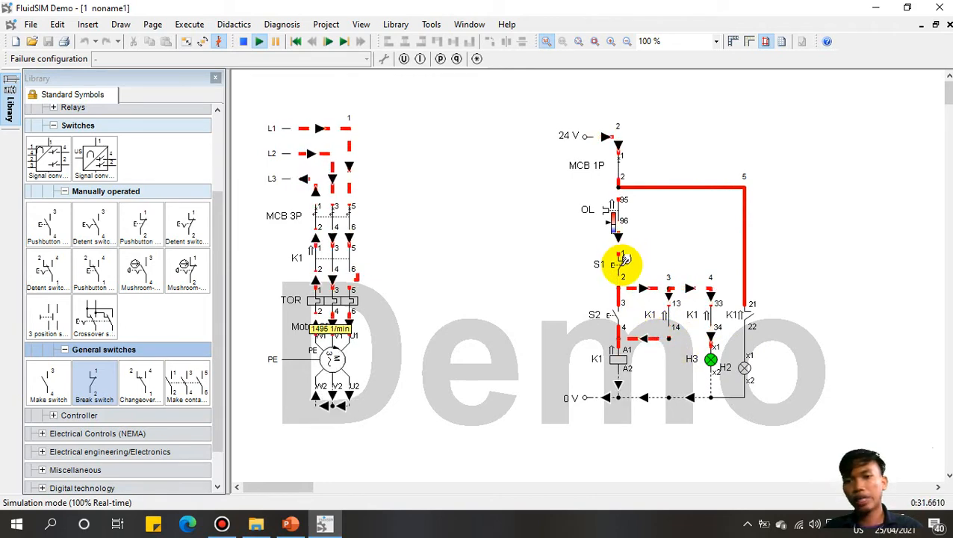
{"action": "left_click", "coordinate": [624, 258]}
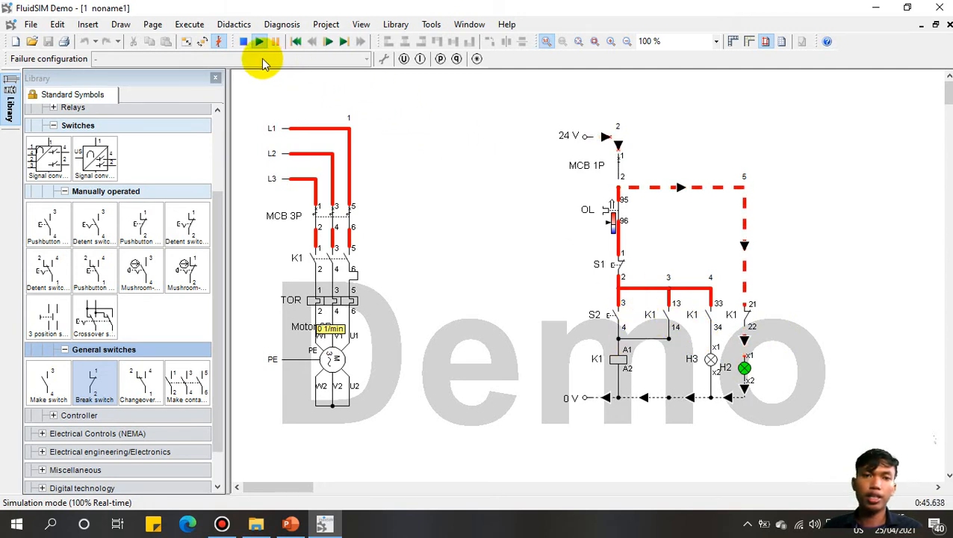
Step: Stop the simulation and delete the K1 33/34 contact, its wire and lamp H3
{"action": "left_click", "coordinate": [243, 41]}
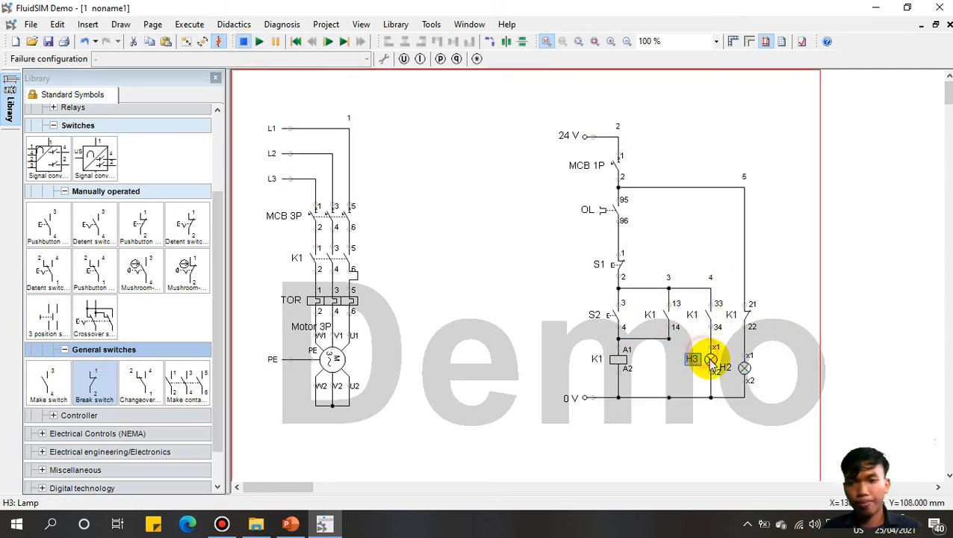
{"action": "left_click", "coordinate": [708, 318]}
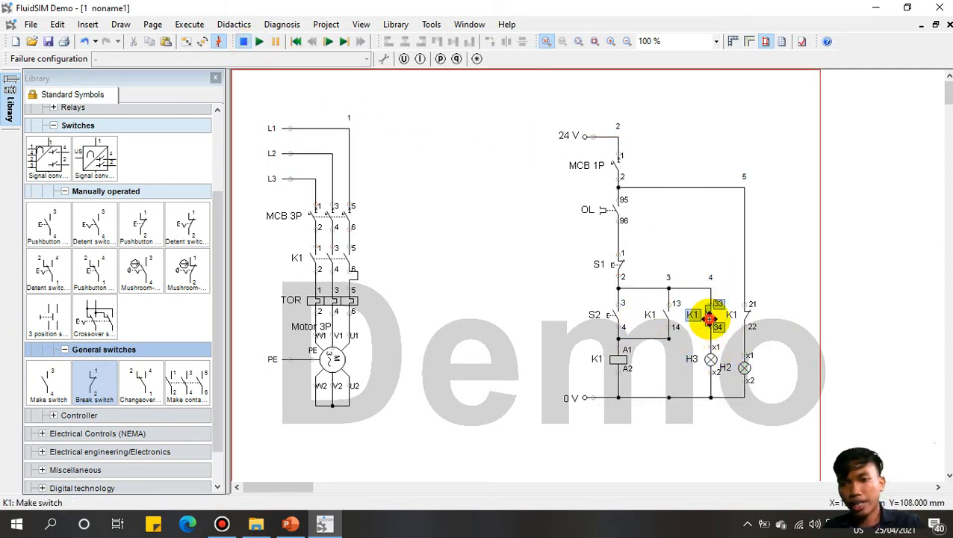
{"action": "left_click", "coordinate": [709, 301]}
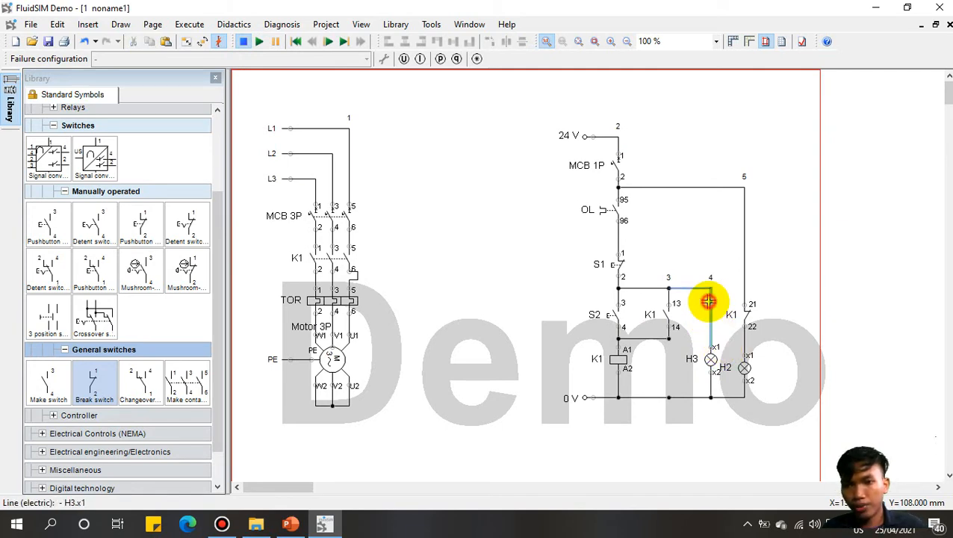
{"action": "key", "text": "Delete"}
{"action": "left_click", "coordinate": [710, 359]}
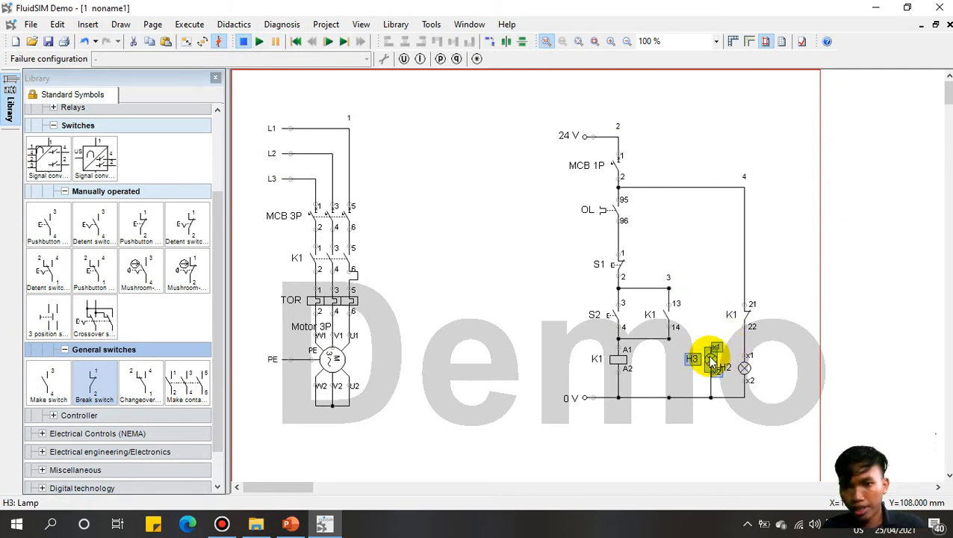
{"action": "key", "text": "Delete"}
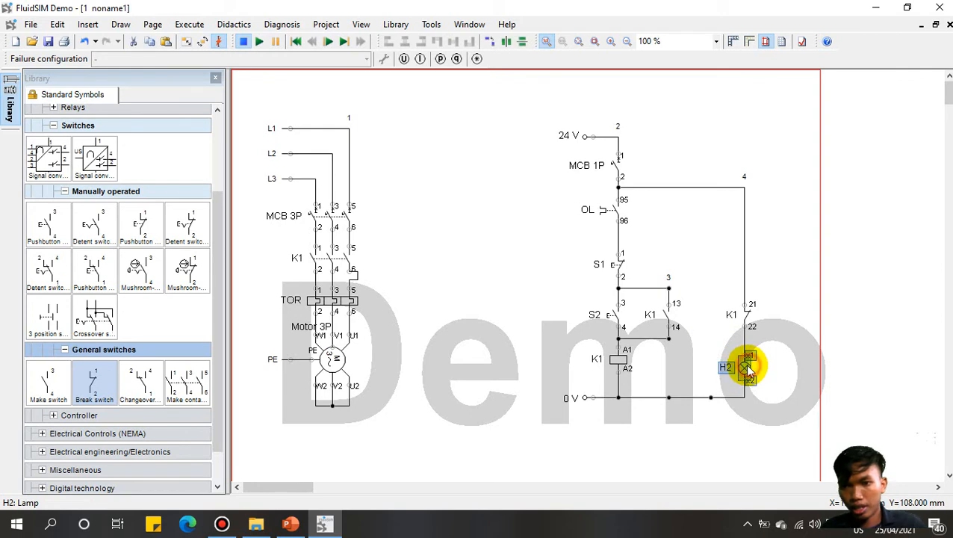
Step: Copy a lamp under the K1 13/14 contact, rename it H1, and restart the simulation
{"action": "left_click_drag", "start_coordinate": [743, 366], "coordinate": [665, 378]}
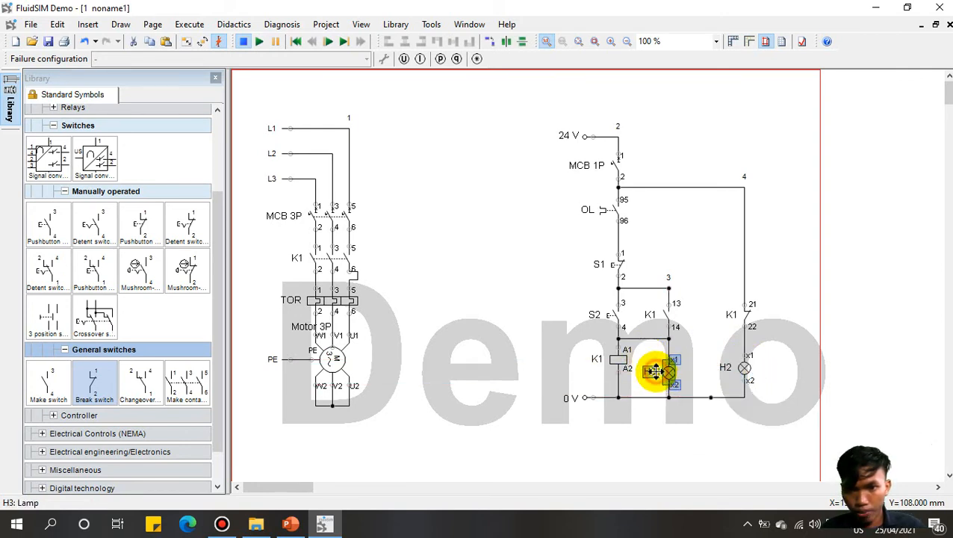
{"action": "double_click", "coordinate": [669, 376]}
{"action": "left_click", "coordinate": [618, 155]}
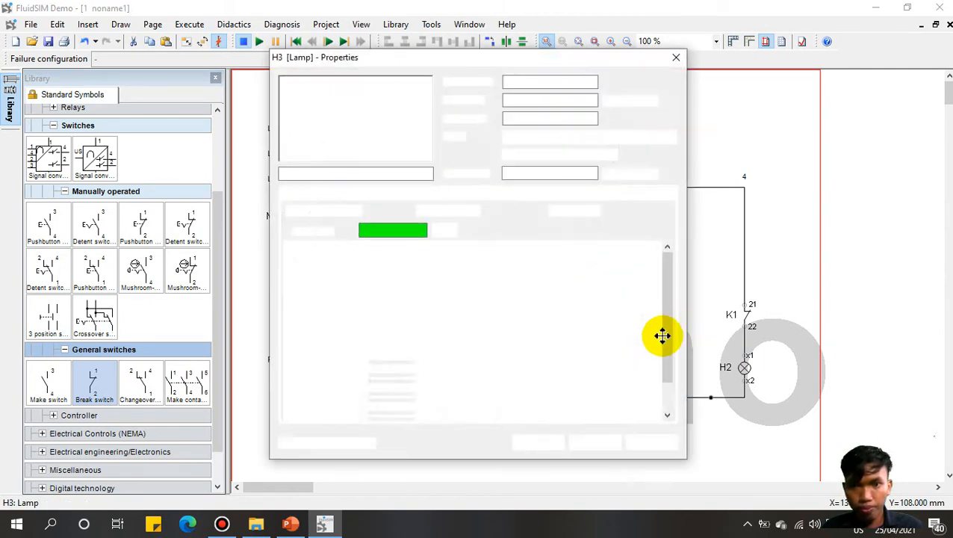
{"action": "left_click", "coordinate": [547, 171]}
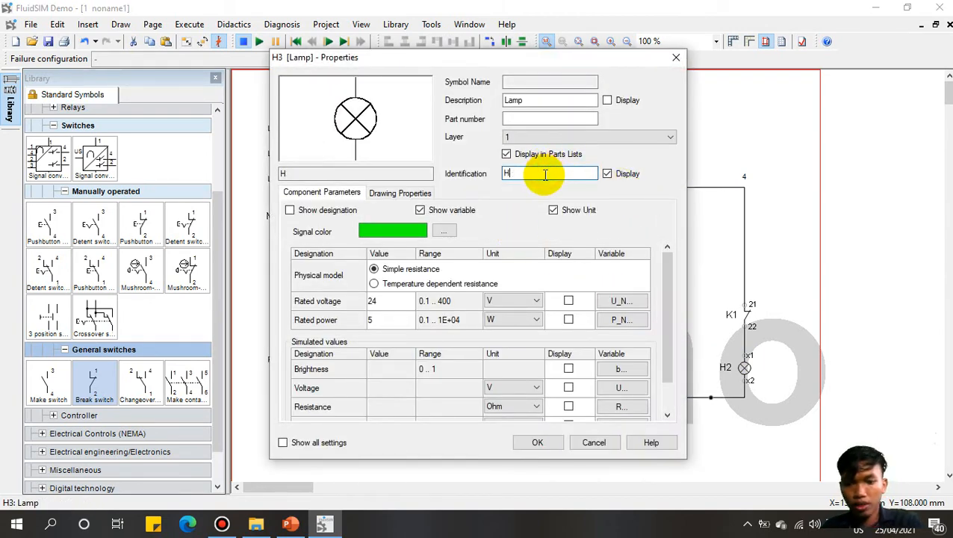
{"action": "type", "text": "1"}
{"action": "left_click", "coordinate": [548, 442]}
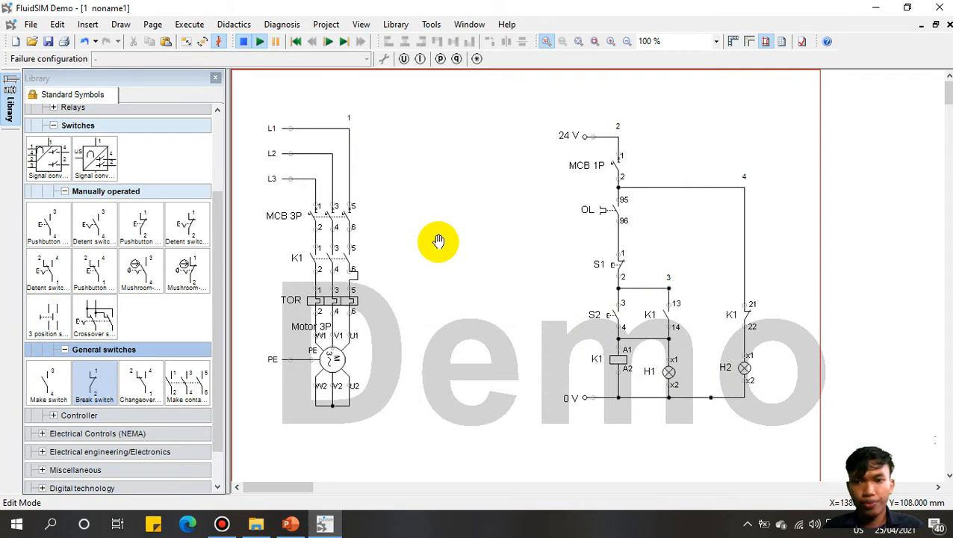
{"action": "key", "text": "F9"}
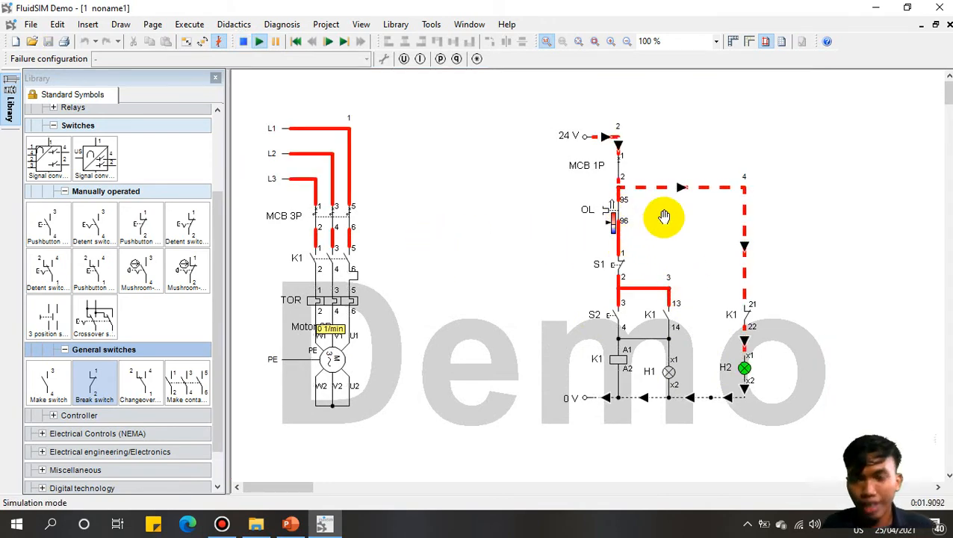
{"action": "left_click", "coordinate": [617, 313]}
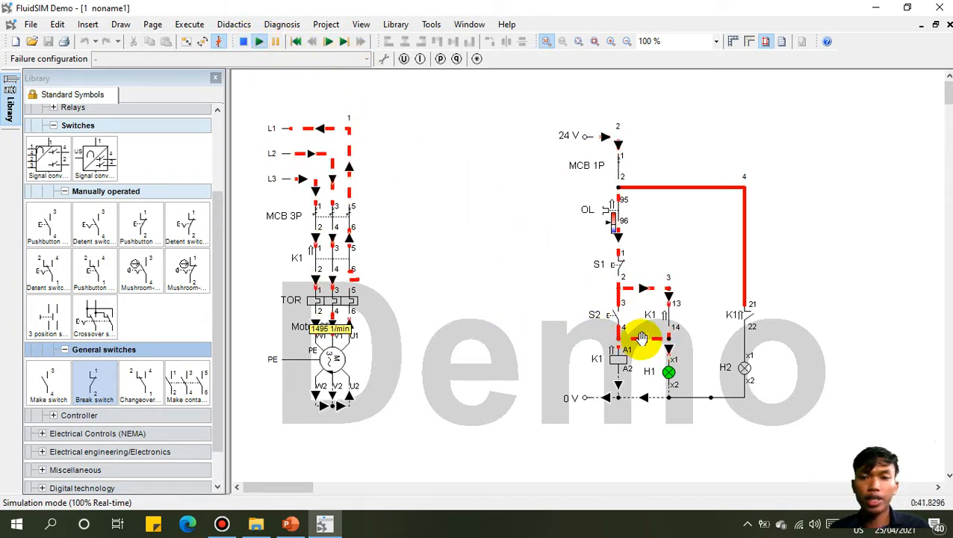
{"action": "left_click", "coordinate": [243, 41]}
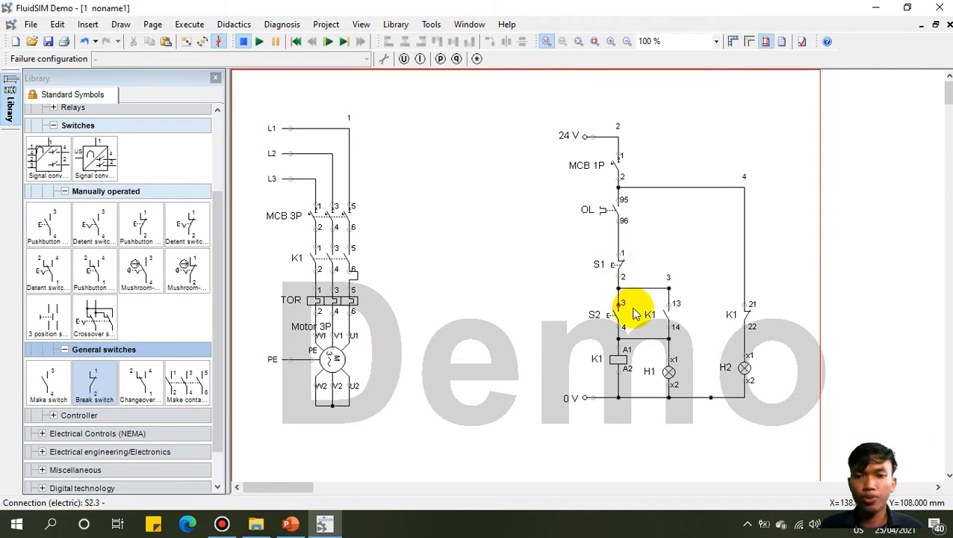
Step: Duplicate the motor power circuit to the right and wire its MCB terminals 1, 3, 5 to L3, L2, L1
{"action": "left_click_drag", "start_coordinate": [450, 448], "coordinate": [249, 198]}
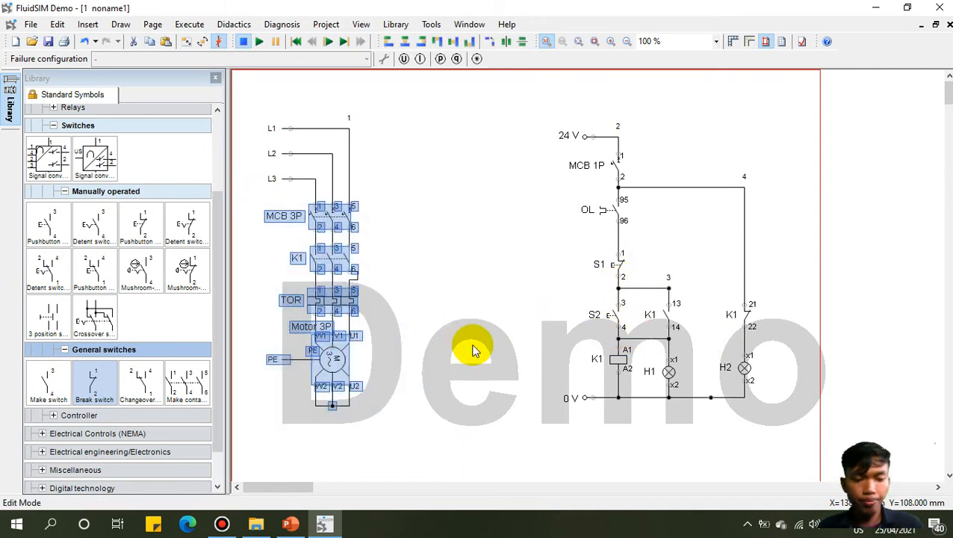
{"action": "key", "text": "ctrl+v"}
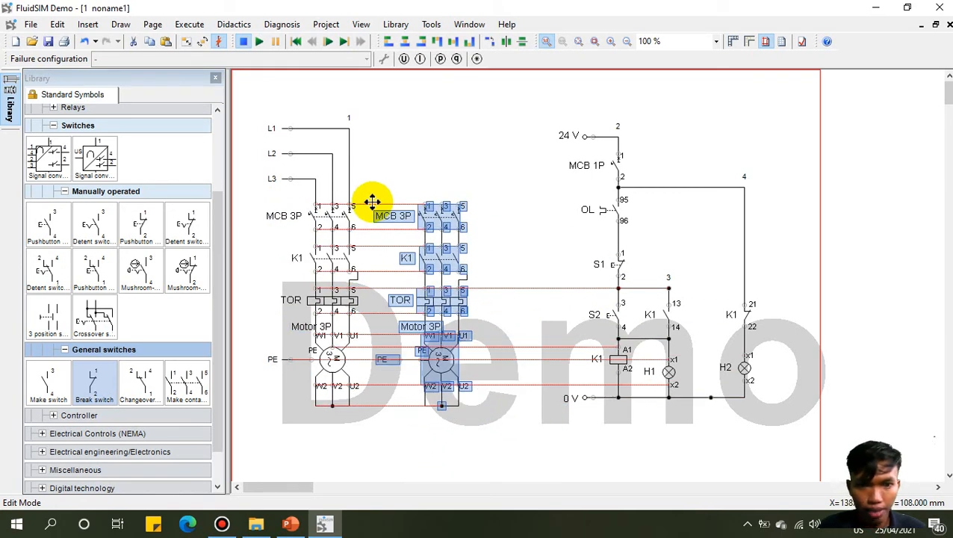
{"action": "left_click", "coordinate": [372, 202]}
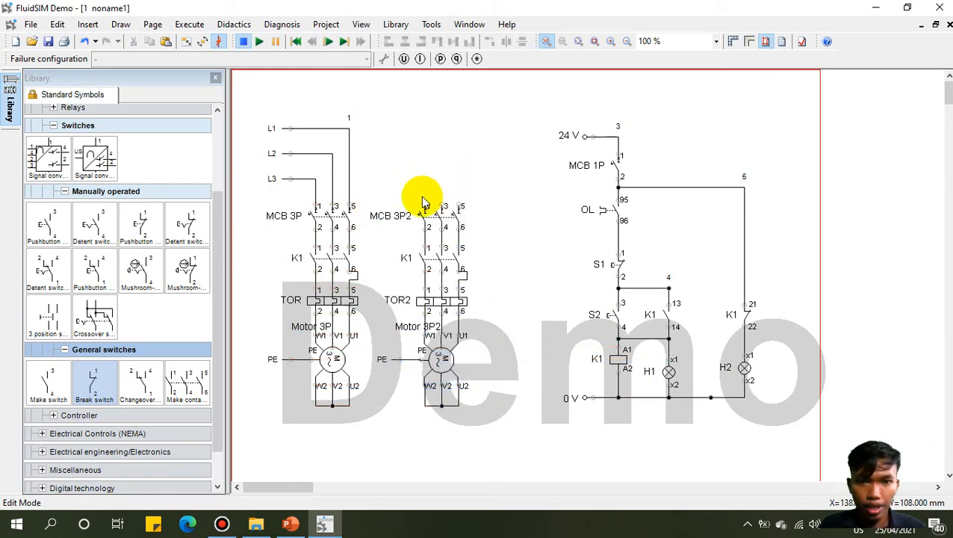
{"action": "left_click_drag", "start_coordinate": [425, 203], "coordinate": [314, 180]}
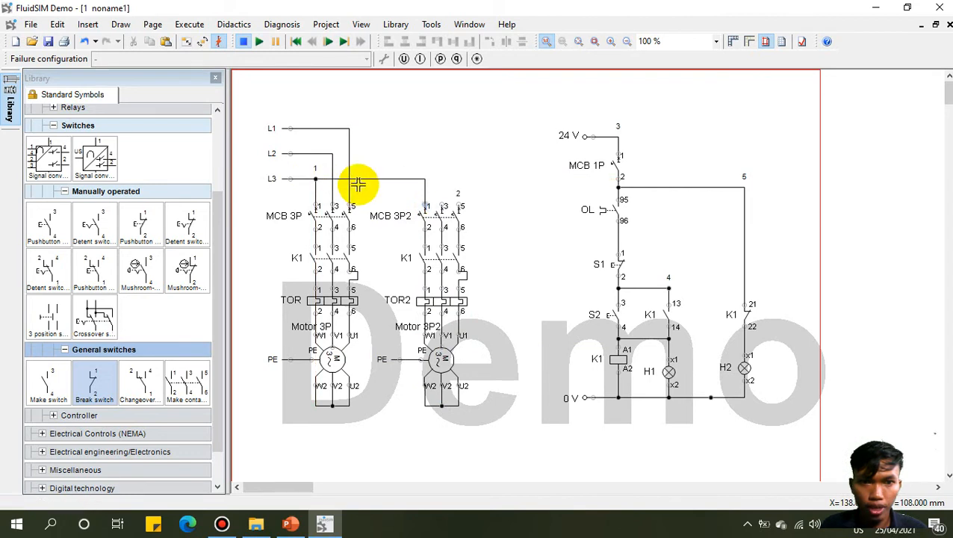
{"action": "left_click_drag", "start_coordinate": [440, 204], "coordinate": [332, 154]}
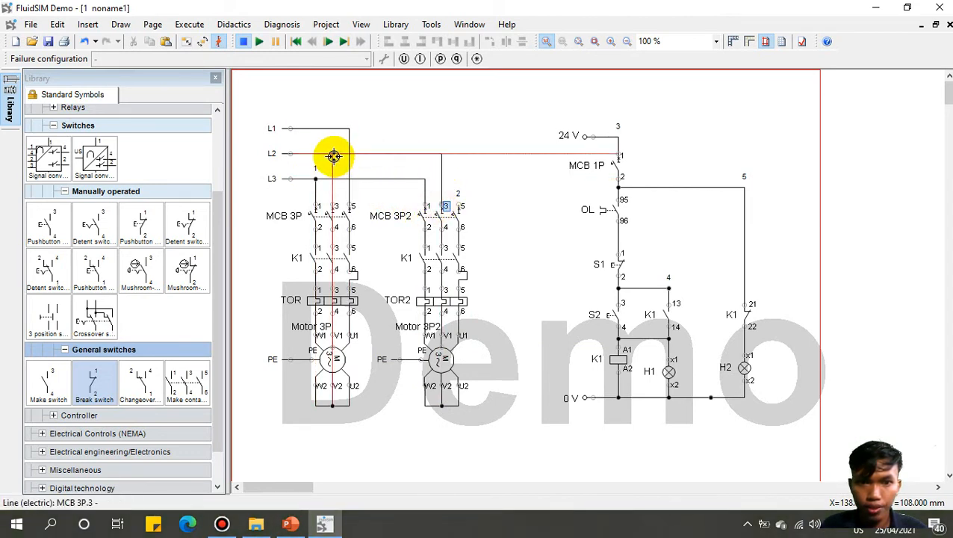
{"action": "left_click_drag", "start_coordinate": [457, 206], "coordinate": [349, 129]}
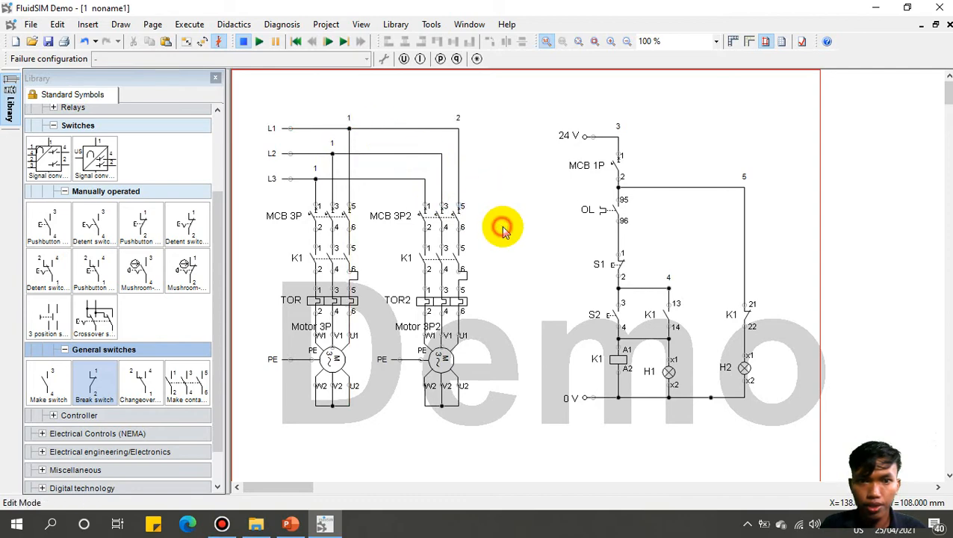
Step: Confirm the copied break contact's Main Component remains K1
{"action": "double_click", "coordinate": [427, 256]}
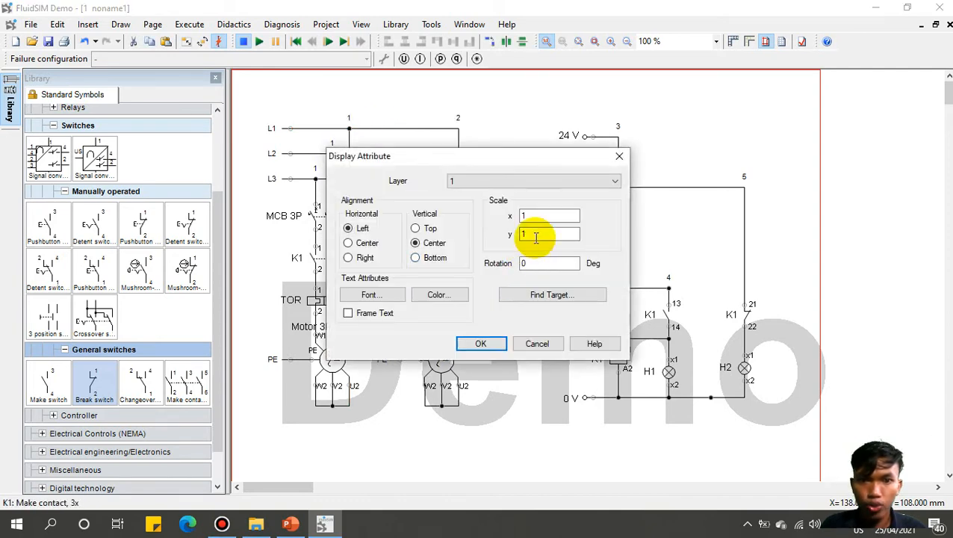
{"action": "left_click", "coordinate": [619, 156]}
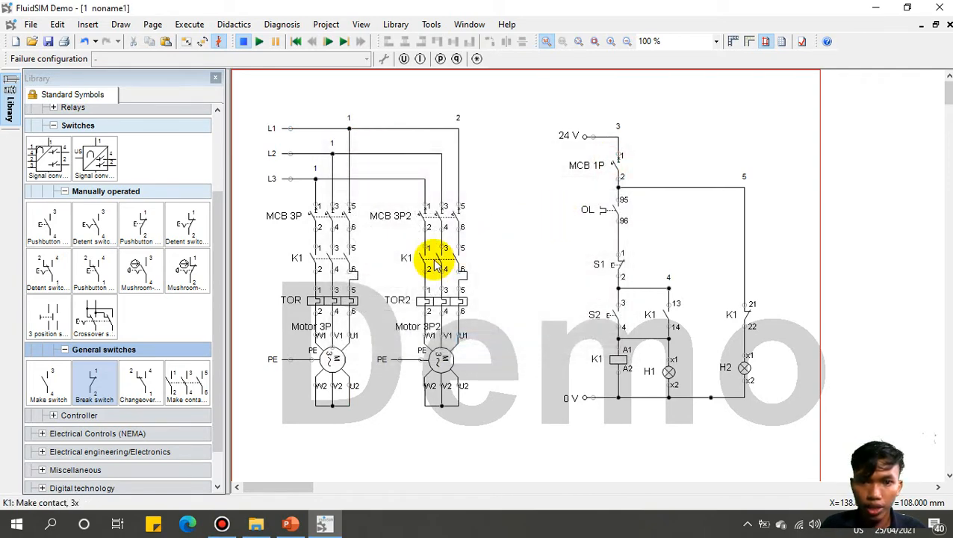
{"action": "double_click", "coordinate": [433, 261]}
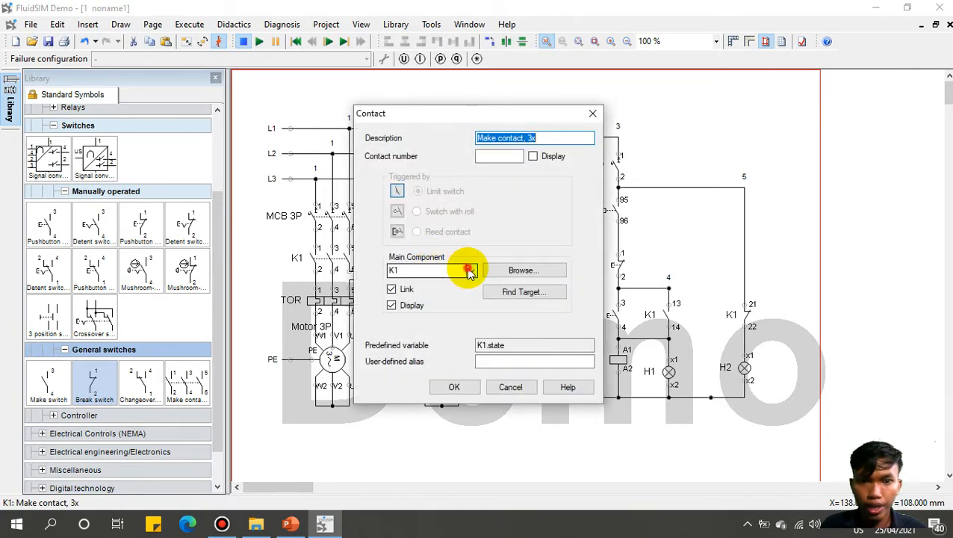
{"action": "left_click", "coordinate": [468, 272]}
{"action": "left_click", "coordinate": [469, 271]}
{"action": "left_click", "coordinate": [592, 113]}
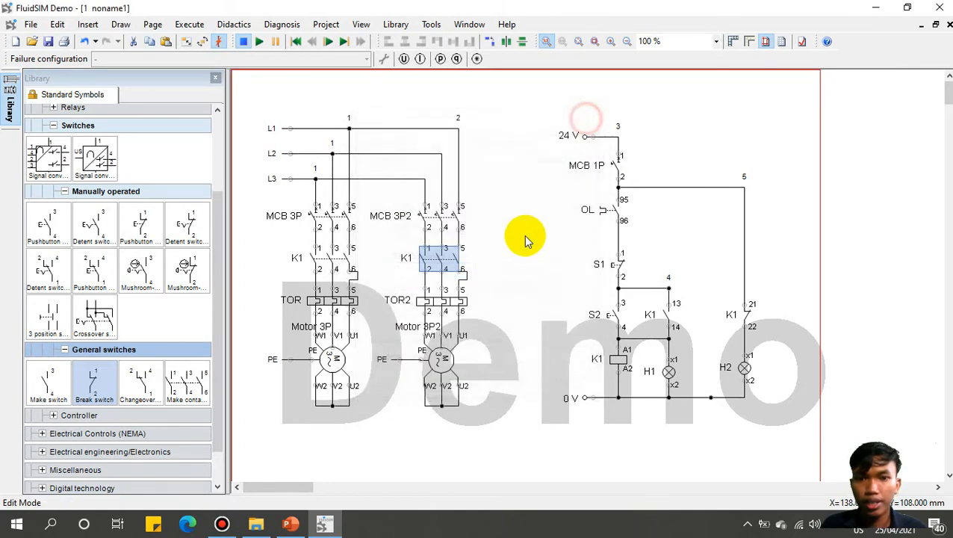
Step: Move the K1 21/22 break contact and lamp H2 further right, aligned with the 0 V line
{"action": "left_click", "coordinate": [523, 235]}
{"action": "left_click", "coordinate": [771, 413]}
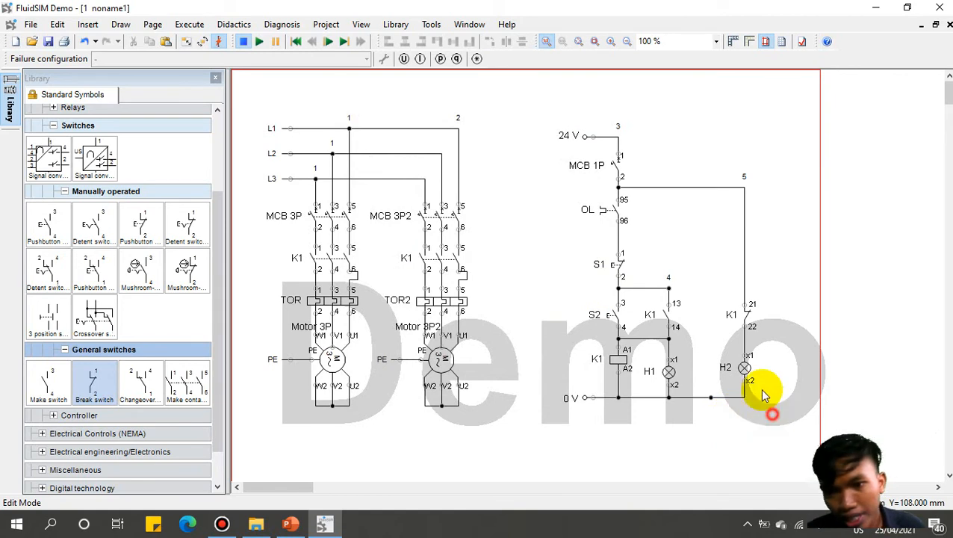
{"action": "left_click_drag", "start_coordinate": [762, 395], "coordinate": [695, 158]}
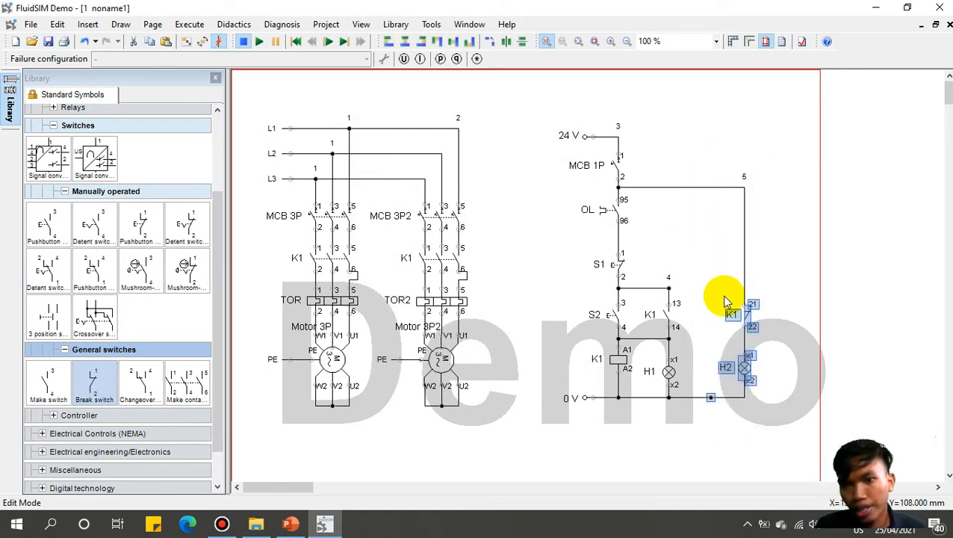
{"action": "left_click_drag", "start_coordinate": [747, 317], "coordinate": [811, 315]}
{"action": "left_click", "coordinate": [872, 300]}
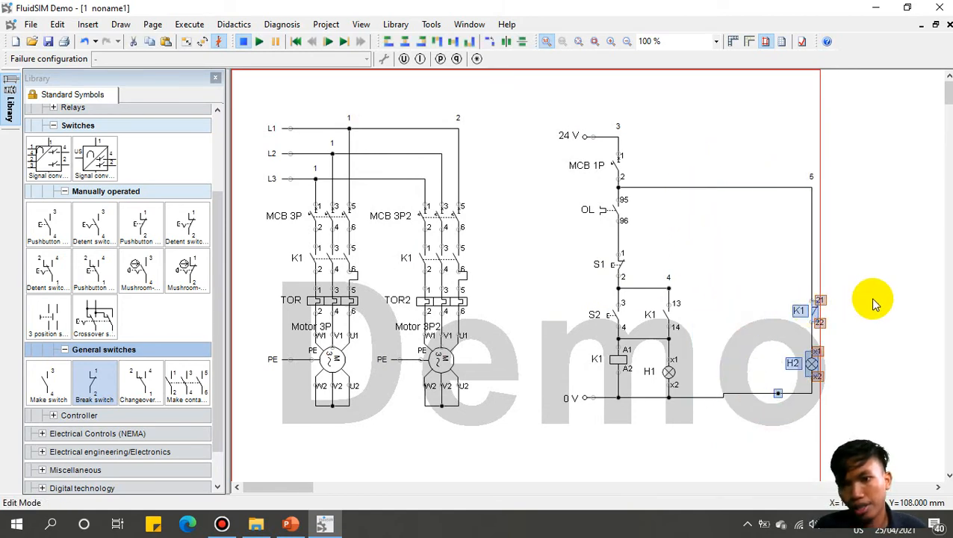
{"action": "left_click_drag", "start_coordinate": [872, 429], "coordinate": [723, 255]}
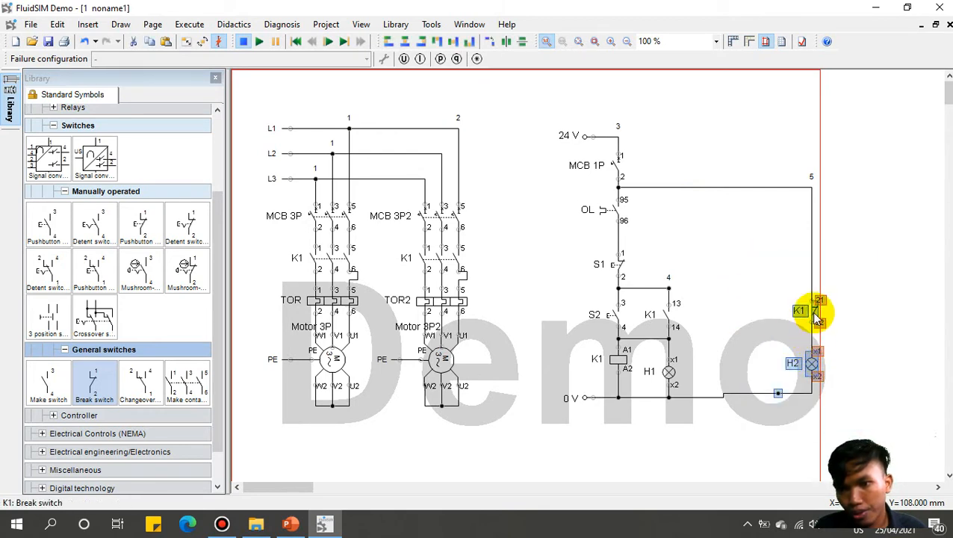
{"action": "mouse_move", "coordinate": [817, 312]}
{"action": "left_mouse_down"}
{"action": "mouse_move", "coordinate": [813, 325]}
{"action": "mouse_move", "coordinate": [813, 313]}
{"action": "left_mouse_up"}
{"action": "left_click", "coordinate": [872, 339]}
{"action": "left_click", "coordinate": [721, 319]}
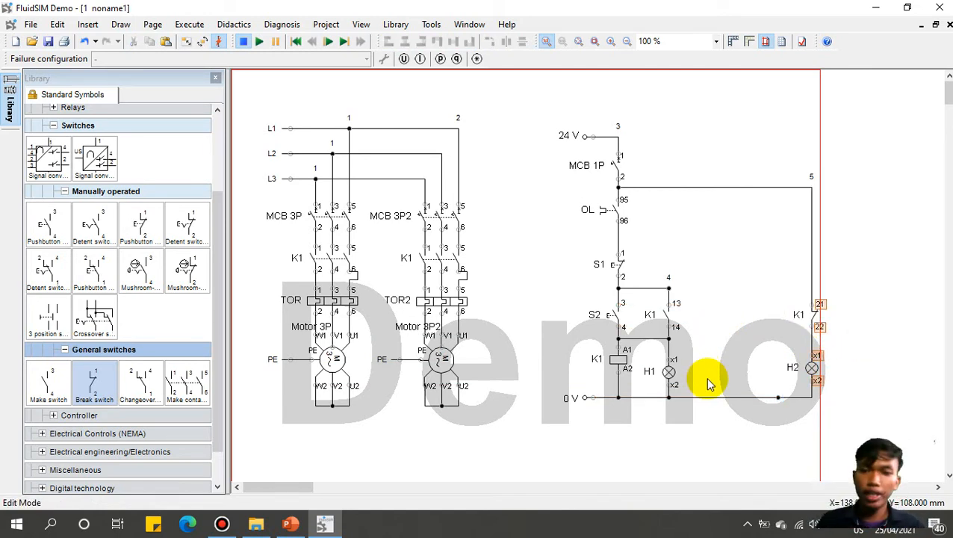
Step: Select the K1 13/14 contact with lamp H1, then box-select the whole control circuit
{"action": "left_click_drag", "start_coordinate": [706, 378], "coordinate": [645, 274]}
{"action": "left_click", "coordinate": [755, 322]}
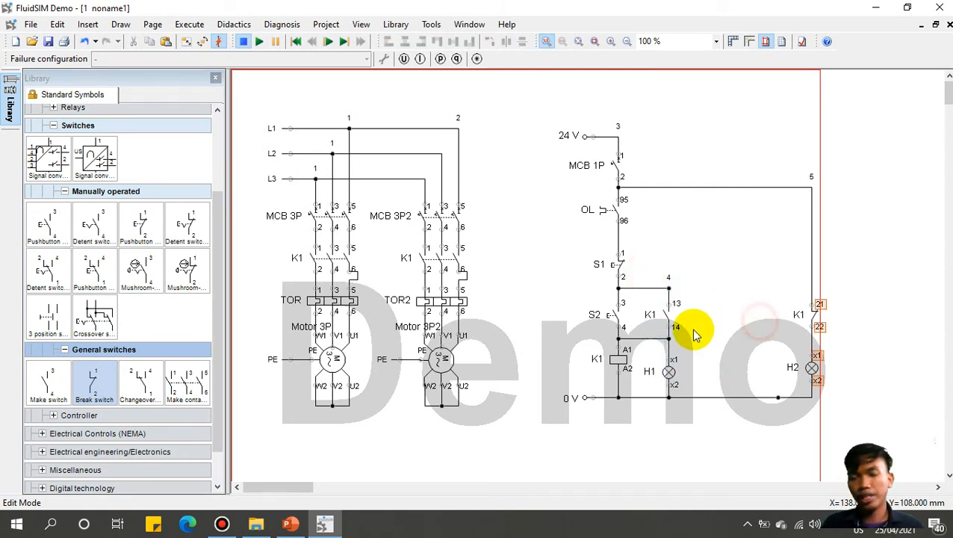
{"action": "left_click", "coordinate": [667, 316]}
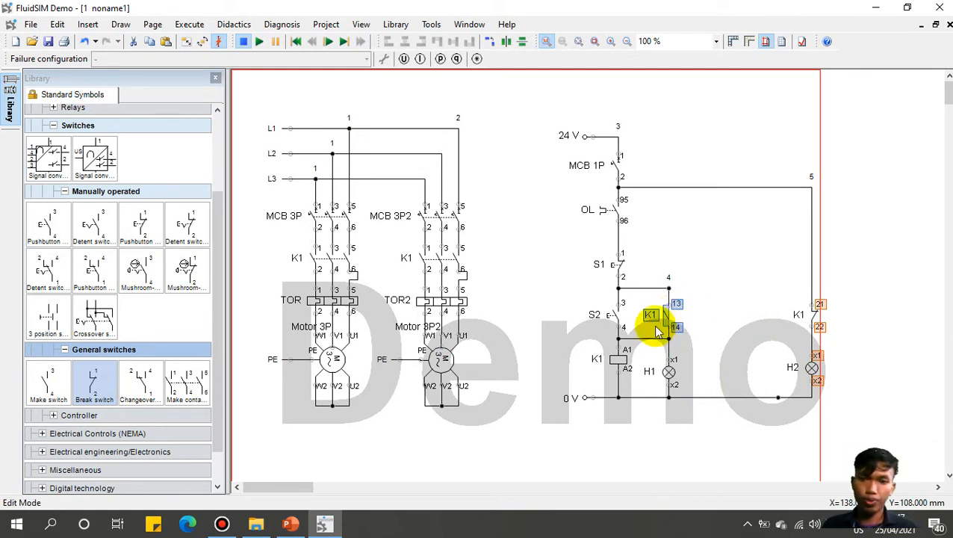
{"action": "left_click_drag", "start_coordinate": [721, 380], "coordinate": [577, 286]}
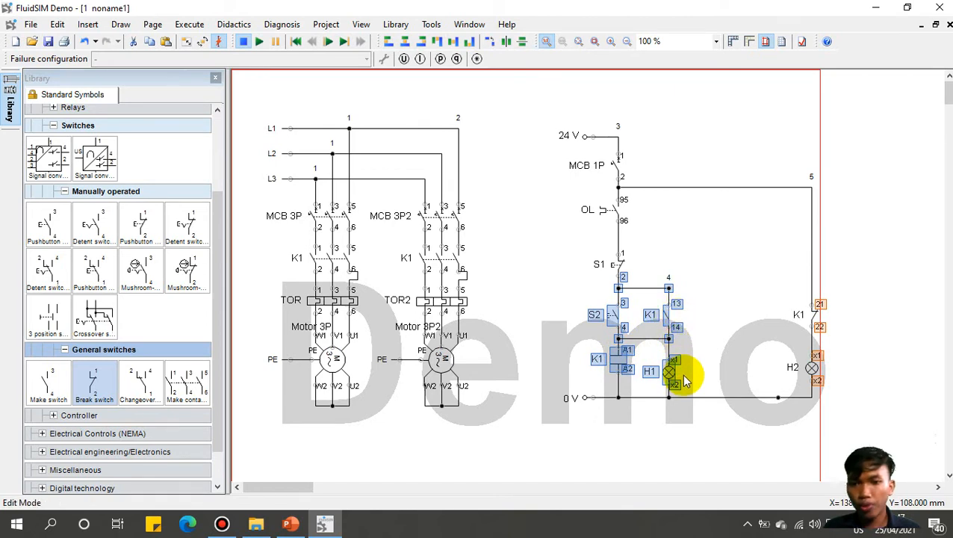
{"action": "mouse_move", "coordinate": [681, 381]}
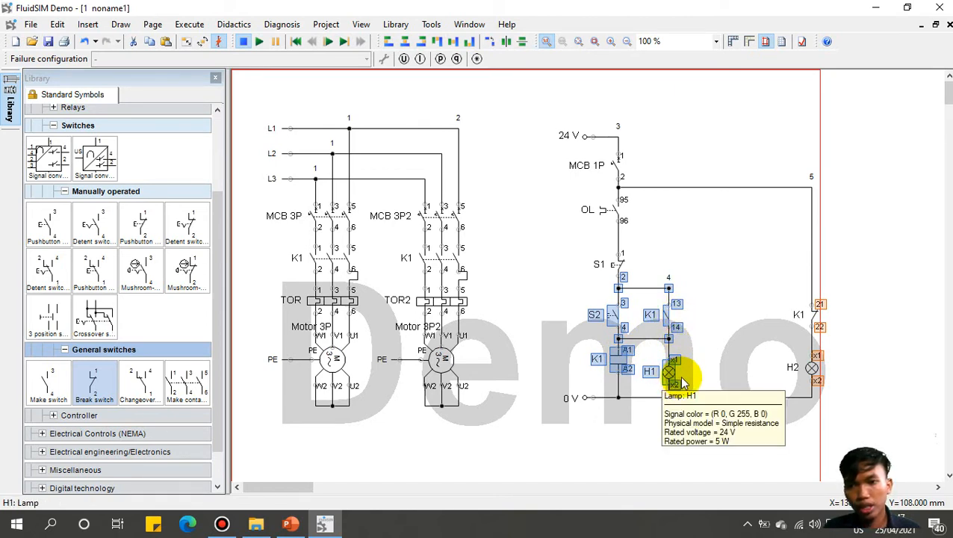
{"action": "left_click", "coordinate": [815, 322]}
{"action": "left_click_drag", "start_coordinate": [904, 437], "coordinate": [531, 108]}
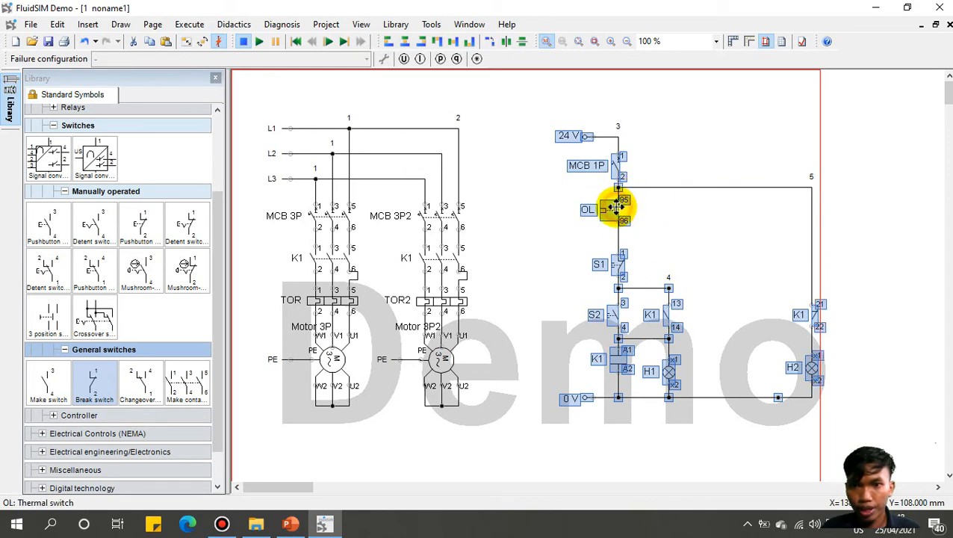
Step: Shift the control circuit left and copy S2 as pushbutton S3, wired to K1 terminal 4's node
{"action": "left_click_drag", "start_coordinate": [614, 209], "coordinate": [563, 209]}
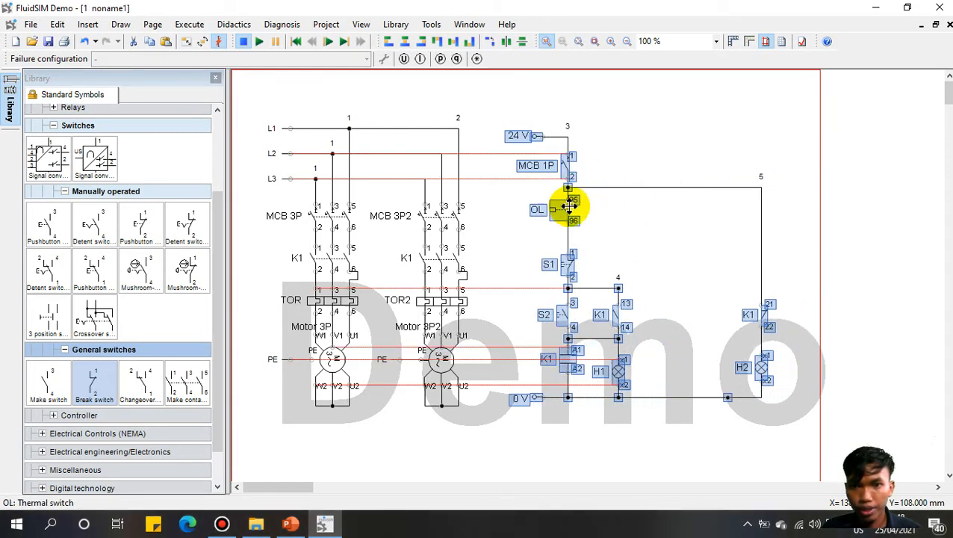
{"action": "left_click", "coordinate": [658, 162]}
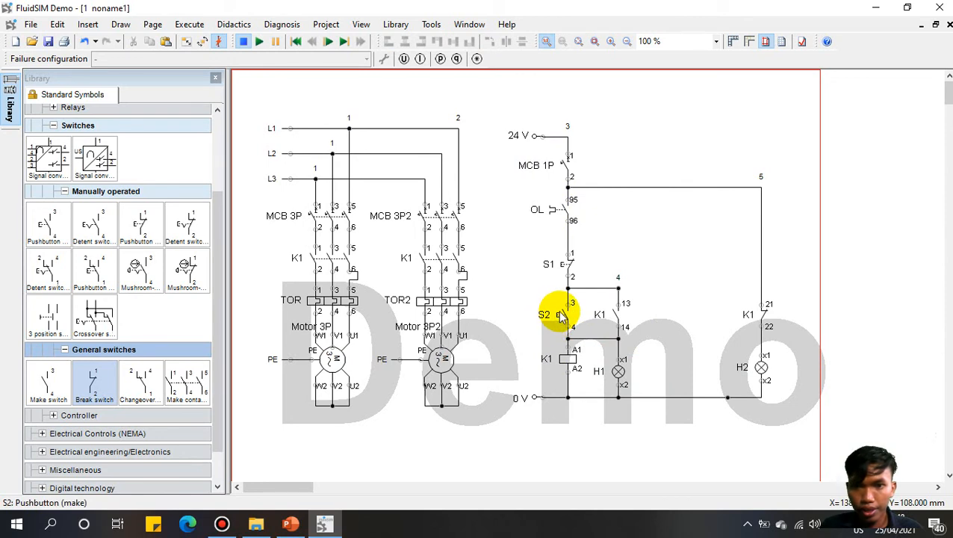
{"action": "left_click_drag", "start_coordinate": [559, 313], "coordinate": [617, 287]}
{"action": "left_click_drag", "start_coordinate": [668, 306], "coordinate": [618, 287]}
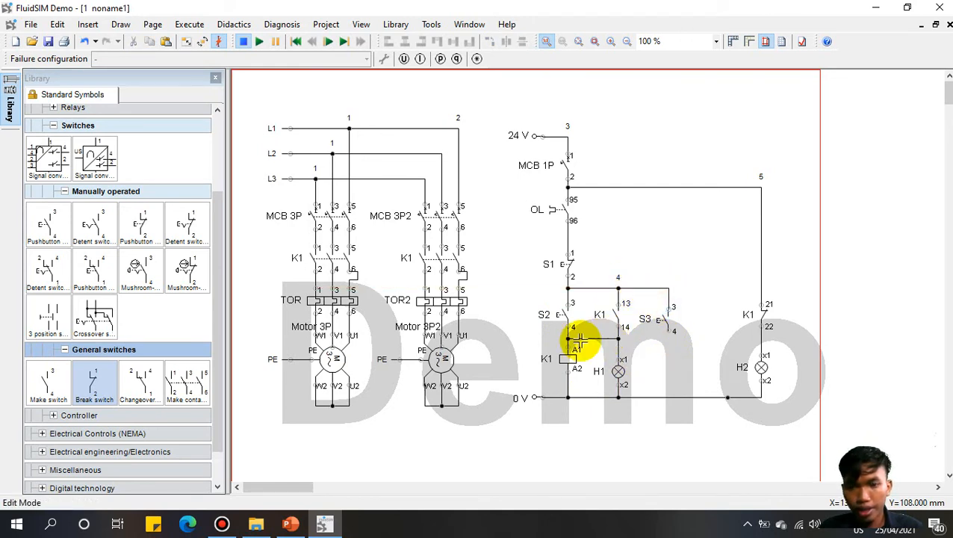
Step: Copy the K1 coil below S3 as coil K2 and wire its A2 terminal to 0 V
{"action": "left_click", "coordinate": [571, 360]}
{"action": "left_click_drag", "start_coordinate": [599, 360], "coordinate": [646, 347]}
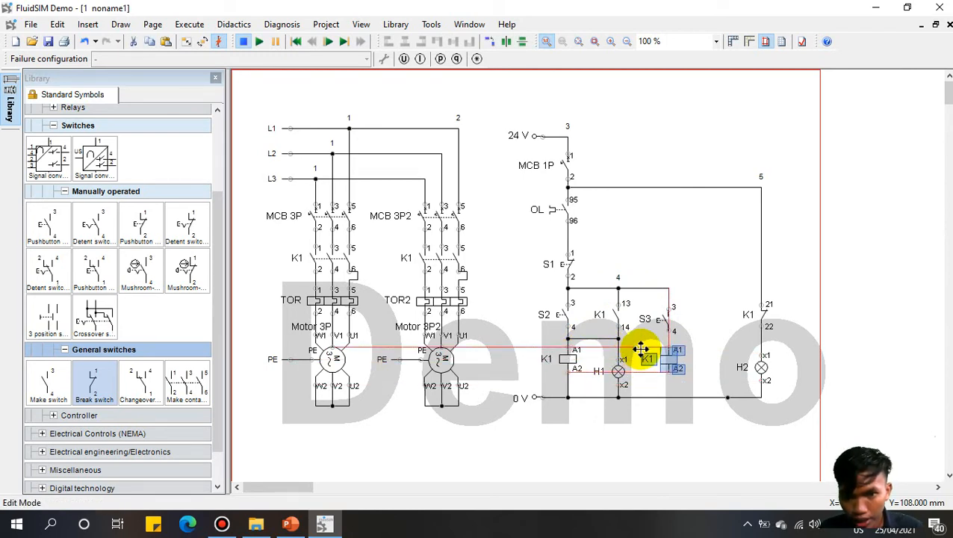
{"action": "double_click", "coordinate": [671, 373]}
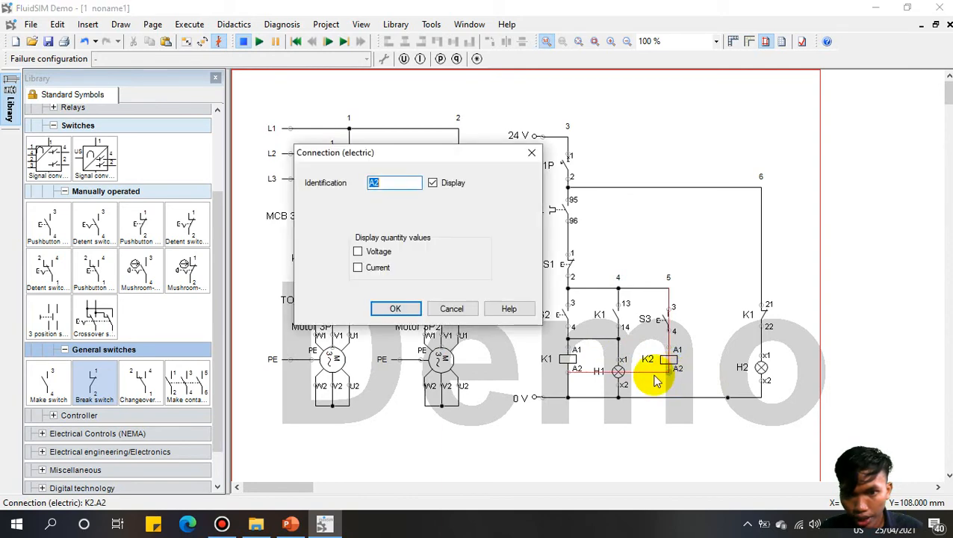
{"action": "left_click", "coordinate": [531, 155]}
{"action": "left_click_drag", "start_coordinate": [666, 369], "coordinate": [665, 398]}
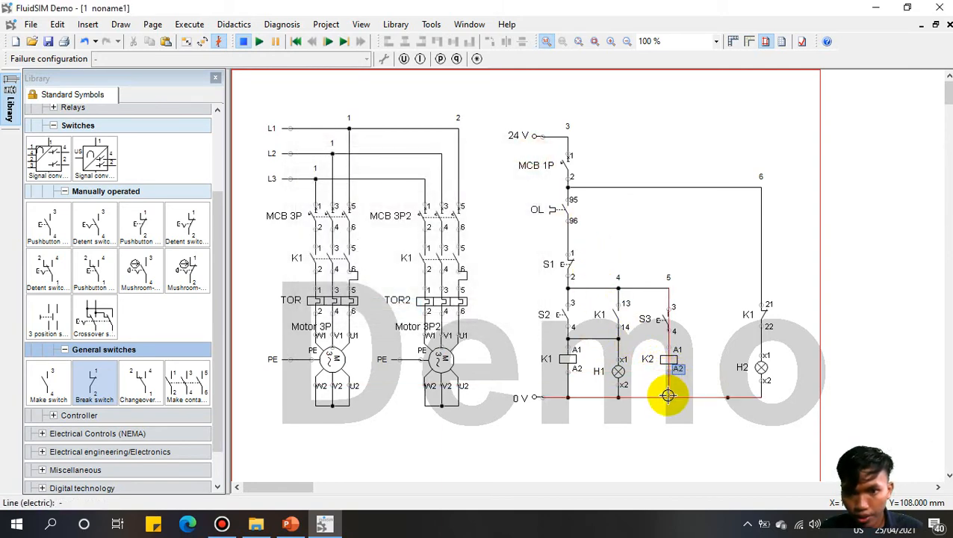
Step: Reassign motor 2's main contacts to Main Component K2
{"action": "double_click", "coordinate": [428, 248]}
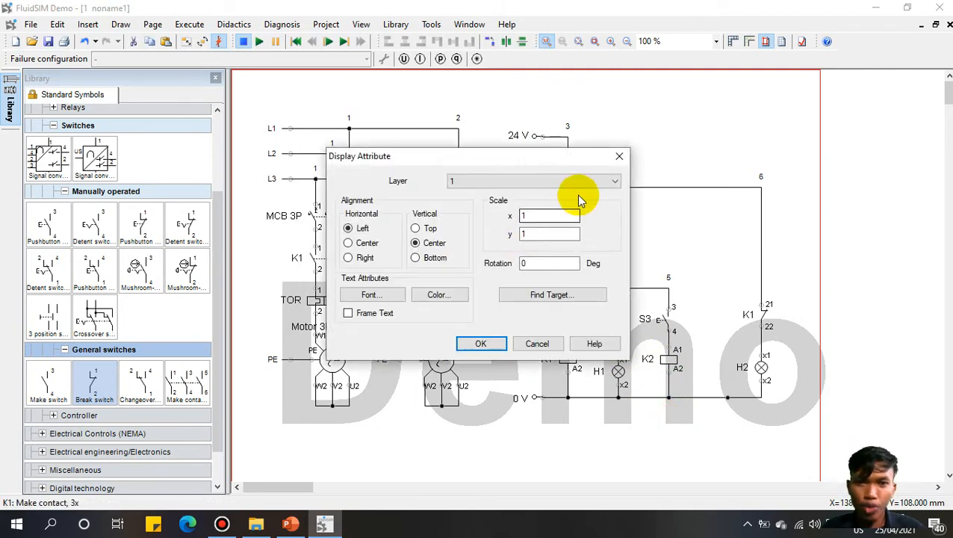
{"action": "left_click", "coordinate": [611, 157]}
{"action": "left_click", "coordinate": [447, 259]}
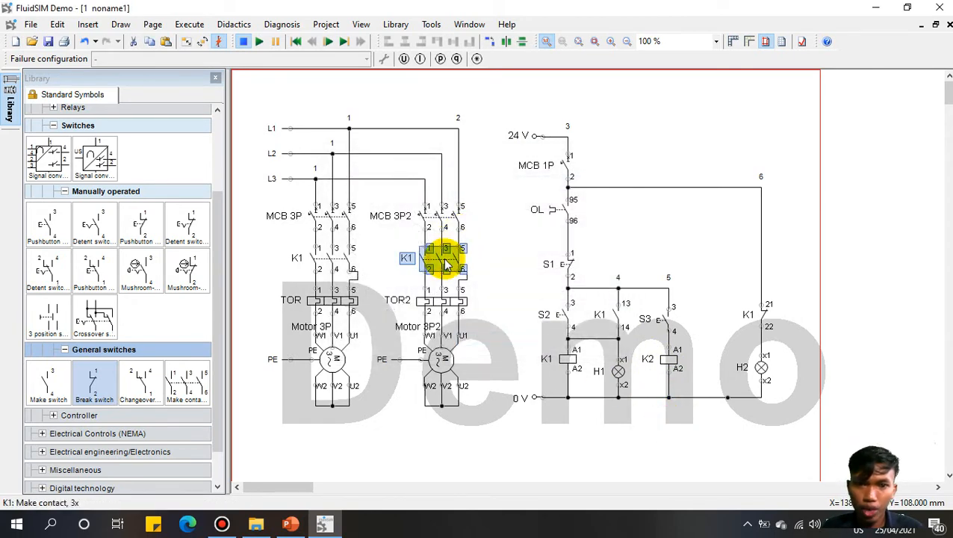
{"action": "double_click", "coordinate": [444, 258]}
{"action": "left_click", "coordinate": [471, 270]}
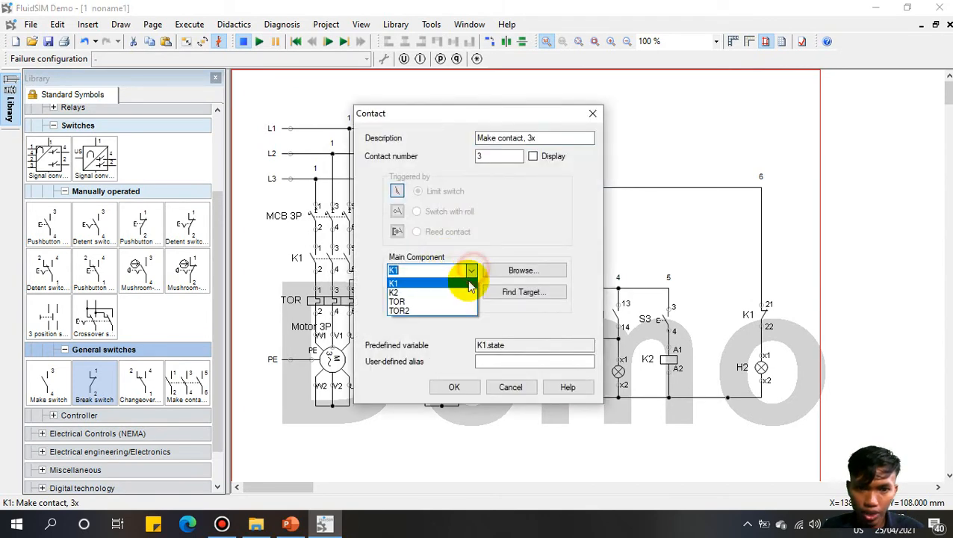
{"action": "left_click", "coordinate": [461, 293]}
{"action": "left_click", "coordinate": [454, 386]}
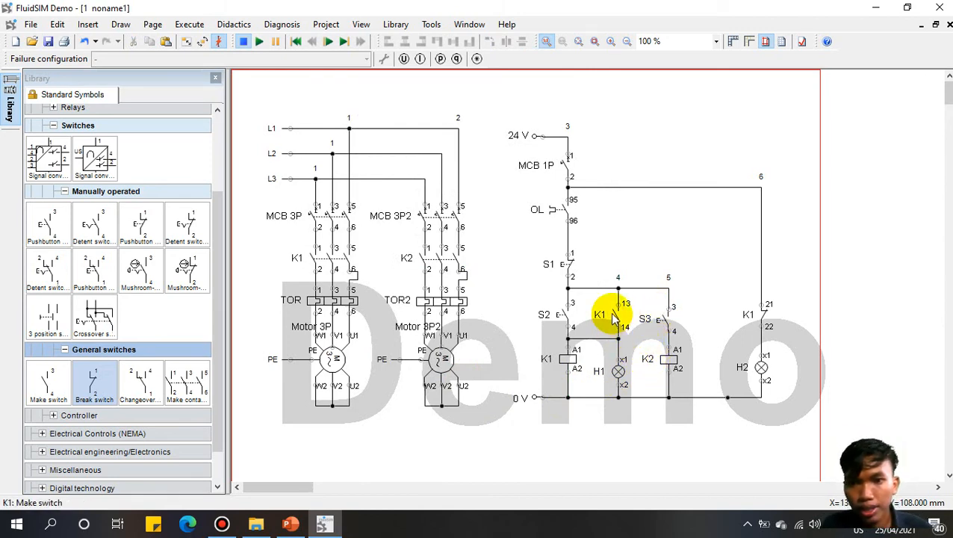
Step: Copy the holding contact as 33/34 beside S3 and lamp H1 as H3, wiring them to S3 and 0 V
{"action": "left_click", "coordinate": [611, 314]}
{"action": "left_click_drag", "start_coordinate": [614, 318], "coordinate": [670, 283]}
{"action": "left_click", "coordinate": [714, 272]}
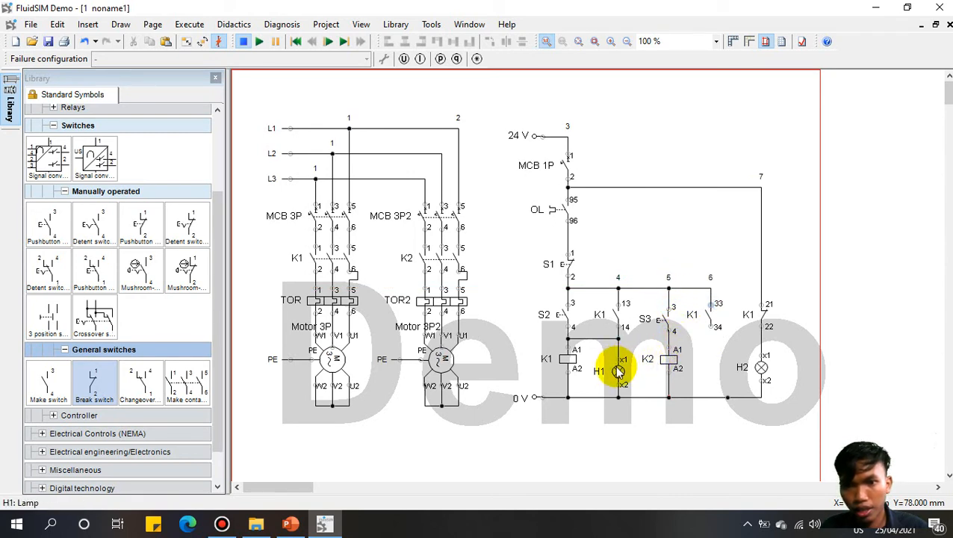
{"action": "left_click_drag", "start_coordinate": [624, 379], "coordinate": [684, 351]}
{"action": "left_click", "coordinate": [723, 437]}
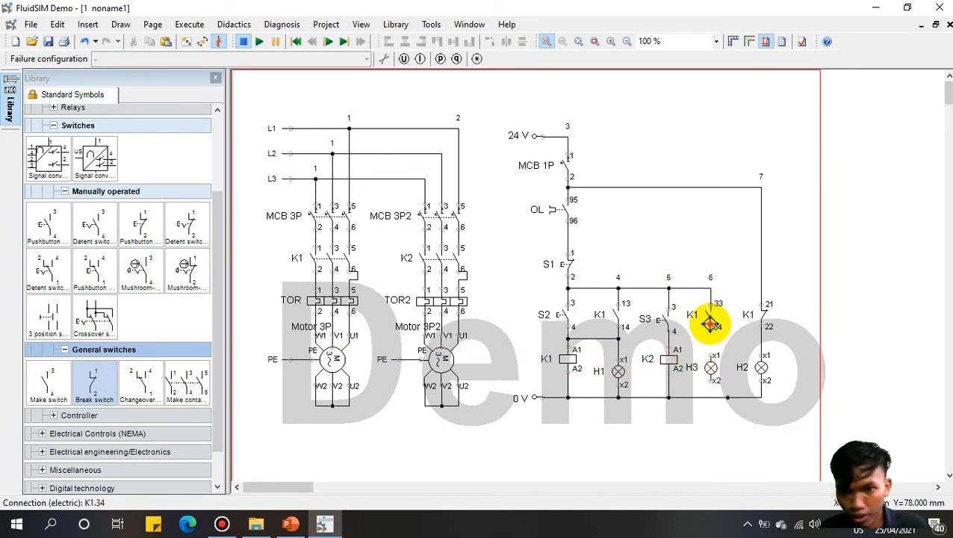
{"action": "mouse_move", "coordinate": [711, 324]}
{"action": "left_mouse_down"}
{"action": "mouse_move", "coordinate": [668, 340]}
{"action": "mouse_move", "coordinate": [711, 339]}
{"action": "left_mouse_up"}
{"action": "left_click_drag", "start_coordinate": [710, 378], "coordinate": [710, 397]}
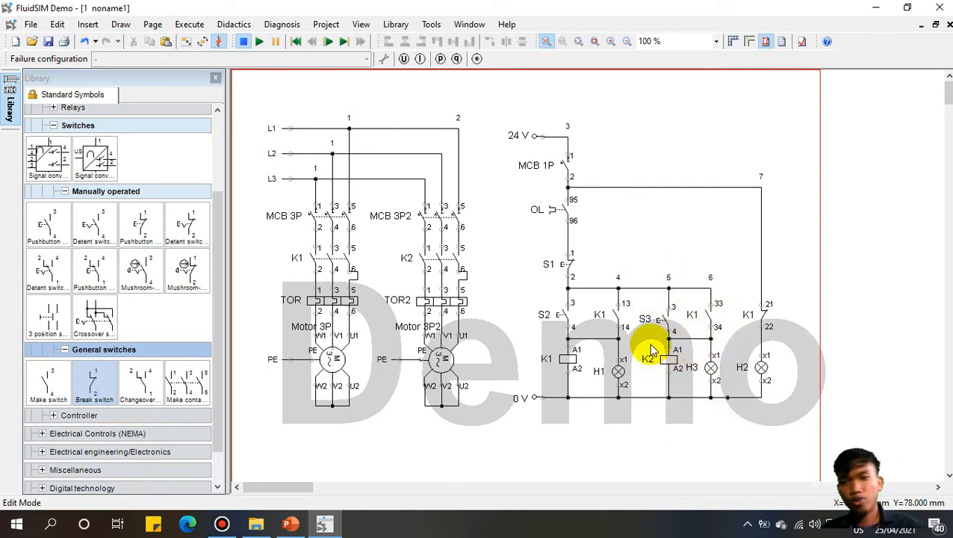
Step: Assign the new 33/34 holding contact to Main Component K2
{"action": "double_click", "coordinate": [709, 317]}
{"action": "left_click", "coordinate": [473, 275]}
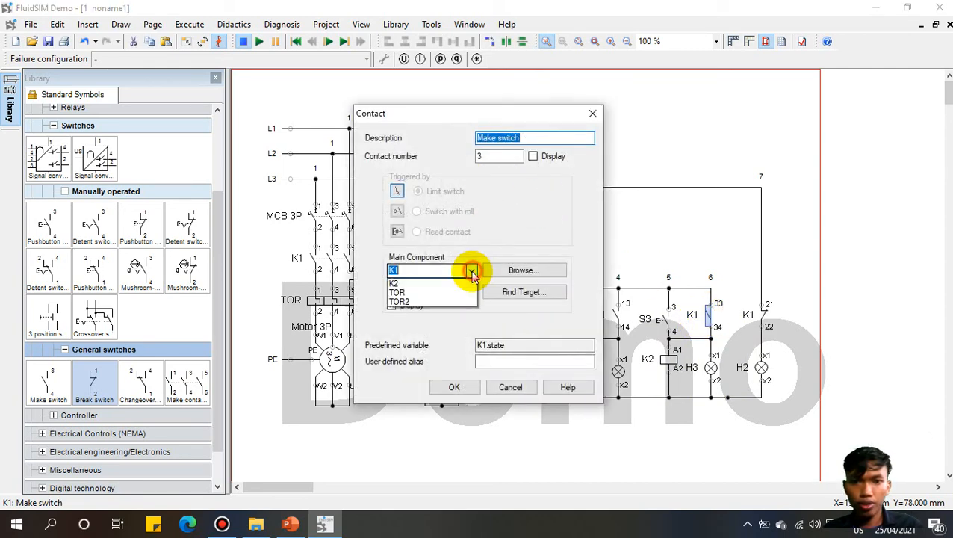
{"action": "left_click", "coordinate": [463, 292]}
{"action": "left_click", "coordinate": [465, 388]}
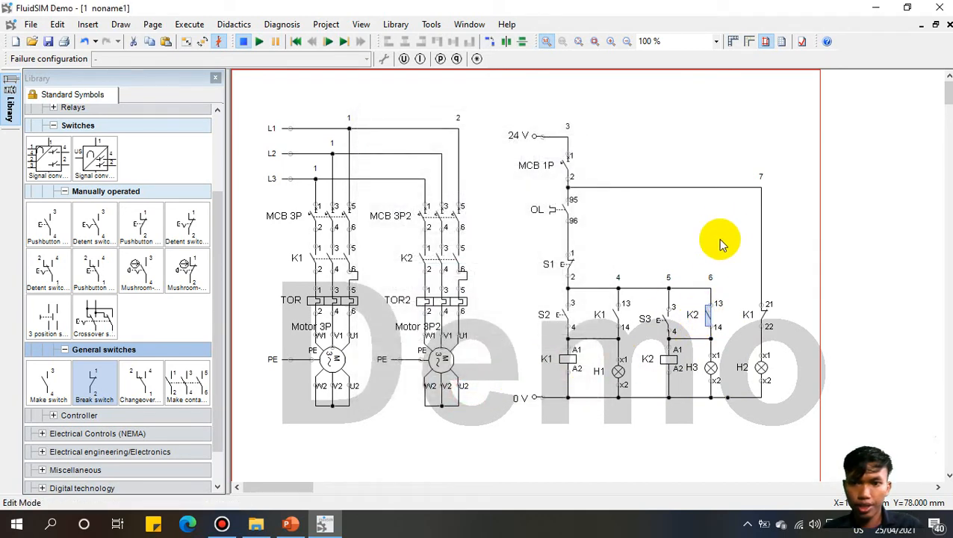
{"action": "left_click", "coordinate": [720, 223]}
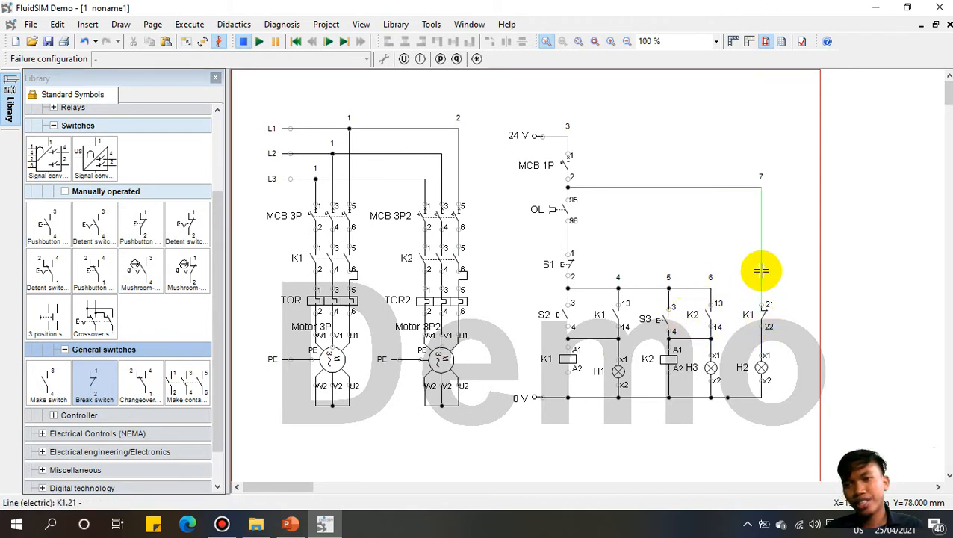
Step: Add a K2 break contact above K1 21/22 and wire it to MCB 1P terminal 2
{"action": "left_click", "coordinate": [765, 318]}
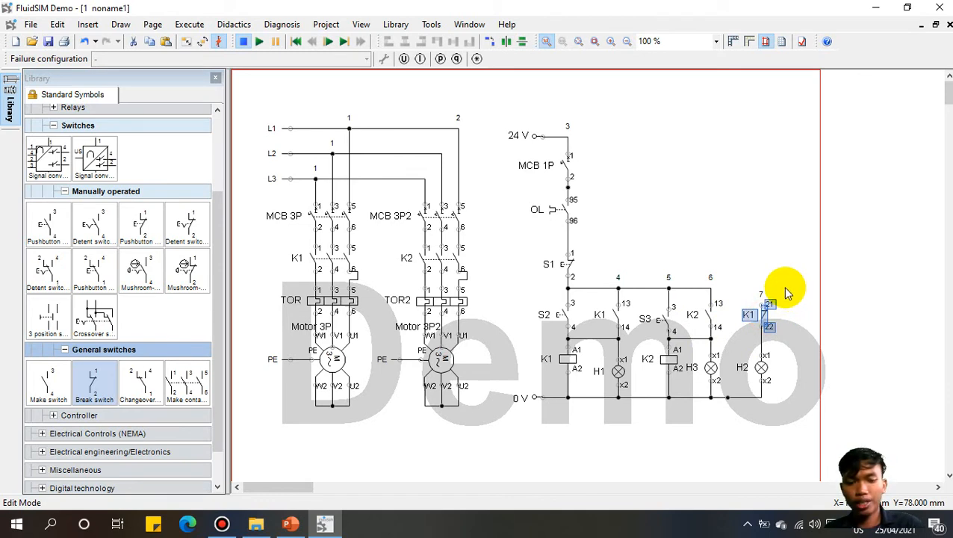
{"action": "key", "text": "ctrl+v"}
{"action": "left_click", "coordinate": [740, 244]}
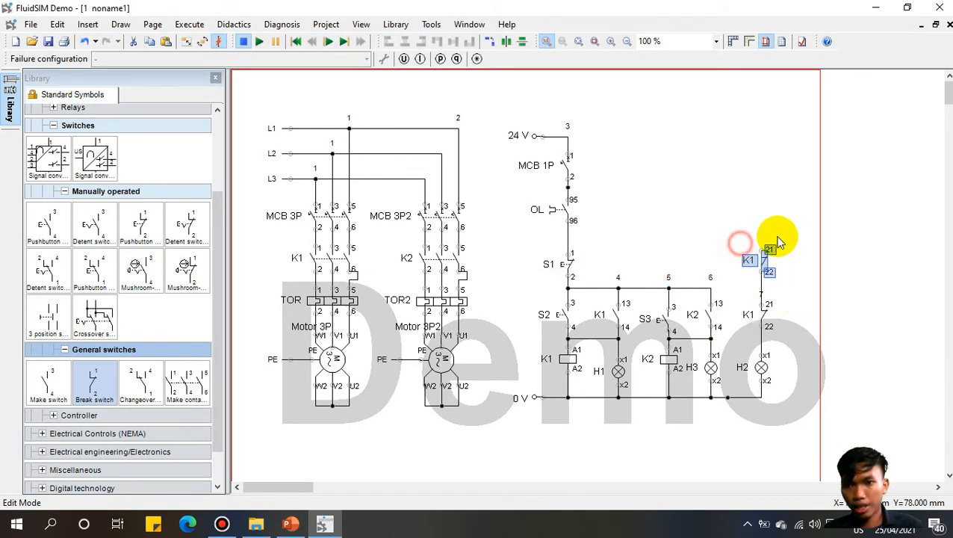
{"action": "left_click", "coordinate": [789, 220]}
{"action": "double_click", "coordinate": [762, 261]}
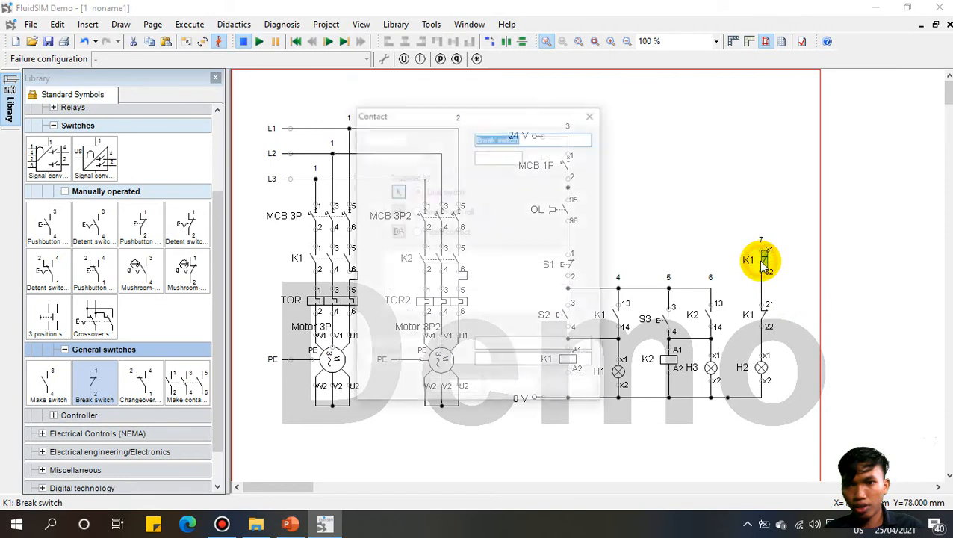
{"action": "left_click", "coordinate": [472, 270]}
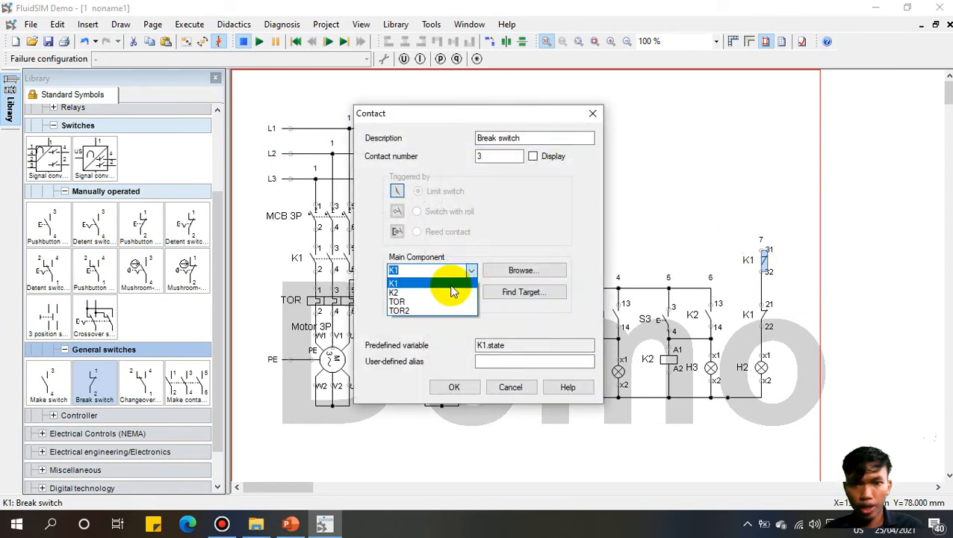
{"action": "left_click", "coordinate": [431, 283]}
{"action": "left_click", "coordinate": [453, 386]}
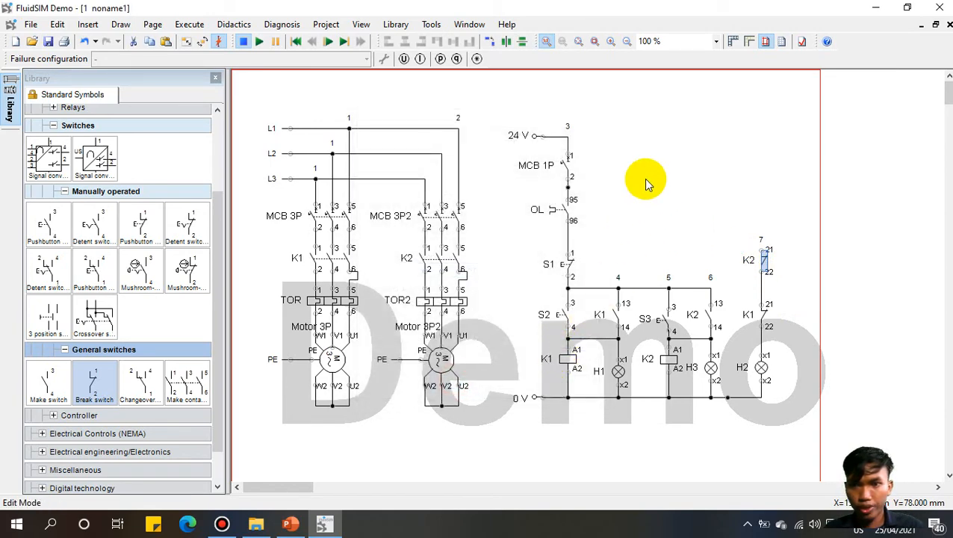
{"action": "left_click_drag", "start_coordinate": [761, 249], "coordinate": [569, 187]}
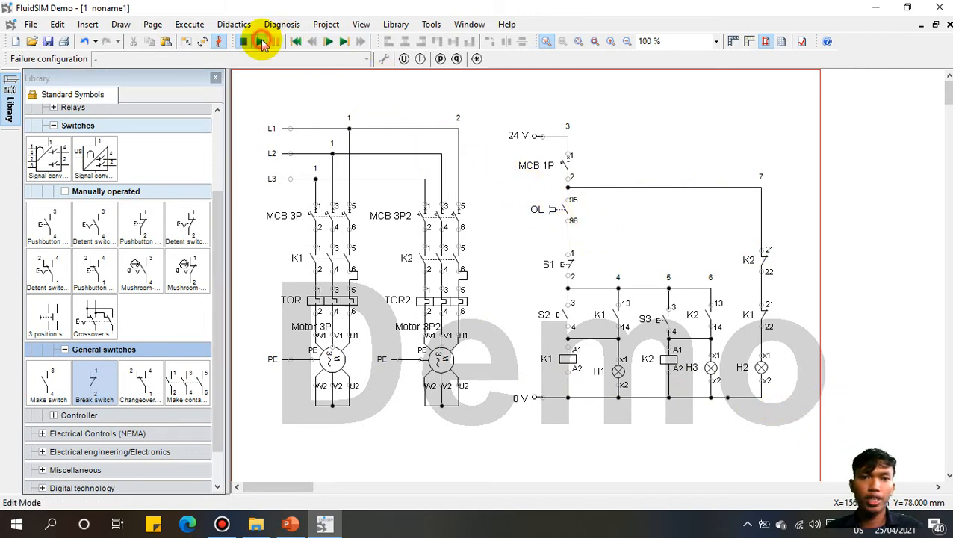
Step: Simulate the circuit, testing S2, S3, S1 and the OL overload trip, then stop
{"action": "key", "text": "F9"}
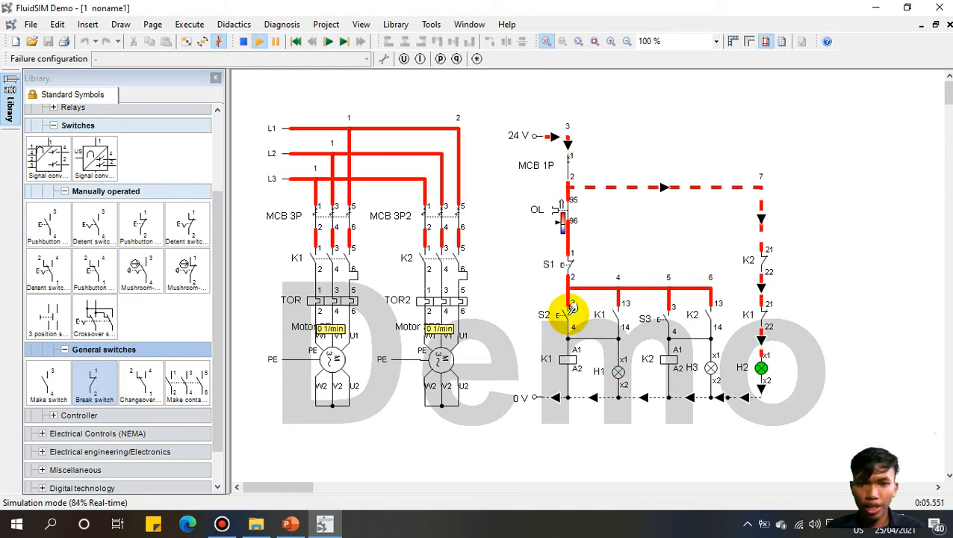
{"action": "left_click", "coordinate": [572, 308]}
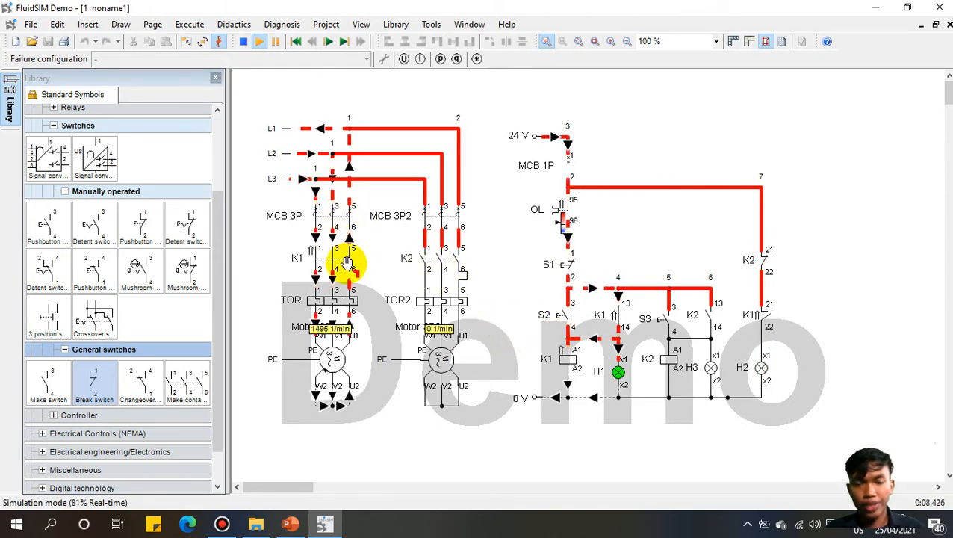
{"action": "left_click", "coordinate": [669, 315]}
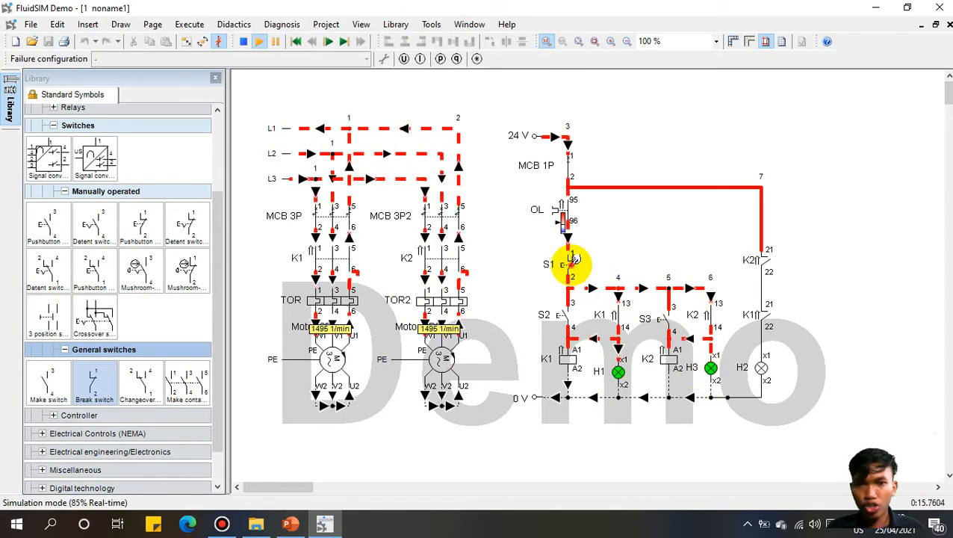
{"action": "left_click", "coordinate": [571, 261]}
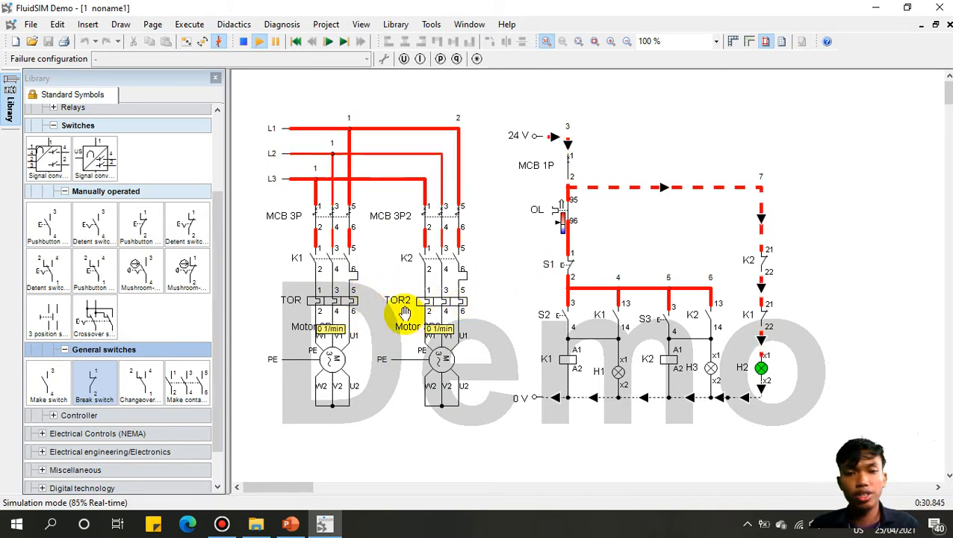
{"action": "left_click", "coordinate": [561, 233]}
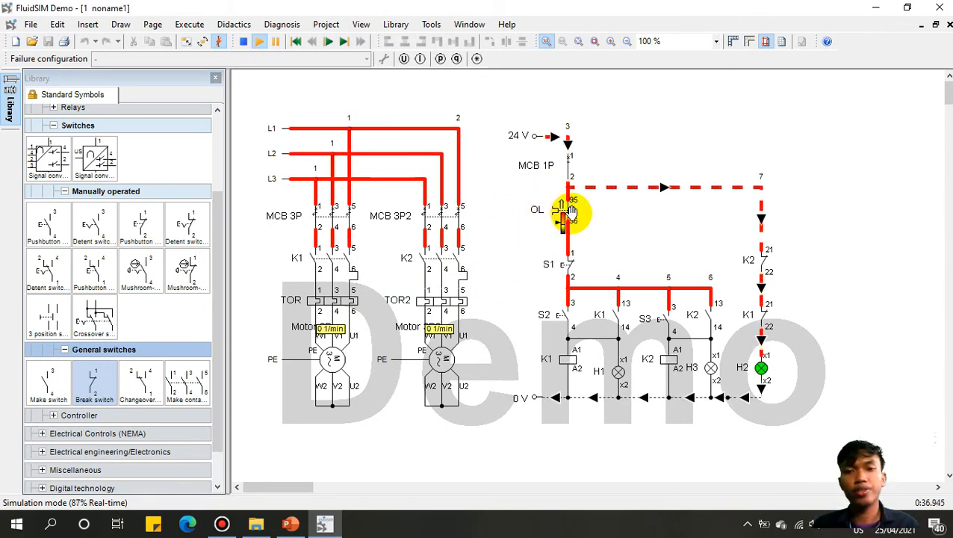
{"action": "left_click", "coordinate": [243, 41]}
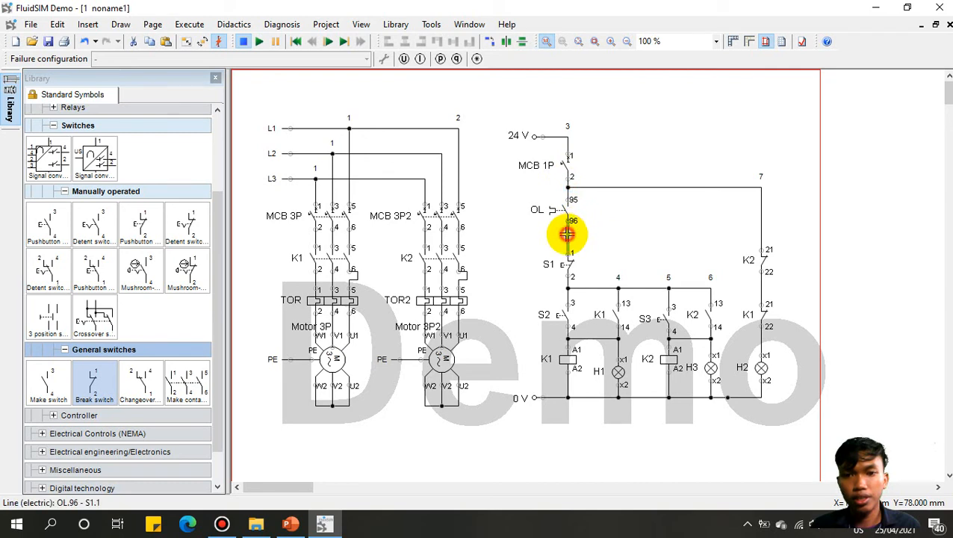
Step: Move the 24 V source, MCB 1P and OL contact upward to make room
{"action": "left_click", "coordinate": [567, 234]}
{"action": "left_click_drag", "start_coordinate": [491, 110], "coordinate": [642, 228]}
{"action": "mouse_move", "coordinate": [564, 188]}
{"action": "left_mouse_down"}
{"action": "mouse_move", "coordinate": [557, 166]}
{"action": "mouse_move", "coordinate": [572, 171]}
{"action": "mouse_move", "coordinate": [565, 161]}
{"action": "mouse_move", "coordinate": [560, 171]}
{"action": "left_mouse_up"}
{"action": "left_click", "coordinate": [626, 190]}
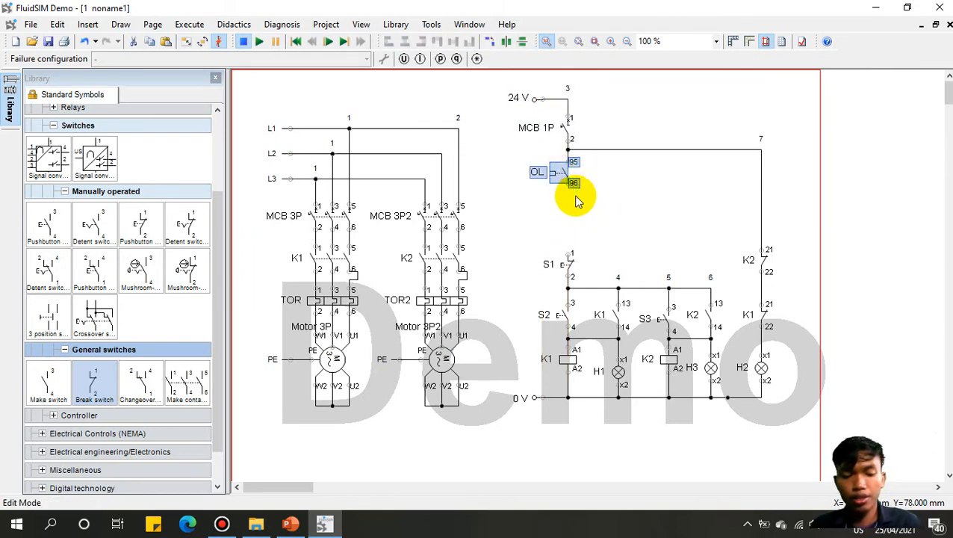
Step: Paste a copy of OL below it as OL2 in series, then start the simulation
{"action": "key", "text": "ctrl+v"}
{"action": "left_click", "coordinate": [531, 199]}
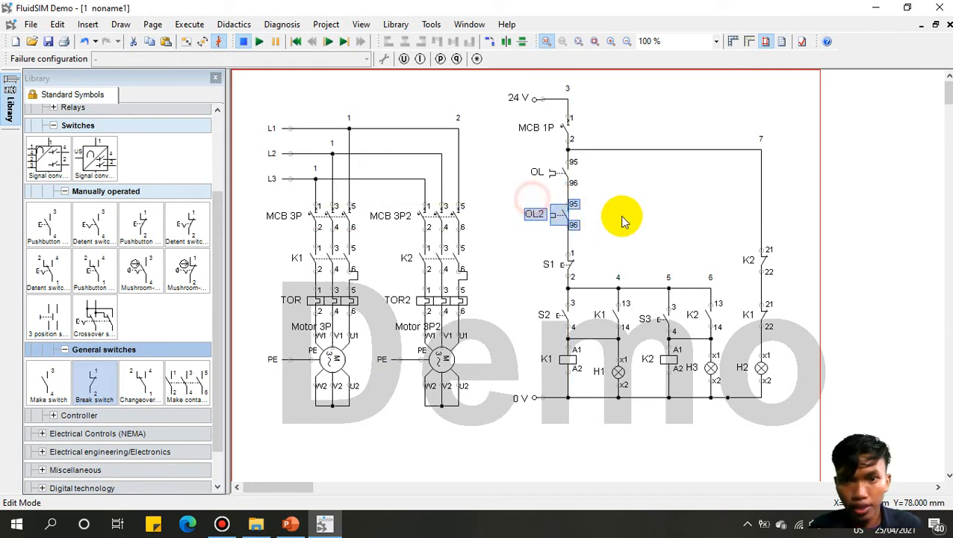
{"action": "left_click", "coordinate": [611, 217]}
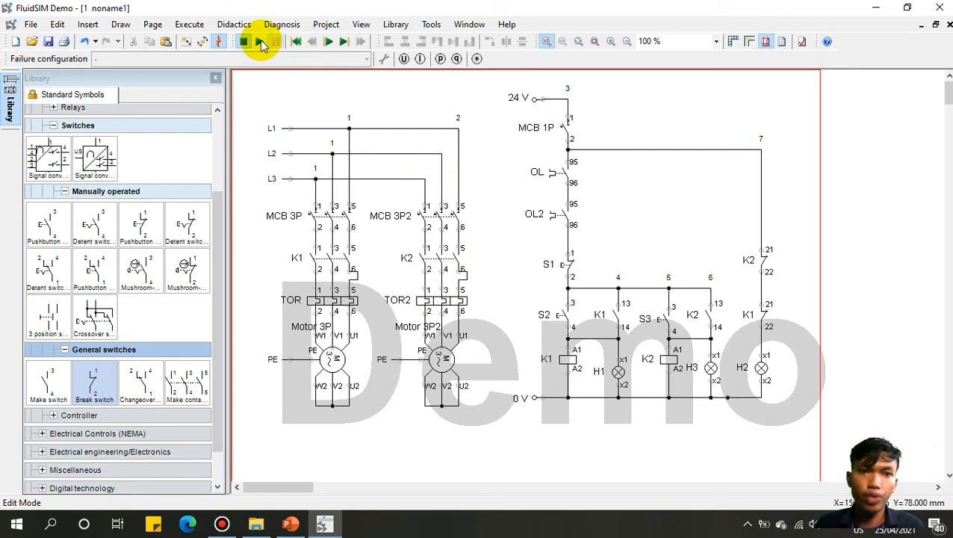
{"action": "left_click", "coordinate": [259, 41]}
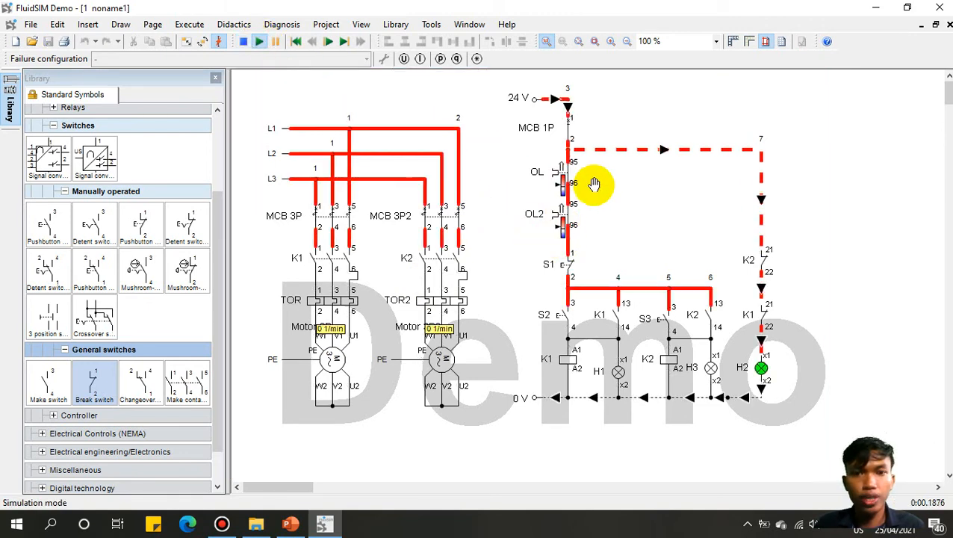
Step: Start motor 1 with S2 and motor 2 with S3, stop both with S1, then end the simulation
{"action": "left_click", "coordinate": [568, 310]}
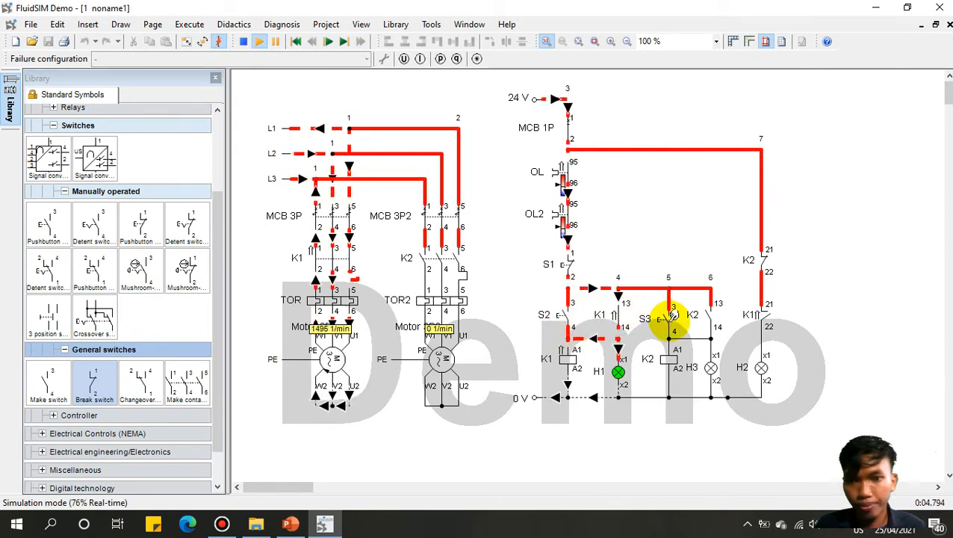
{"action": "left_click", "coordinate": [673, 314]}
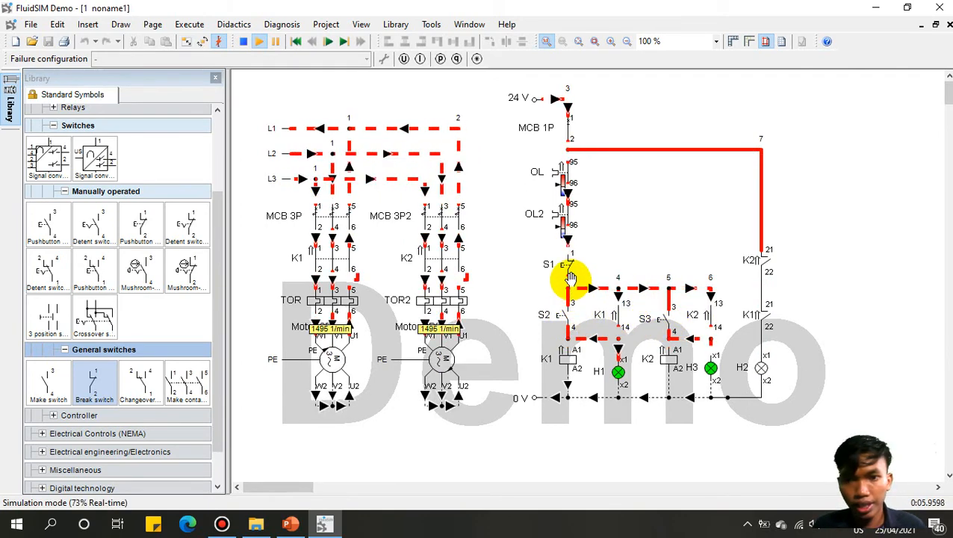
{"action": "left_click", "coordinate": [565, 264]}
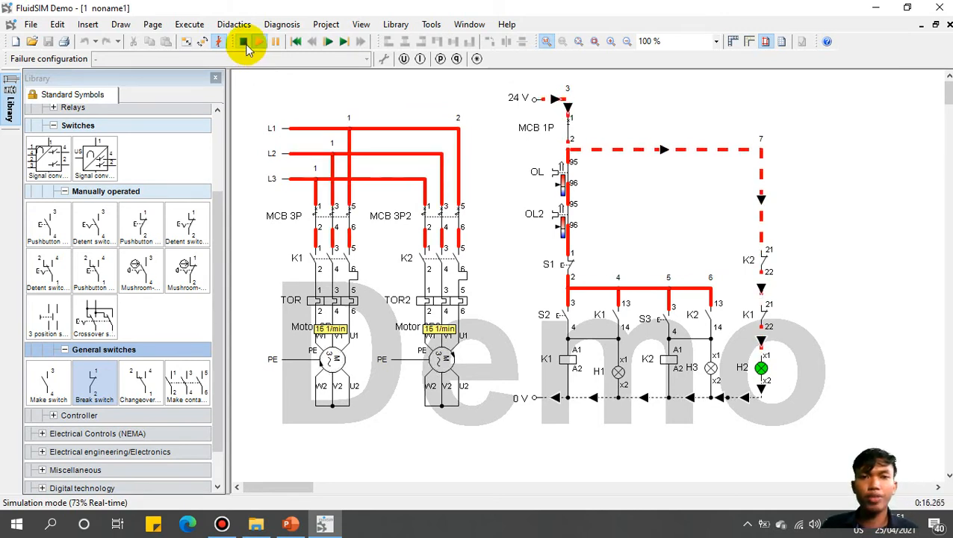
{"action": "left_click", "coordinate": [245, 44]}
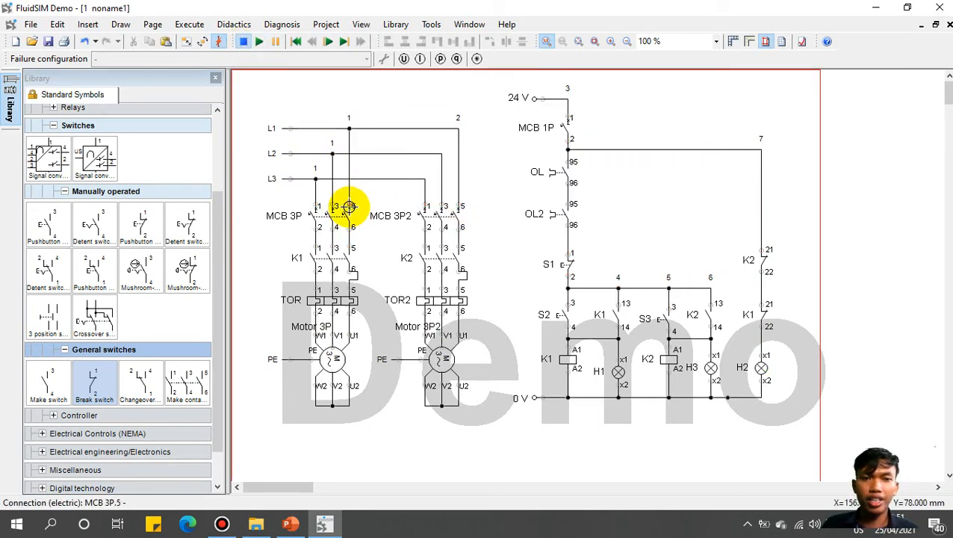
Step: Drag an Ampere meter from Electrical engineering/Electronics Measuring instruments beside motor 2's supply
{"action": "left_click", "coordinate": [65, 192]}
{"action": "left_click", "coordinate": [53, 223]}
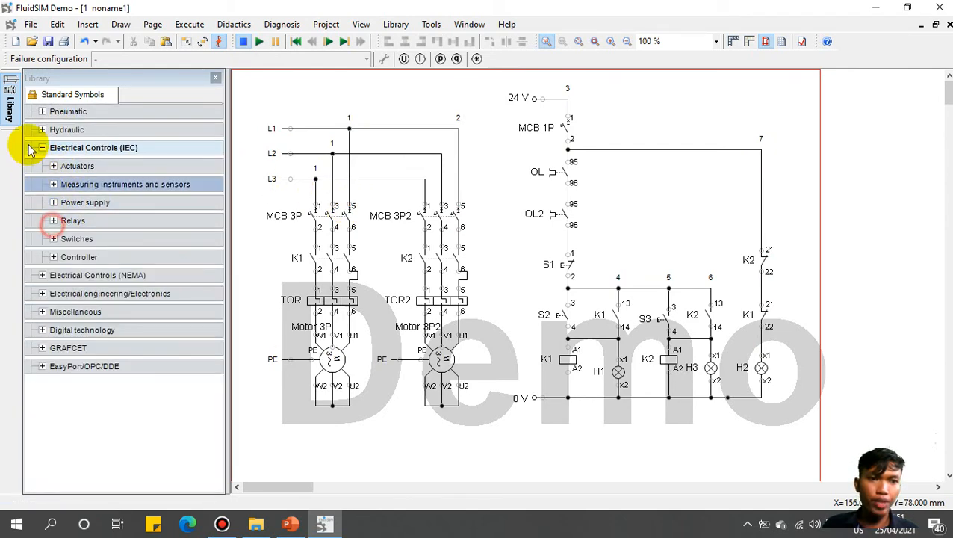
{"action": "left_click", "coordinate": [42, 148]}
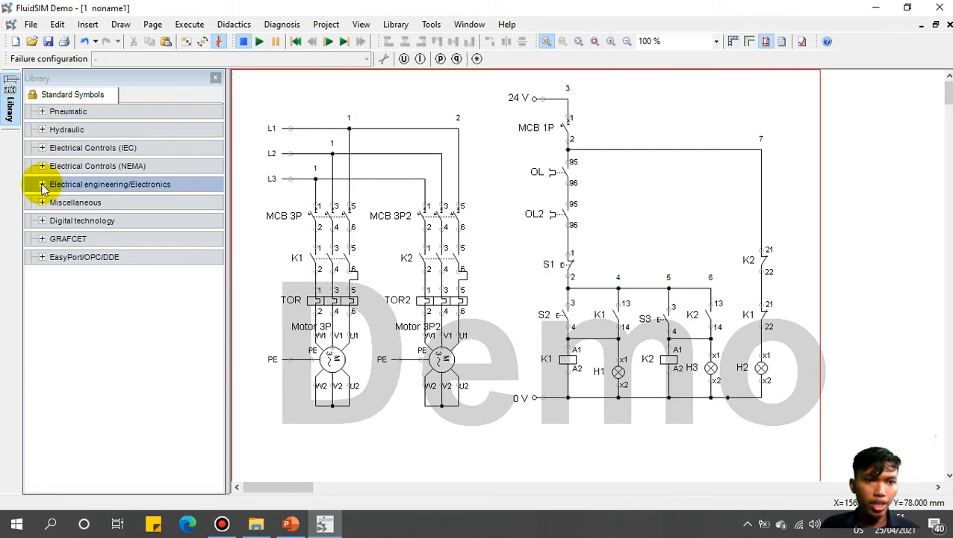
{"action": "left_click", "coordinate": [43, 184]}
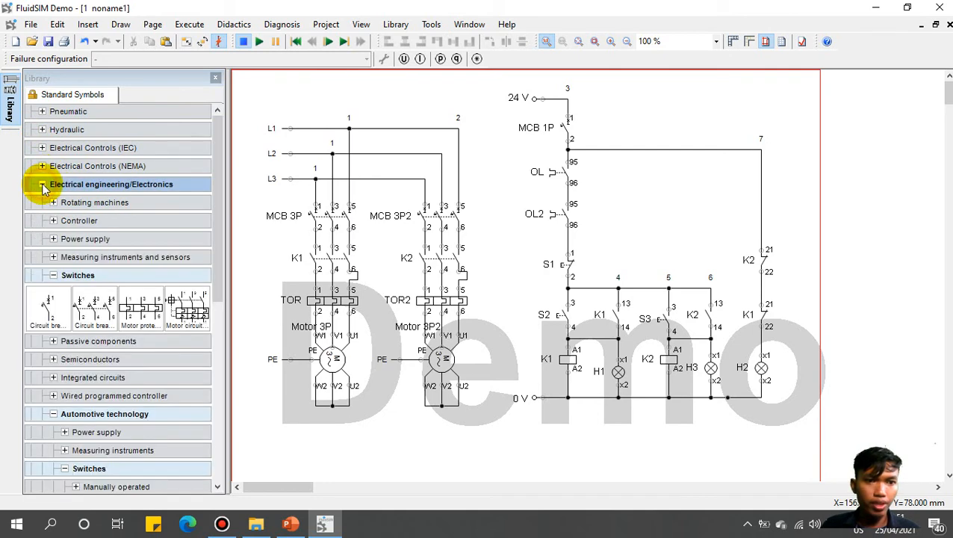
{"action": "left_click", "coordinate": [53, 274]}
{"action": "left_click", "coordinate": [53, 258]}
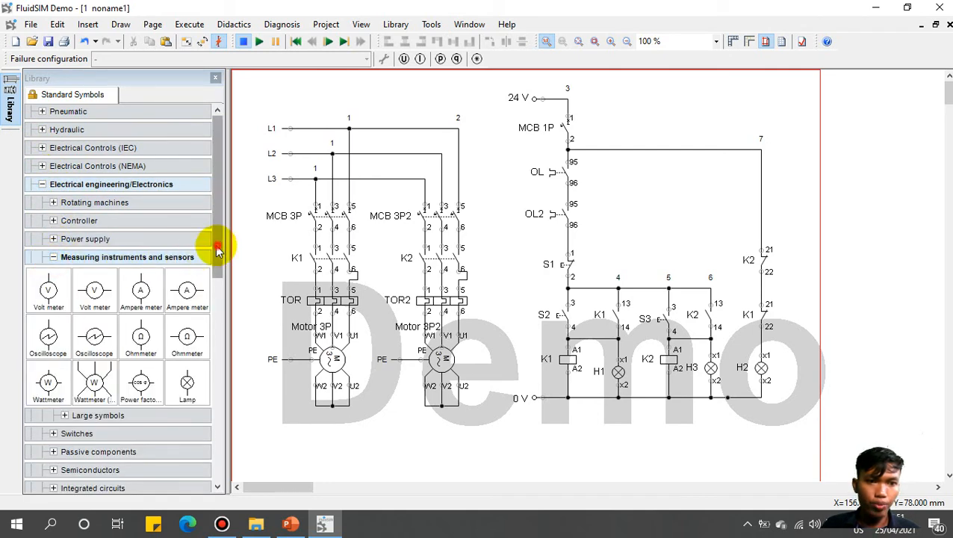
{"action": "scroll", "coordinate": [153, 245], "scroll_direction": "down", "scroll_amount": 2}
{"action": "left_click_drag", "start_coordinate": [141, 221], "coordinate": [486, 326]}
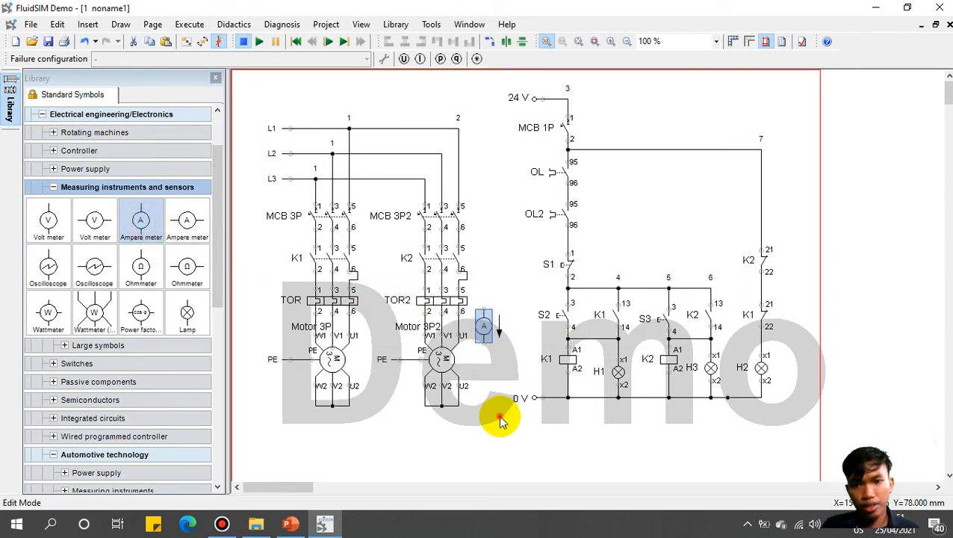
Step: Lower Motor 3P2, fit the ammeter into its supply line, and start the simulation
{"action": "left_click_drag", "start_coordinate": [472, 442], "coordinate": [380, 356]}
{"action": "left_click_drag", "start_coordinate": [441, 357], "coordinate": [440, 405]}
{"action": "left_click", "coordinate": [498, 365]}
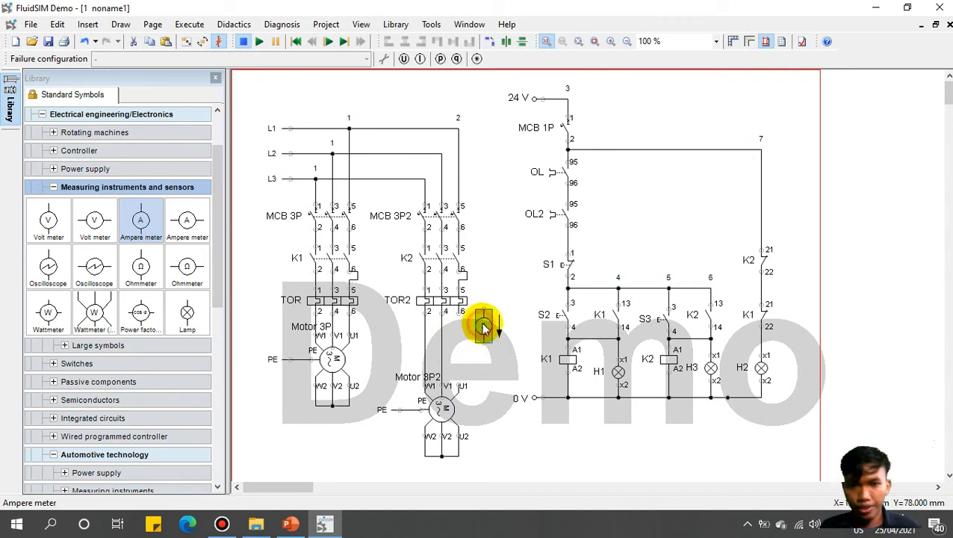
{"action": "left_click_drag", "start_coordinate": [484, 325], "coordinate": [458, 347]}
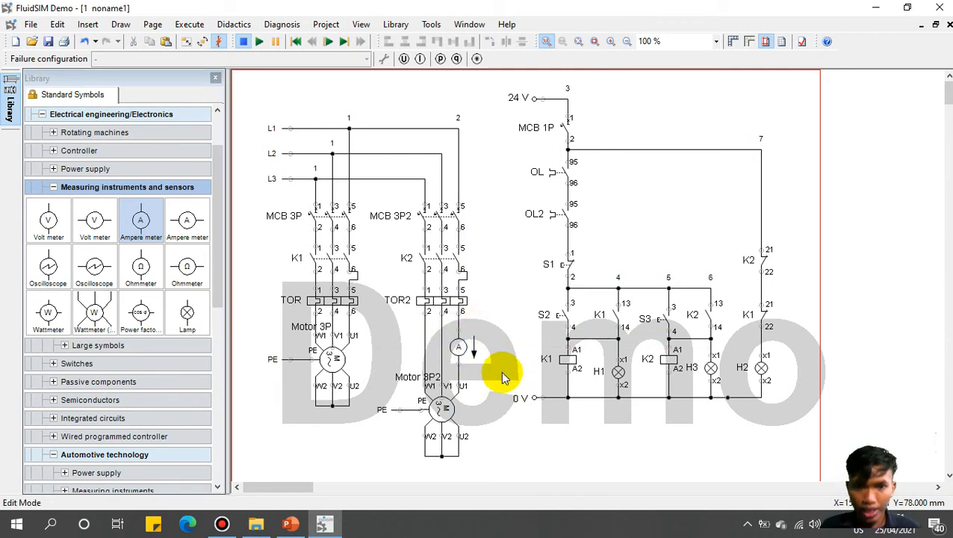
{"action": "left_click", "coordinate": [261, 46]}
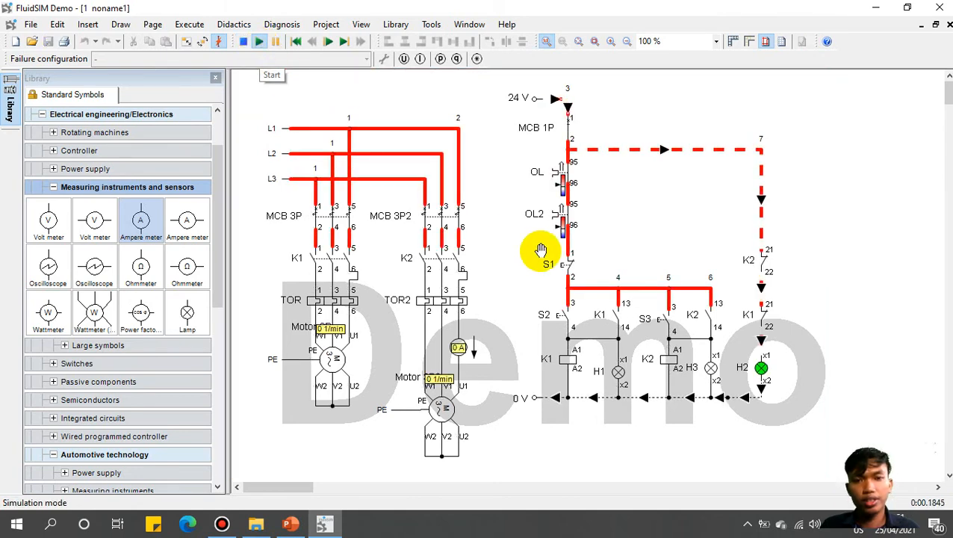
Step: Run motor 2 with S3 until the ammeter reads about 0.2 A, then stop the simulation
{"action": "left_click", "coordinate": [673, 311]}
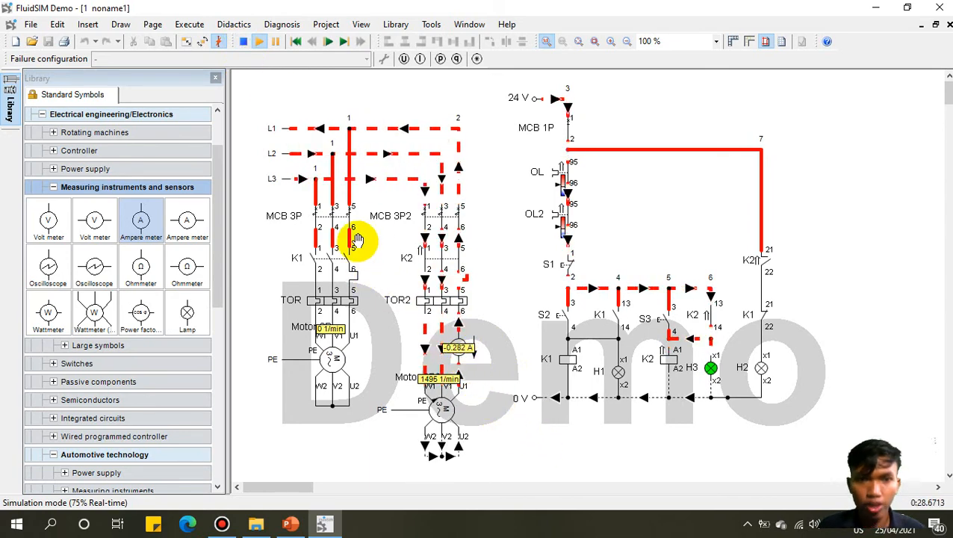
{"action": "left_click", "coordinate": [243, 43]}
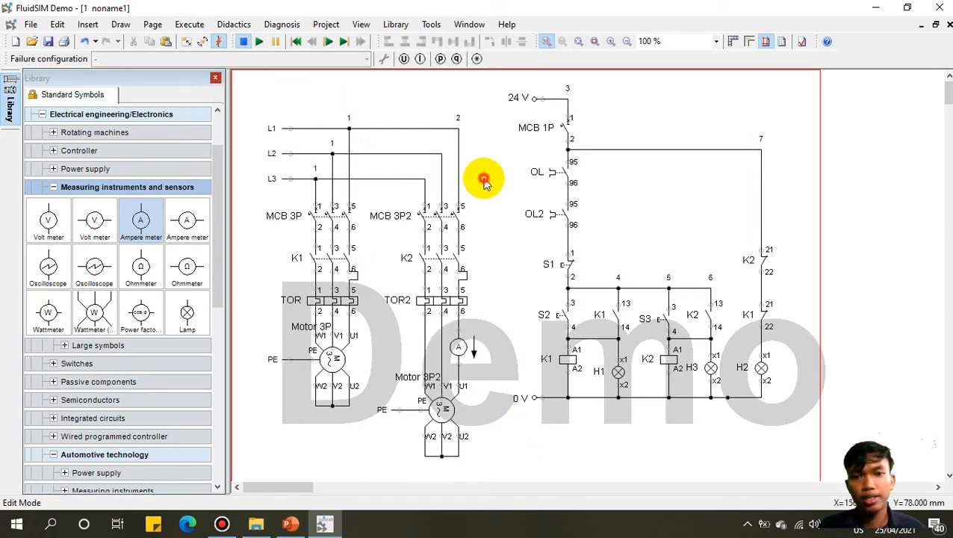
{"action": "double_click", "coordinate": [439, 409]}
{"action": "mouse_move", "coordinate": [665, 276]}
{"action": "left_mouse_down"}
{"action": "mouse_move", "coordinate": [664, 314]}
{"action": "mouse_move", "coordinate": [655, 287]}
{"action": "left_mouse_up"}
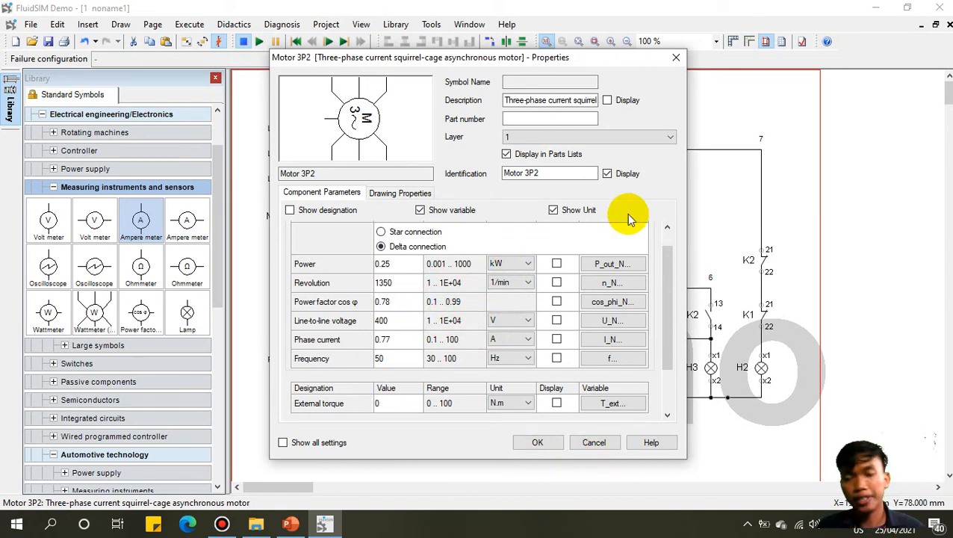
{"action": "left_click", "coordinate": [675, 57]}
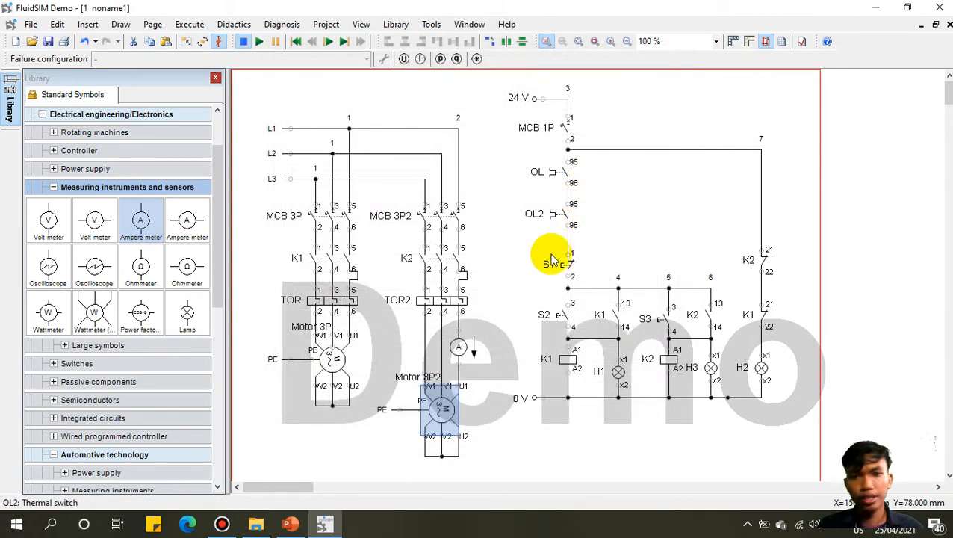
Step: Replace the wrong voltmeter, wire the correct Volt meter across motor 2's supply, and start simulating
{"action": "left_click", "coordinate": [478, 275]}
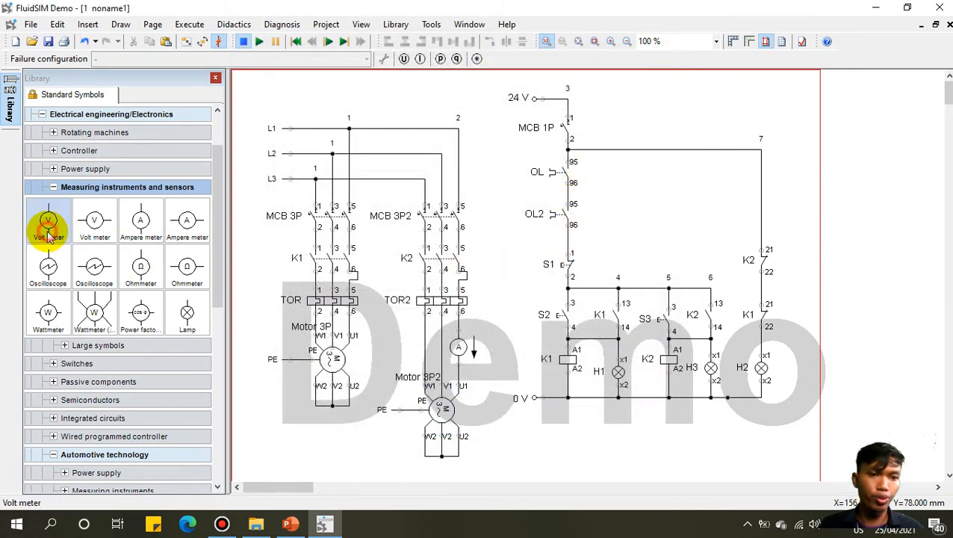
{"action": "left_click_drag", "start_coordinate": [48, 235], "coordinate": [385, 334]}
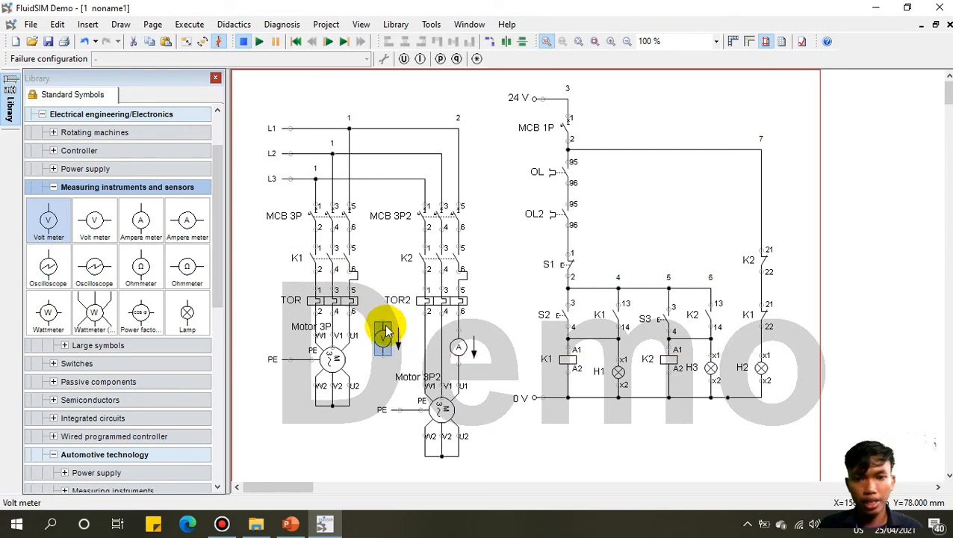
{"action": "key", "text": "Delete"}
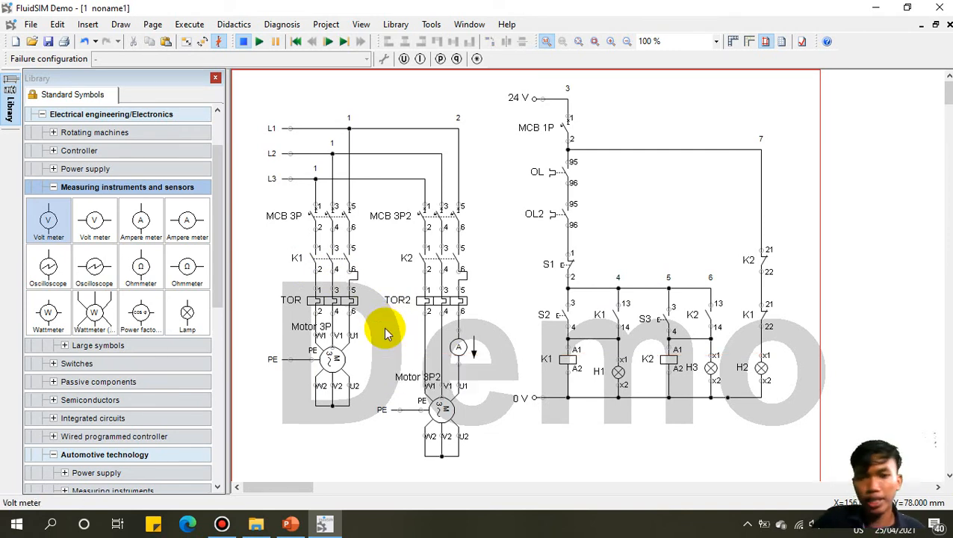
{"action": "left_click", "coordinate": [91, 217]}
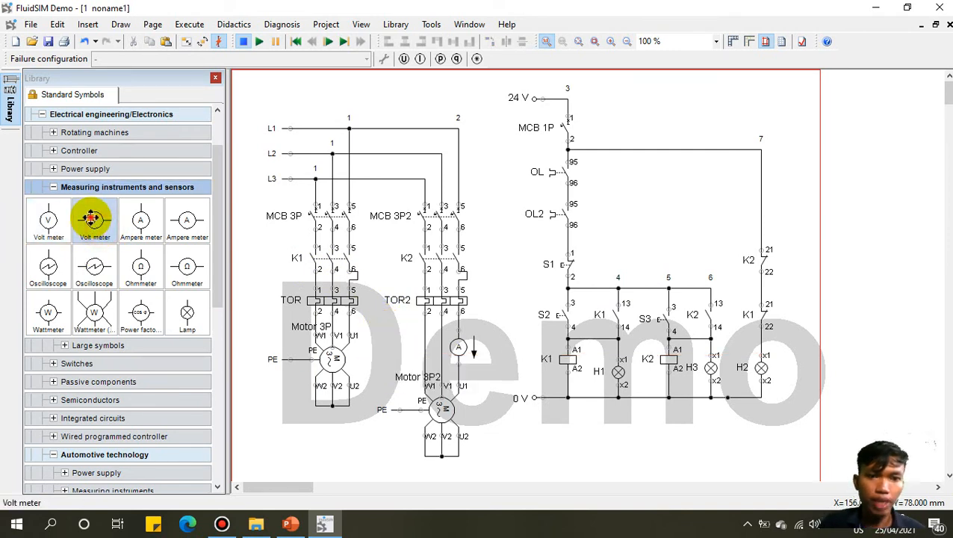
{"action": "mouse_move", "coordinate": [93, 222]}
{"action": "left_mouse_down"}
{"action": "mouse_move", "coordinate": [354, 291]}
{"action": "mouse_move", "coordinate": [398, 336]}
{"action": "mouse_move", "coordinate": [379, 277]}
{"action": "mouse_move", "coordinate": [427, 276]}
{"action": "mouse_move", "coordinate": [374, 269]}
{"action": "mouse_move", "coordinate": [393, 279]}
{"action": "mouse_move", "coordinate": [375, 279]}
{"action": "mouse_move", "coordinate": [424, 278]}
{"action": "left_mouse_up"}
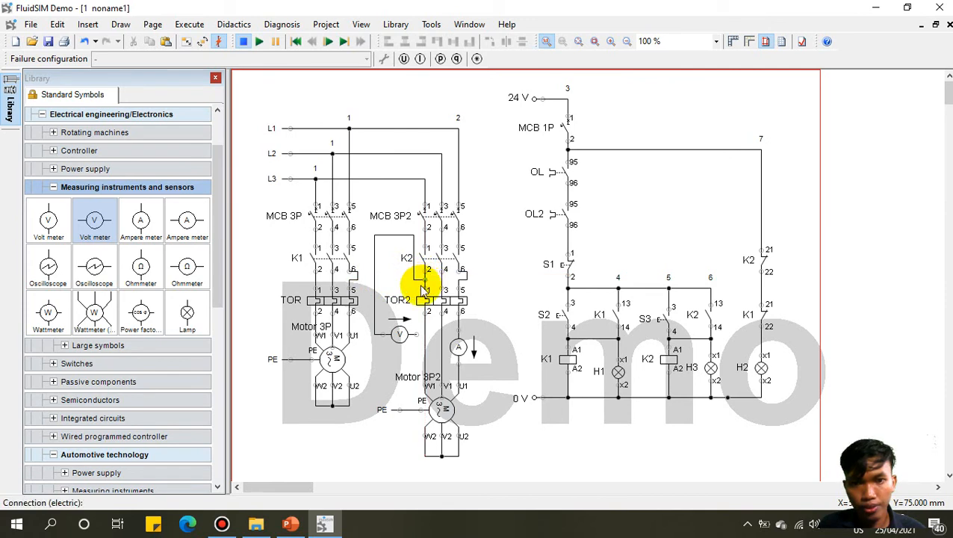
{"action": "left_click_drag", "start_coordinate": [418, 334], "coordinate": [441, 333]}
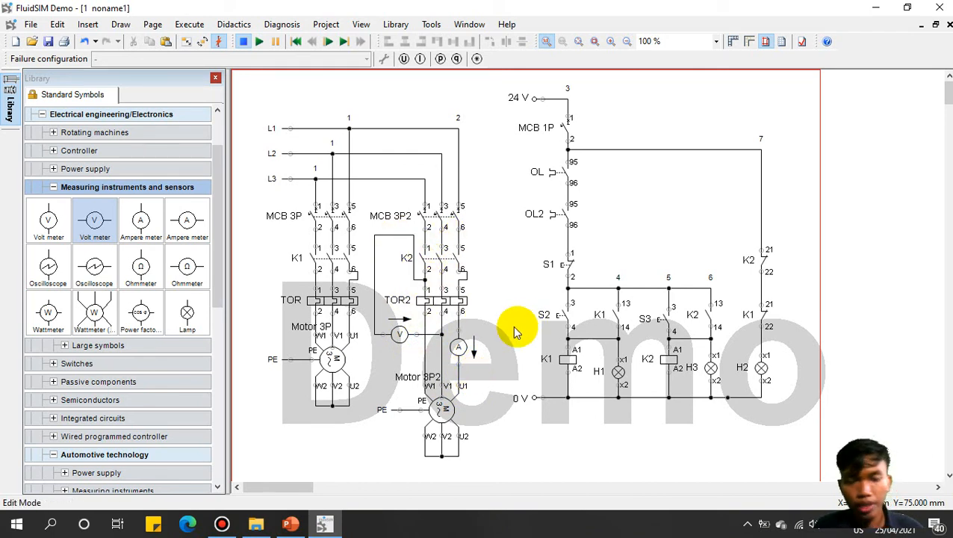
{"action": "left_click", "coordinate": [260, 41]}
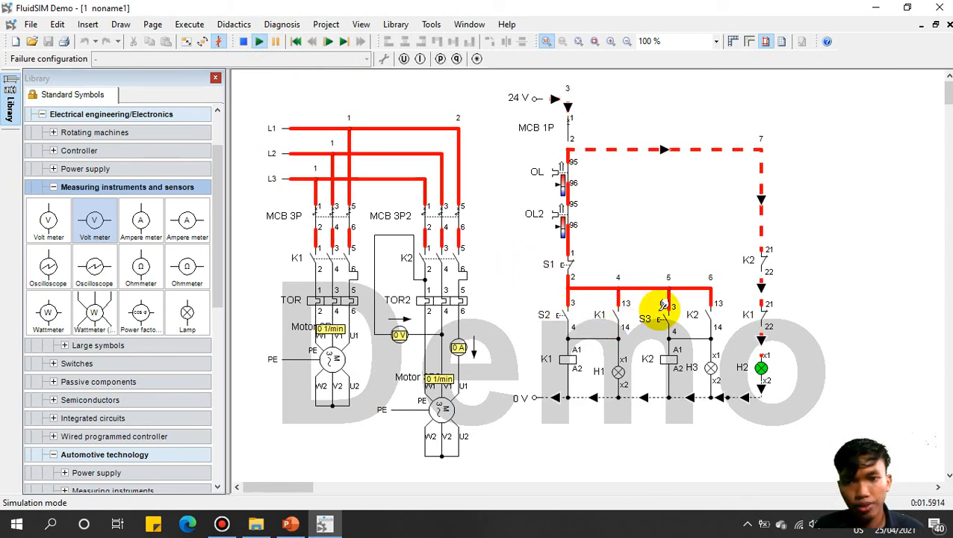
Step: Run motor 2 with S3 while watching the voltmeter and ammeter, then stop the simulation
{"action": "left_click", "coordinate": [658, 315]}
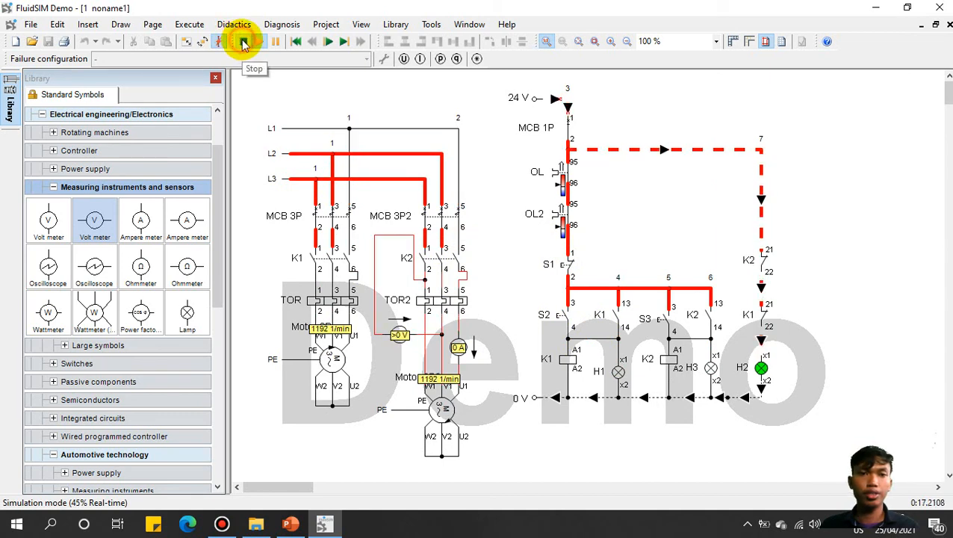
{"action": "left_click", "coordinate": [243, 41]}
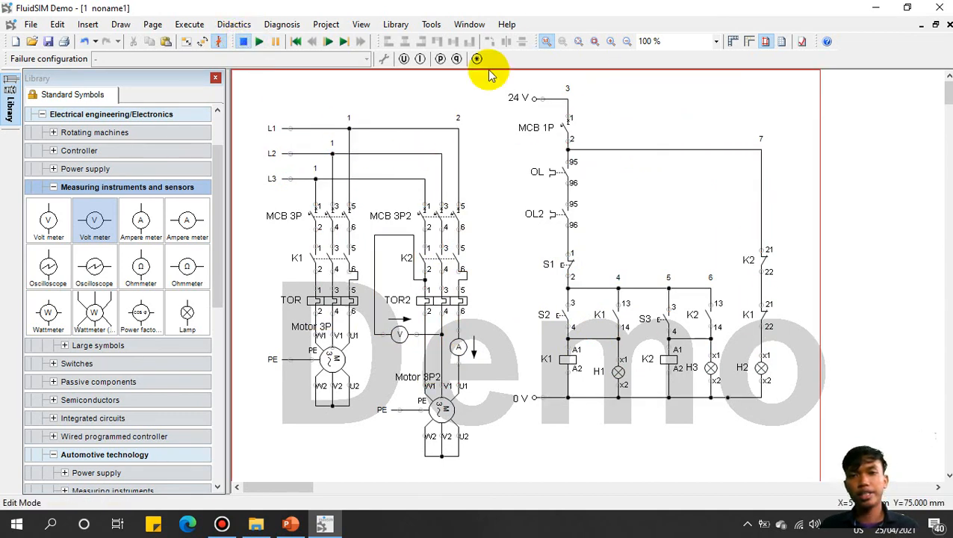
Step: Leave FluidSIM, run the PowerPoint DOL deck as a slide show, and advance to 'Keuntungan Sistem DOL'
{"action": "left_click", "coordinate": [878, 7]}
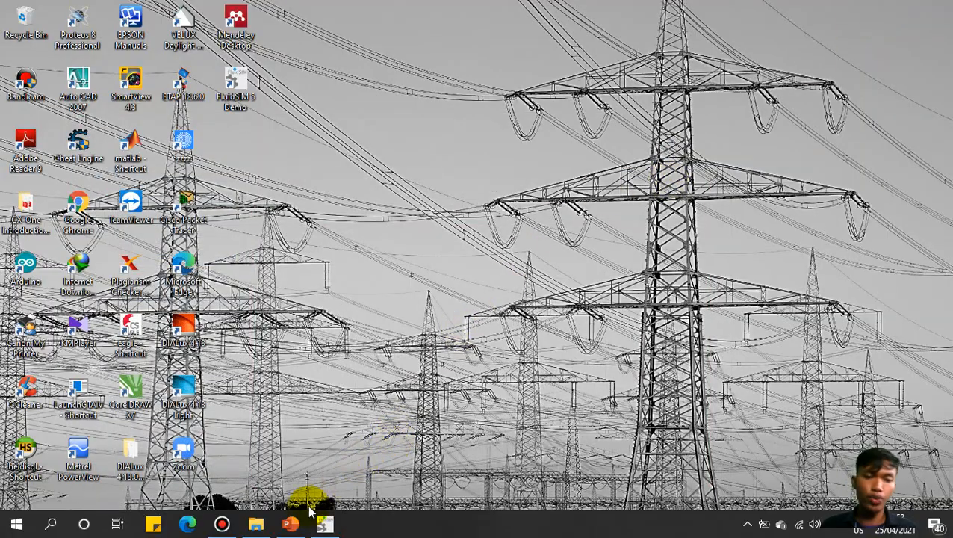
{"action": "left_click", "coordinate": [299, 527]}
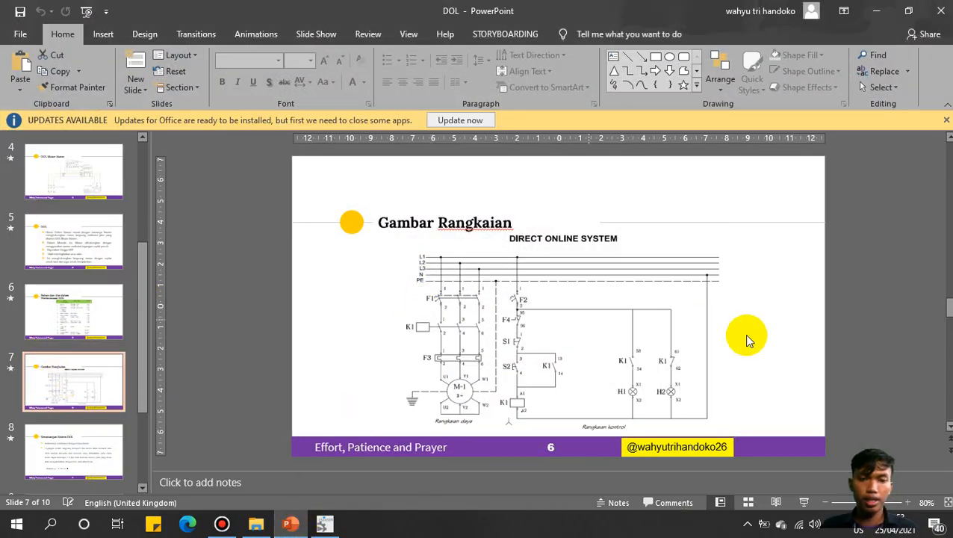
{"action": "left_click", "coordinate": [802, 510]}
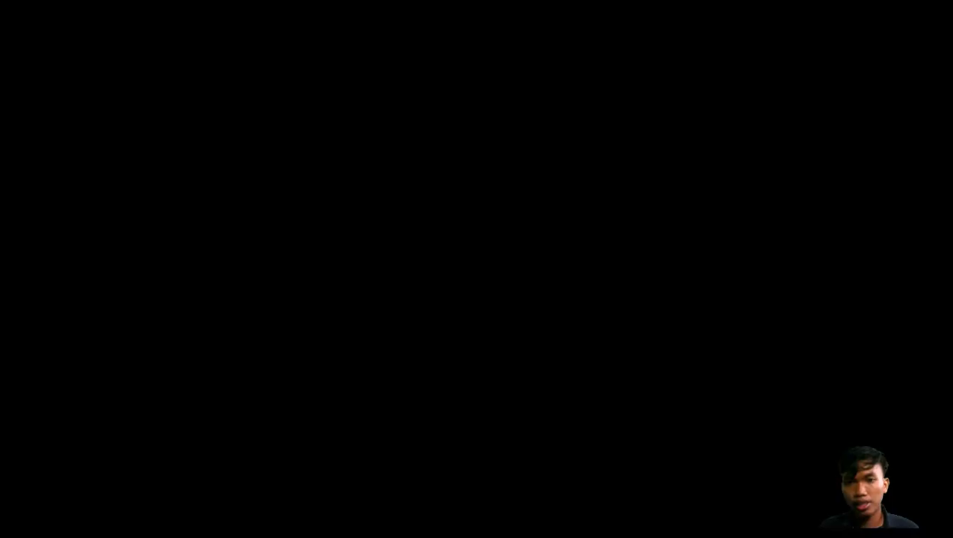
{"action": "left_click", "coordinate": [774, 139]}
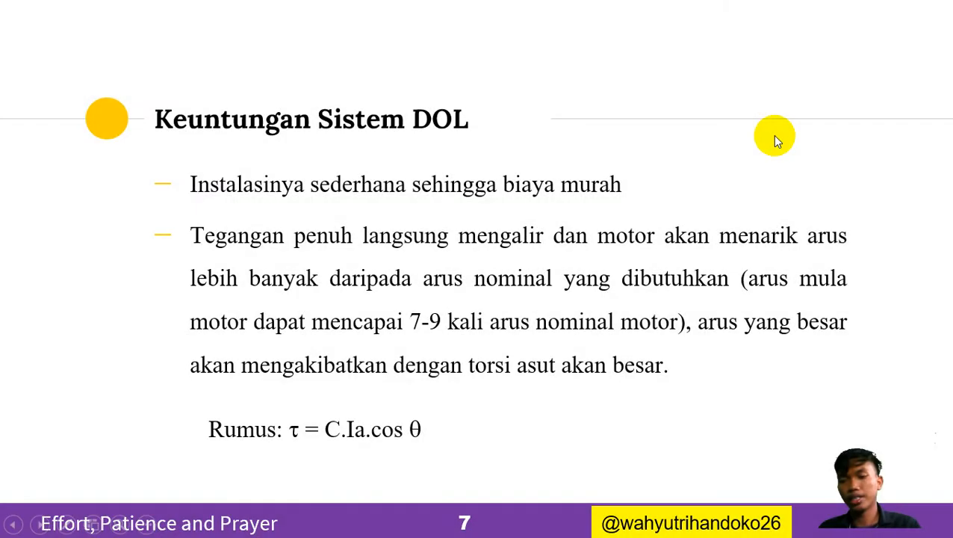